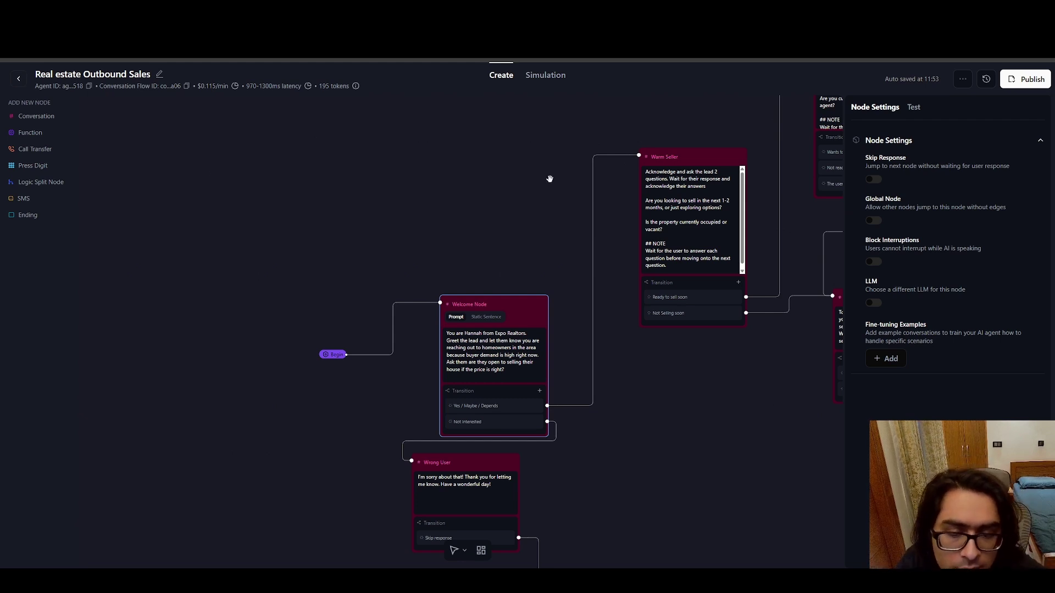
- Examine the overall Real estate Outbound Sales conversation flow, from the Begin node through its branches to the call endings
{"action": "left_click_drag", "start_coordinate": [568, 165], "coordinate": [431, 205]}
{"action": "scroll", "coordinate": [429, 205], "scroll_direction": "down", "scroll_amount": 5}
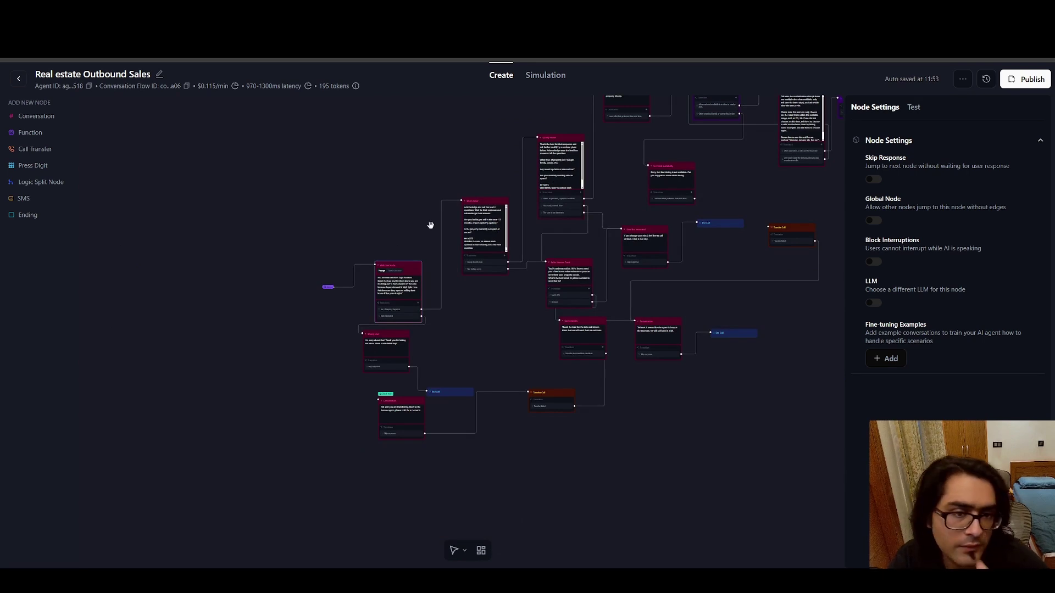
{"action": "scroll", "coordinate": [443, 242], "scroll_direction": "up", "scroll_amount": 3}
{"action": "scroll", "coordinate": [421, 229], "scroll_direction": "up", "scroll_amount": 3}
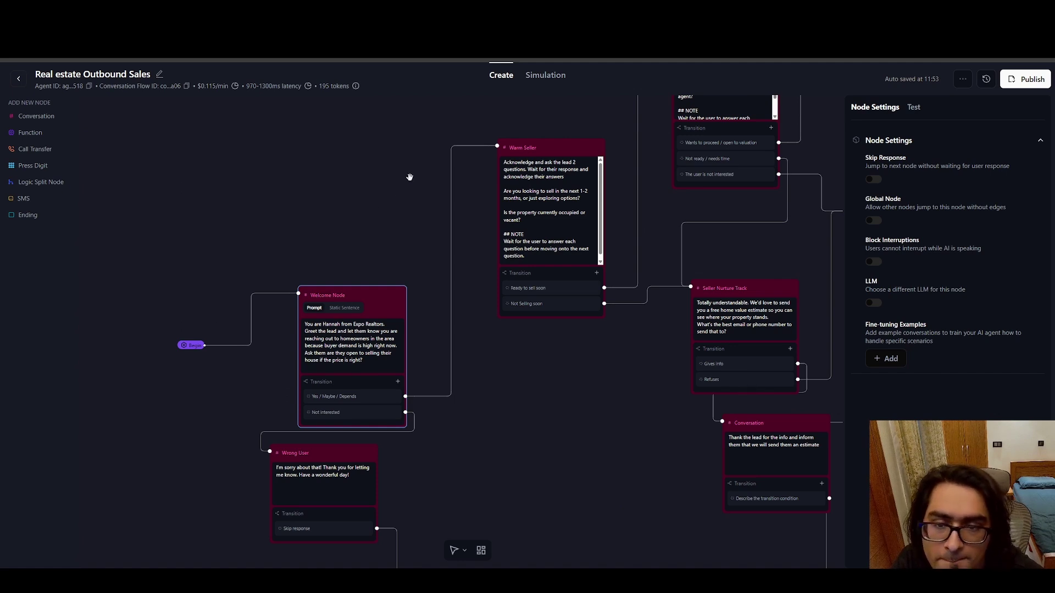
{"action": "scroll", "coordinate": [411, 177], "scroll_direction": "down", "scroll_amount": 5}
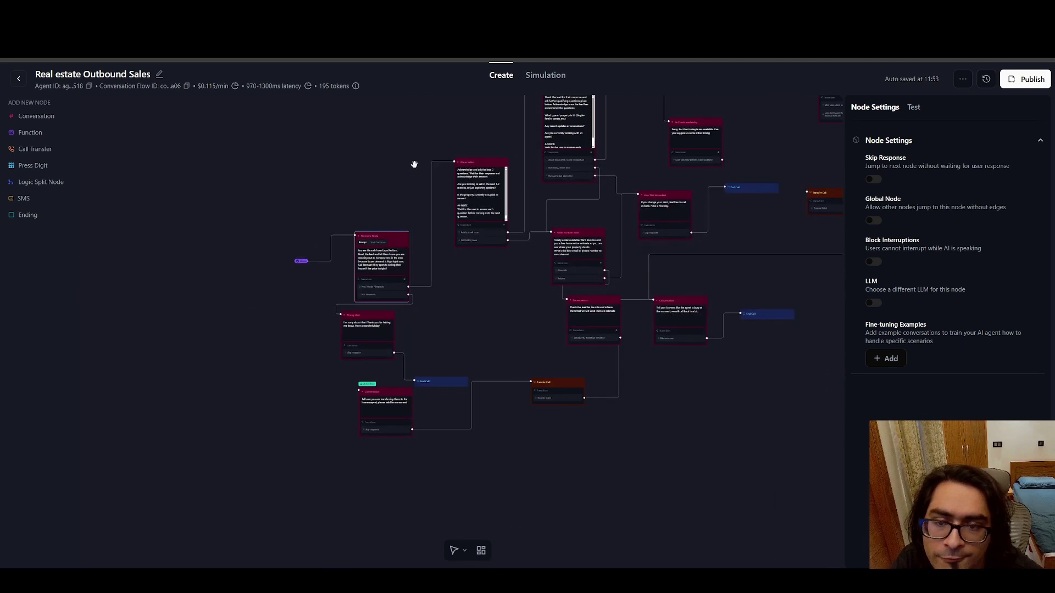
{"action": "left_click_drag", "start_coordinate": [412, 165], "coordinate": [381, 238]}
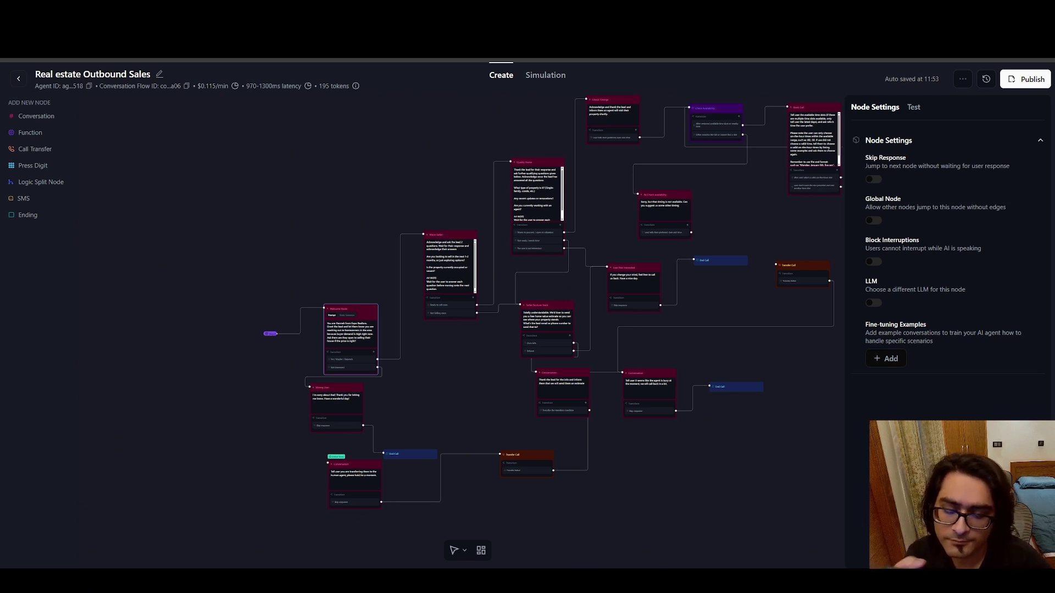
{"action": "left_click_drag", "start_coordinate": [835, 252], "coordinate": [707, 264]}
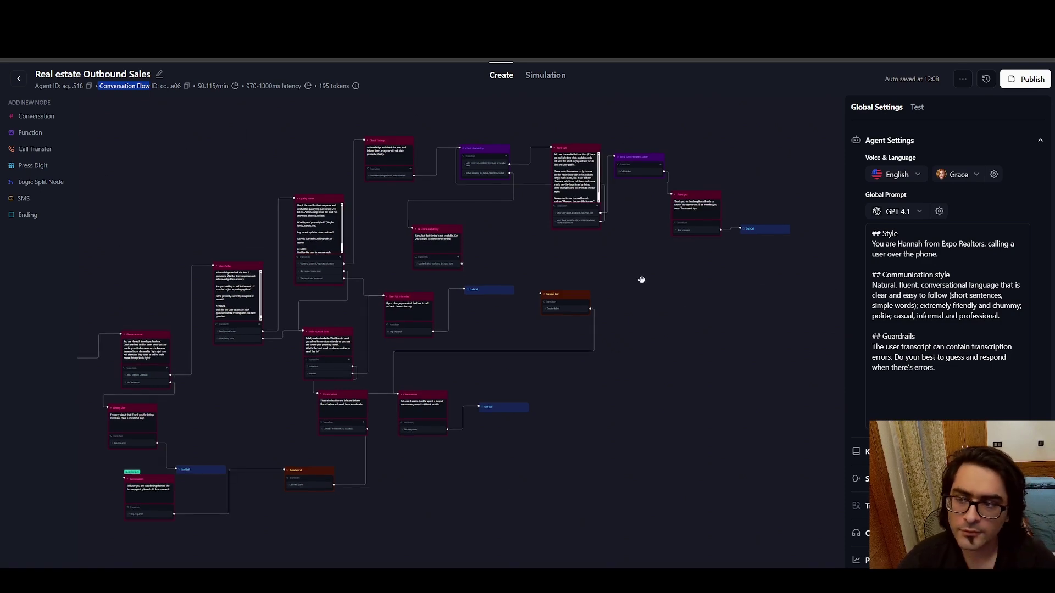
{"action": "left_click", "coordinate": [116, 87]}
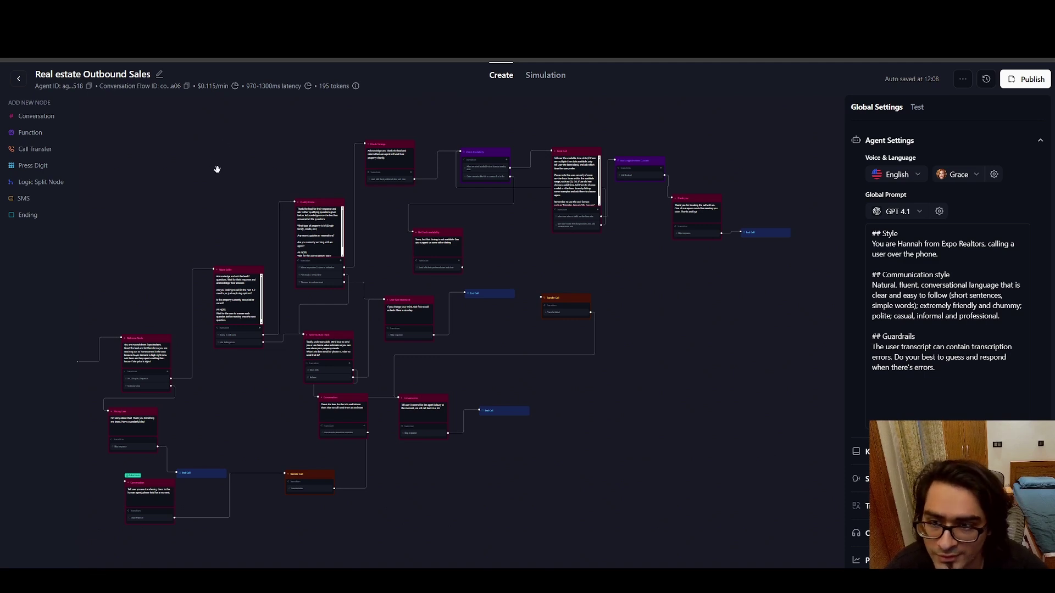
{"action": "scroll", "coordinate": [217, 169], "scroll_direction": "left", "scroll_amount": 10}
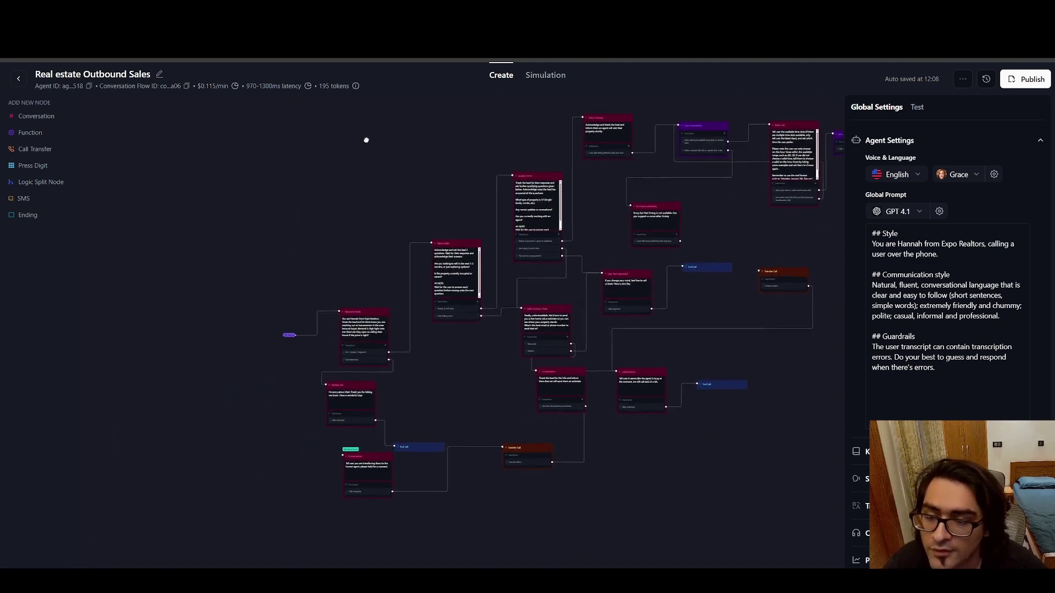
- Switch the Warm Seller node to Static Sentence mode and back to Prompt mode
{"action": "scroll", "coordinate": [379, 213], "scroll_direction": "up", "scroll_amount": 3}
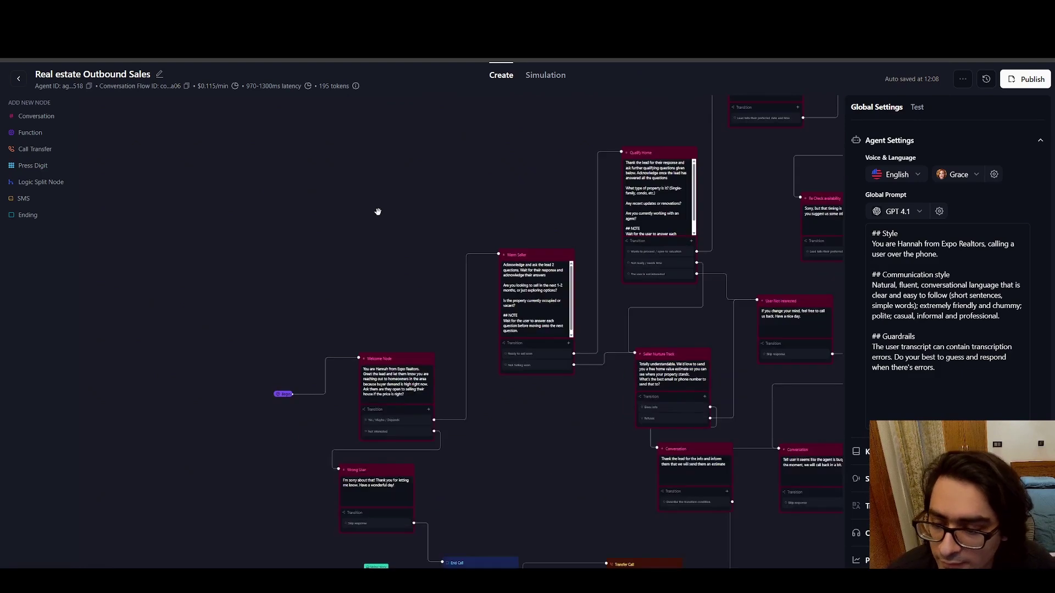
{"action": "scroll", "coordinate": [389, 239], "scroll_direction": "up", "scroll_amount": 3}
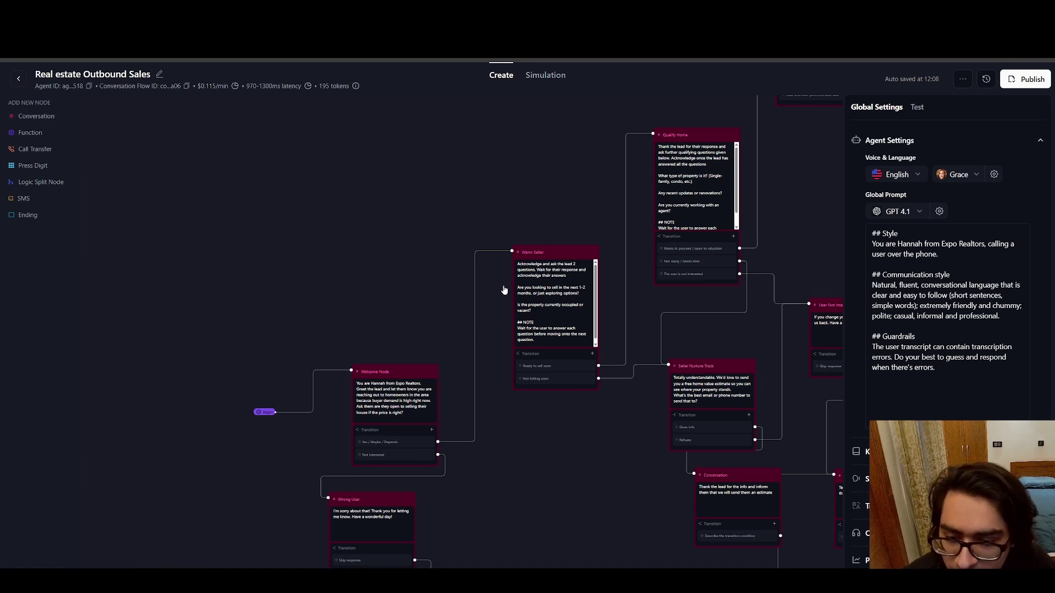
{"action": "left_click", "coordinate": [536, 269]}
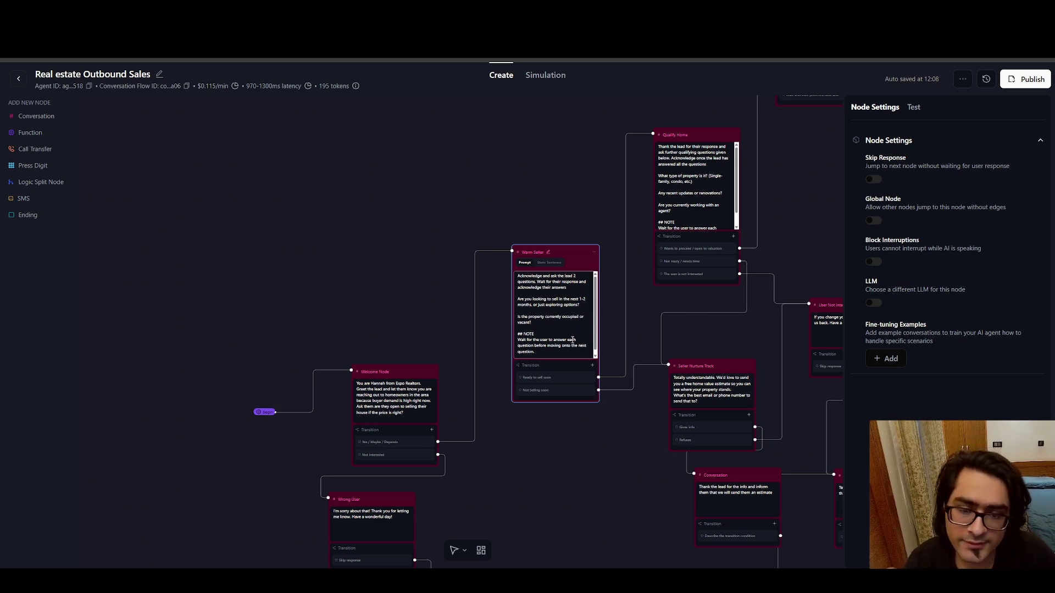
{"action": "left_click", "coordinate": [551, 263]}
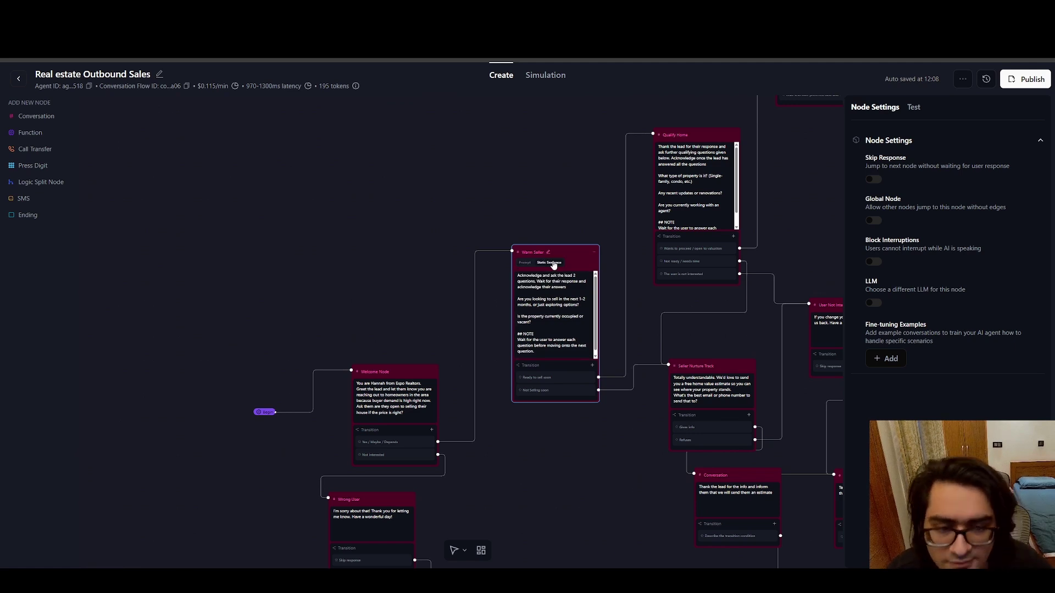
{"action": "left_click", "coordinate": [527, 265]}
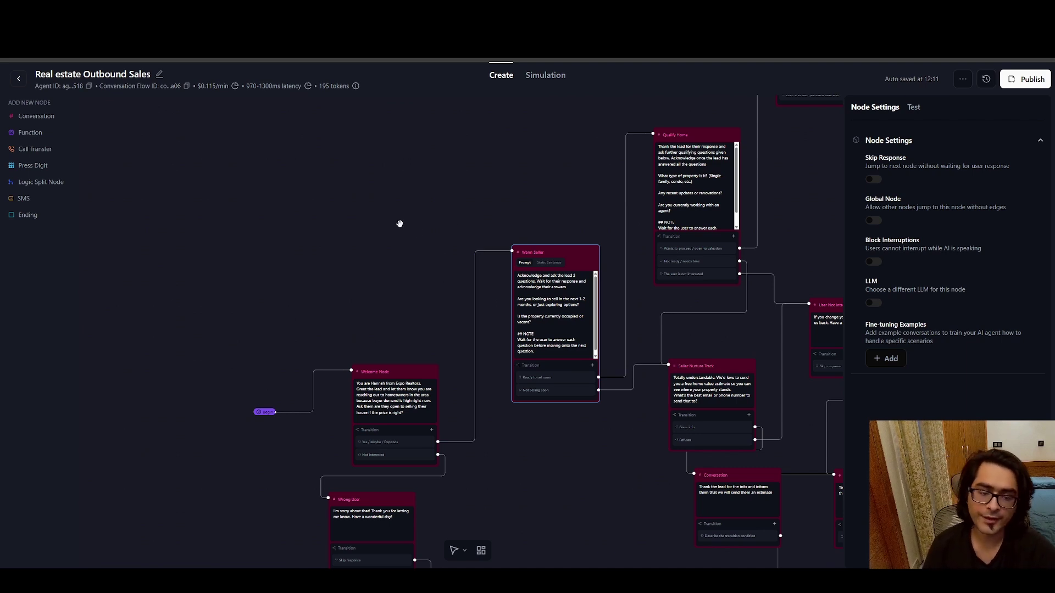
- Examine the Welcome Node's prompt, highlighting the agent's name and the company name Expo Realtors
{"action": "scroll", "coordinate": [256, 301], "scroll_direction": "down", "scroll_amount": 2}
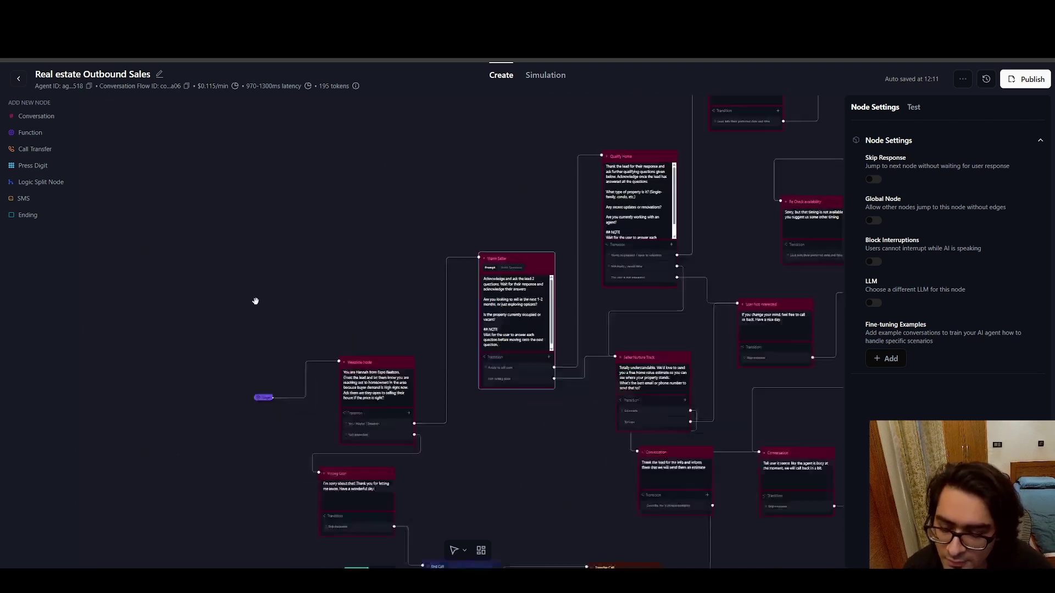
{"action": "scroll", "coordinate": [256, 301], "scroll_direction": "down", "scroll_amount": 2}
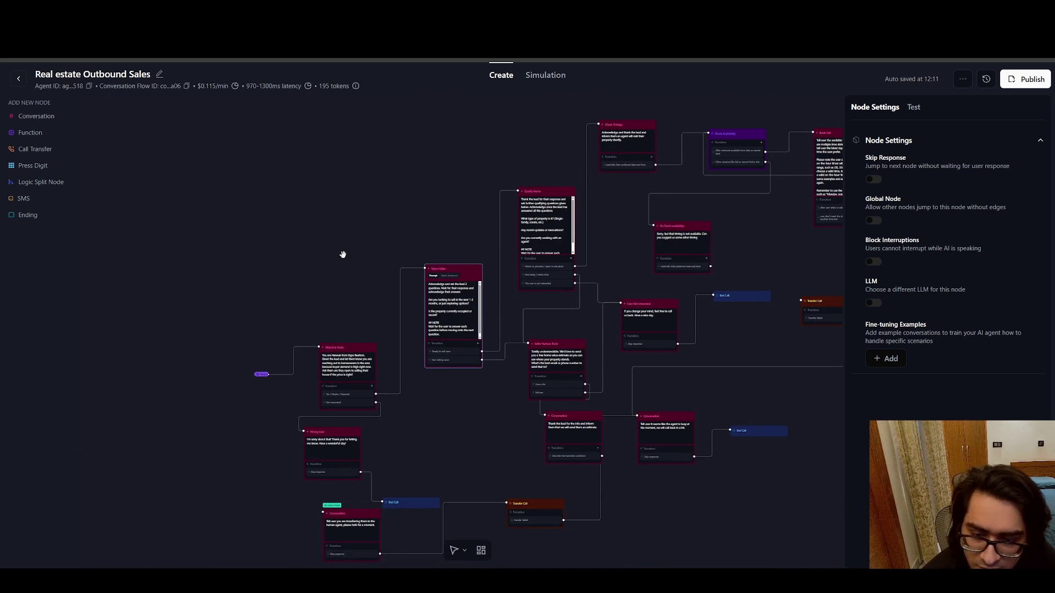
{"action": "left_click_drag", "start_coordinate": [346, 253], "coordinate": [342, 159]}
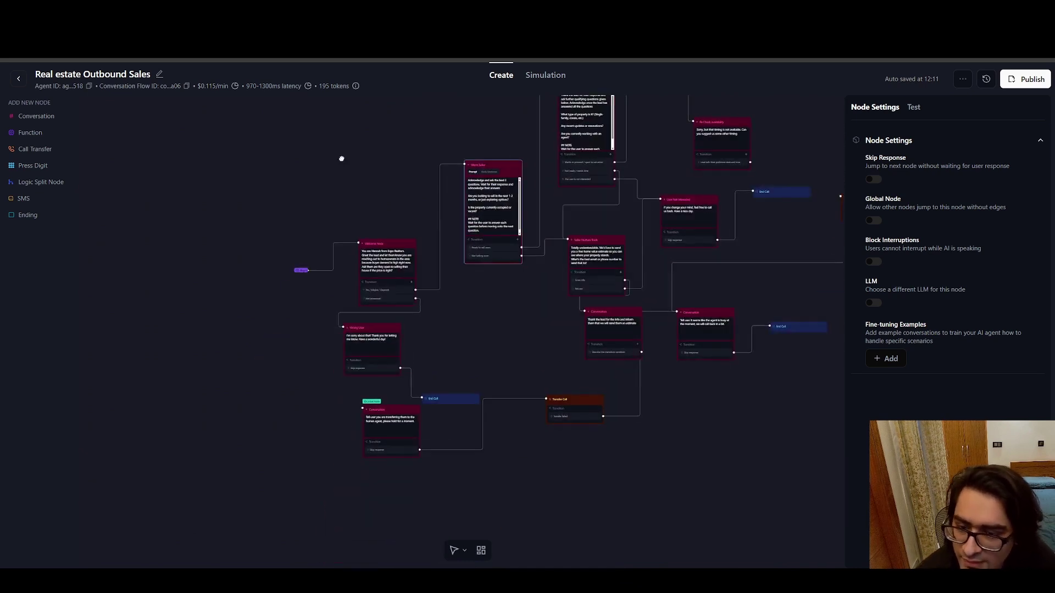
{"action": "left_click", "coordinate": [529, 334]}
{"action": "scroll", "coordinate": [379, 308], "scroll_direction": "up", "scroll_amount": 4}
{"action": "left_click_drag", "start_coordinate": [222, 318], "coordinate": [339, 378]}
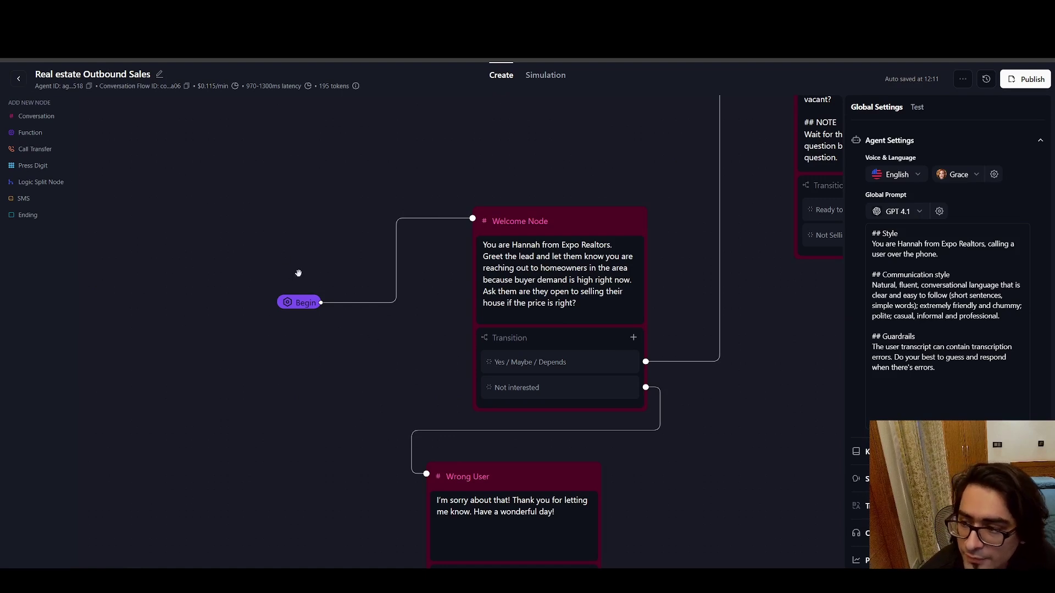
{"action": "scroll", "coordinate": [381, 420], "scroll_direction": "down", "scroll_amount": 3}
{"action": "scroll", "coordinate": [376, 385], "scroll_direction": "up", "scroll_amount": 2}
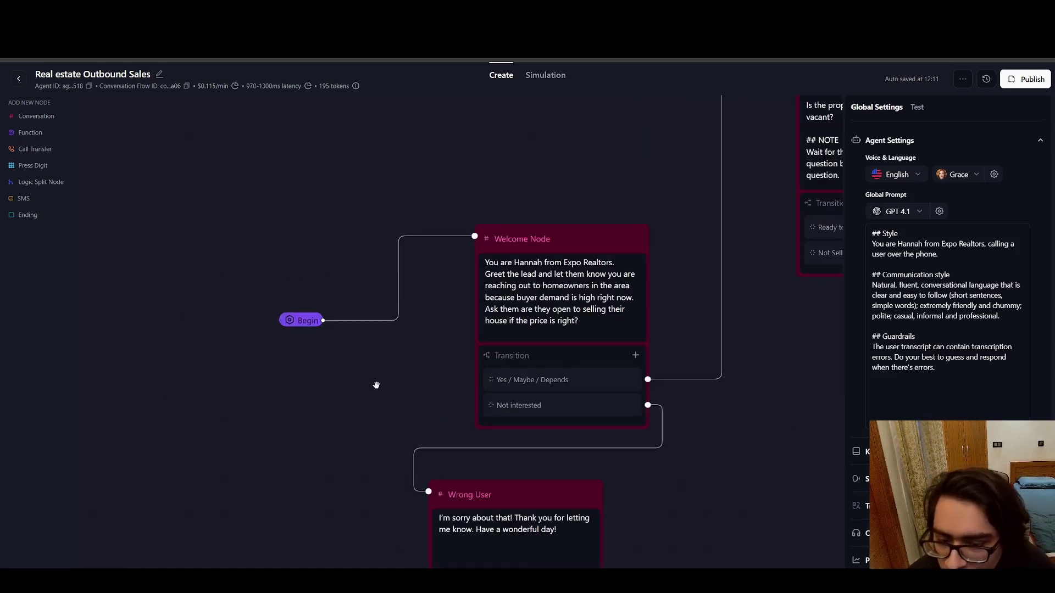
{"action": "scroll", "coordinate": [424, 337], "scroll_direction": "down", "scroll_amount": 2}
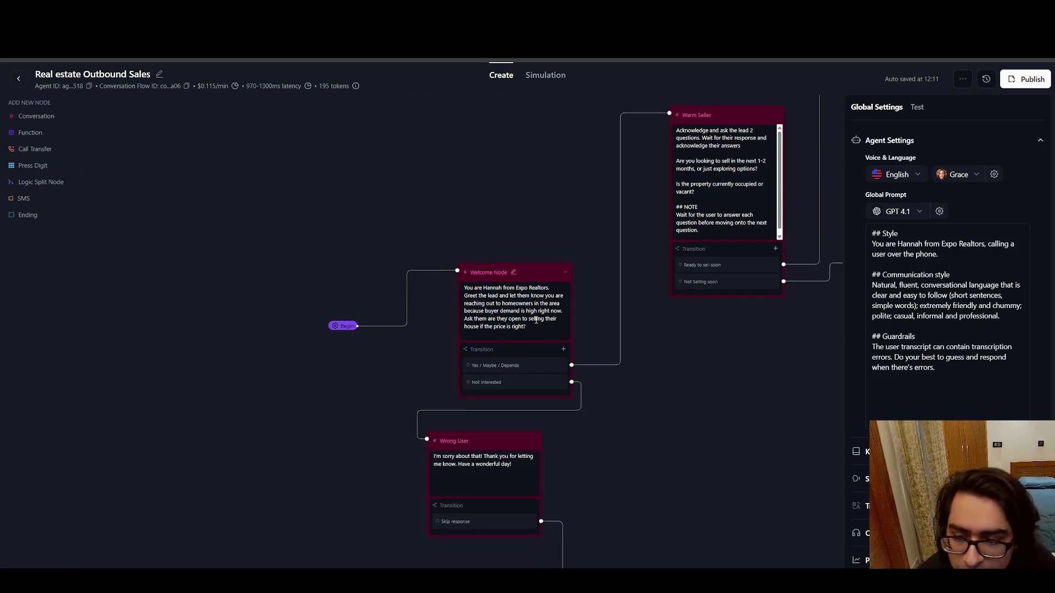
{"action": "double_click", "coordinate": [484, 287]}
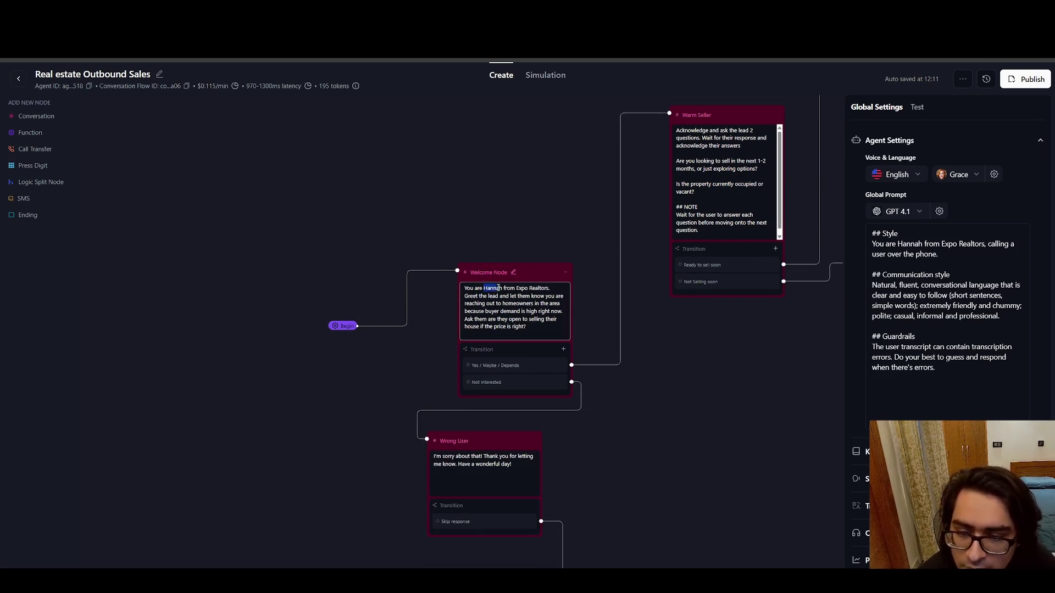
{"action": "left_click", "coordinate": [512, 304]}
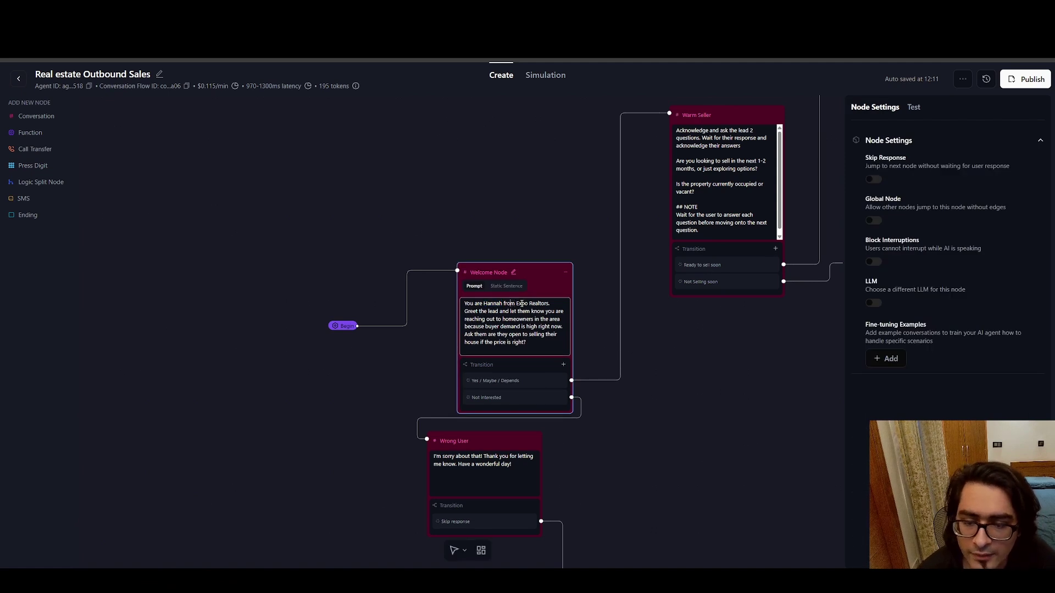
{"action": "left_click_drag", "start_coordinate": [517, 304], "coordinate": [550, 304]}
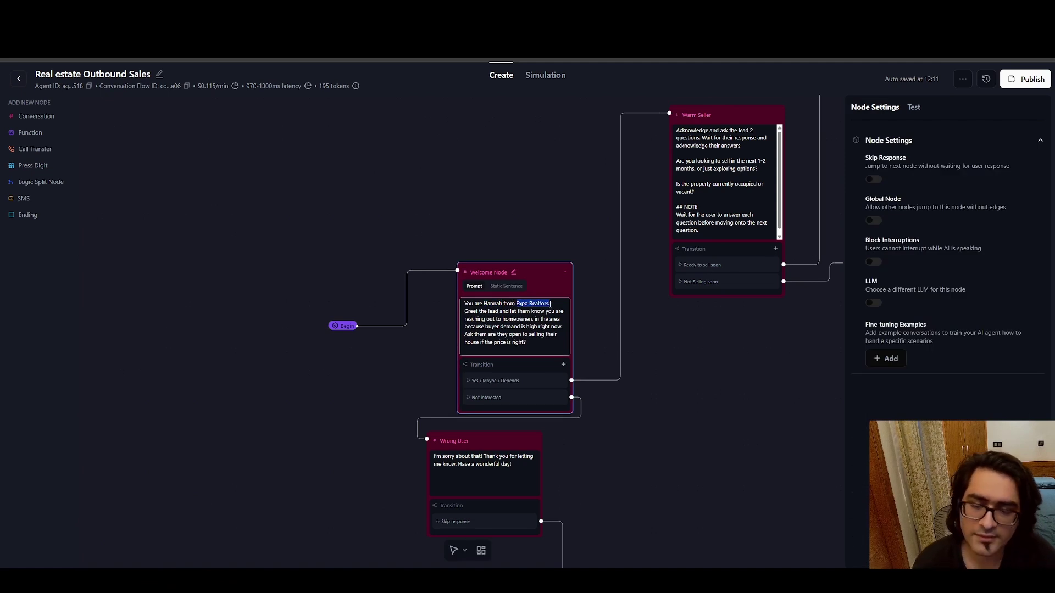
{"action": "left_click", "coordinate": [551, 303]}
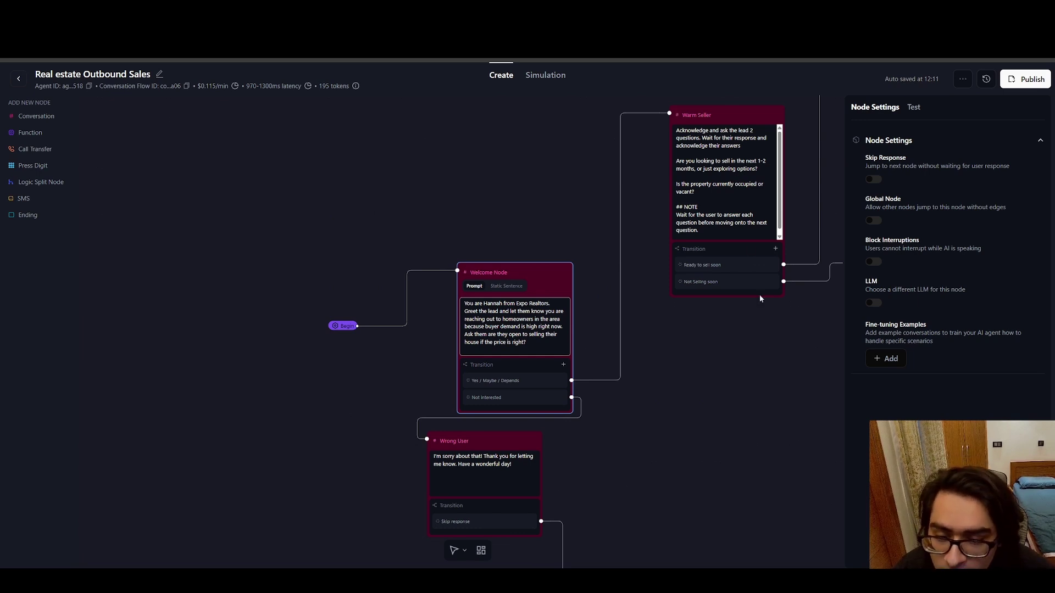
- Trace the Welcome Node's transitions, following the Not interested branch through Wrong User to End Call
{"action": "scroll", "coordinate": [596, 411], "scroll_direction": "up", "scroll_amount": 3}
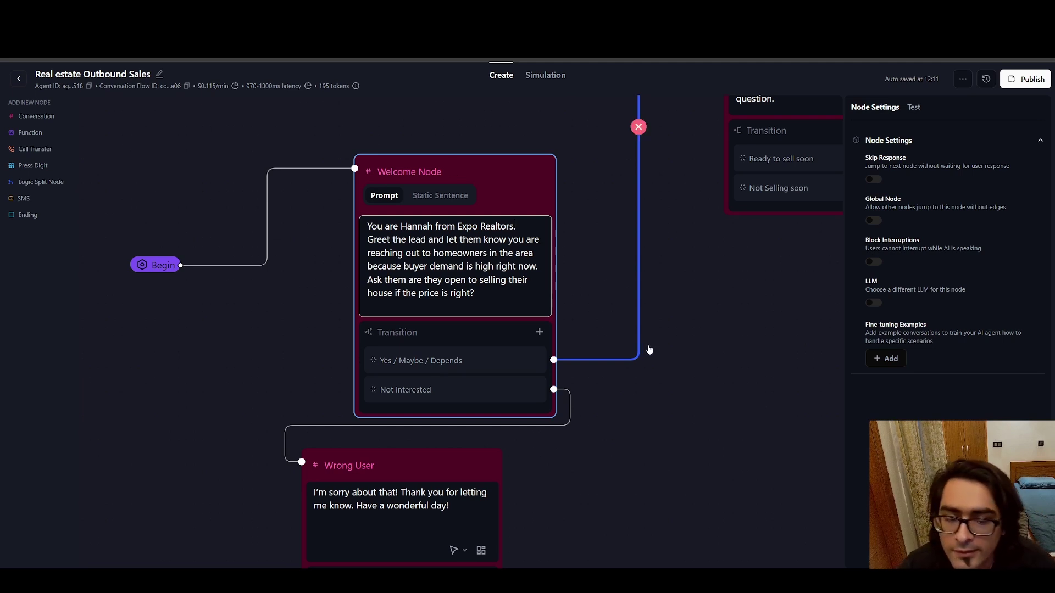
{"action": "scroll", "coordinate": [649, 346], "scroll_direction": "down", "scroll_amount": 5}
{"action": "scroll", "coordinate": [726, 343], "scroll_direction": "right", "scroll_amount": 5}
{"action": "scroll", "coordinate": [726, 343], "scroll_direction": "up", "scroll_amount": 2}
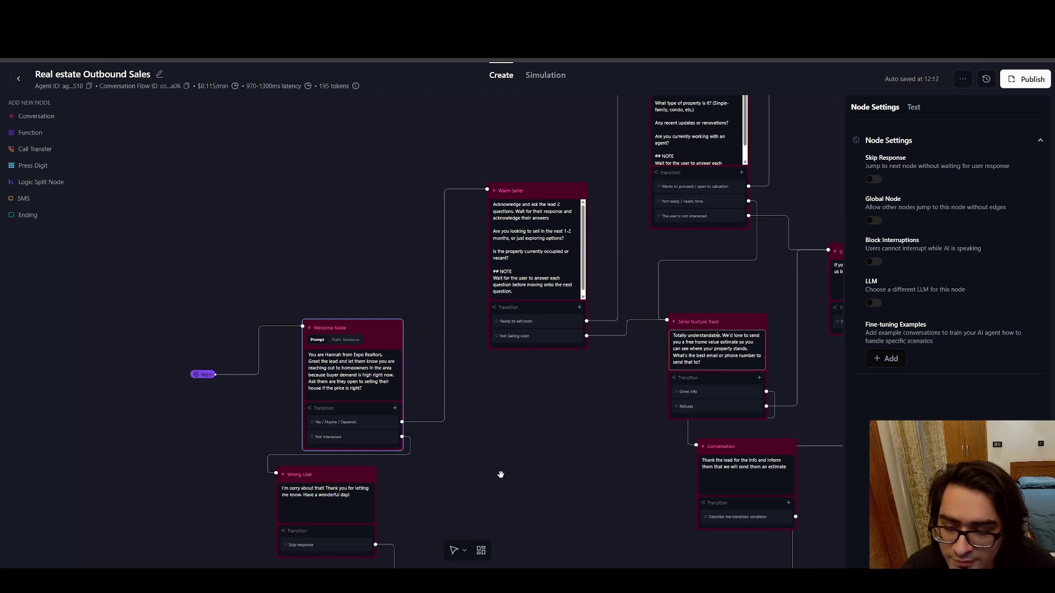
{"action": "scroll", "coordinate": [540, 422], "scroll_direction": "down", "scroll_amount": 3}
{"action": "scroll", "coordinate": [540, 422], "scroll_direction": "left", "scroll_amount": 2}
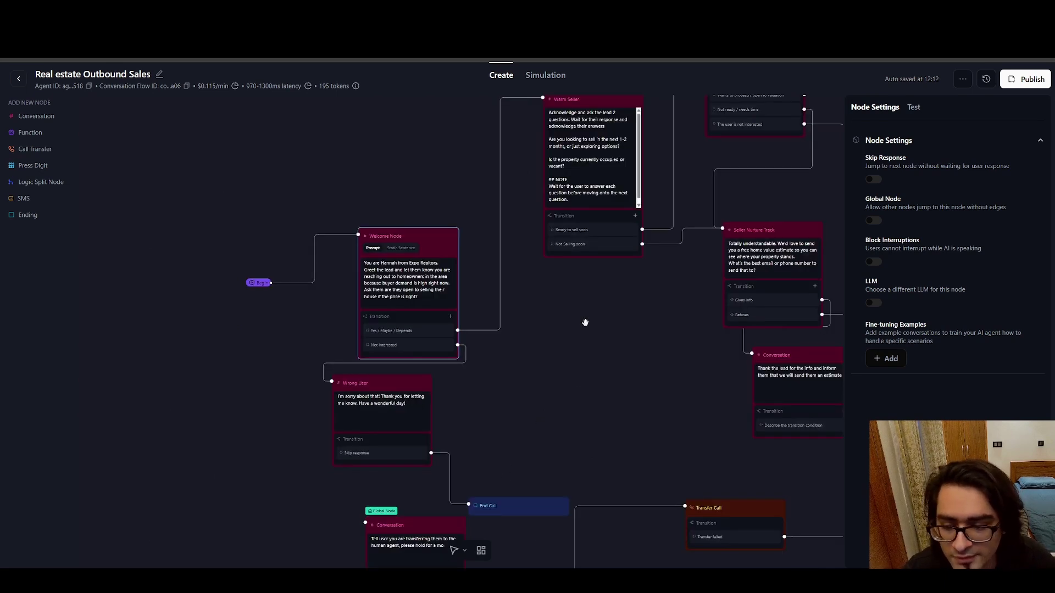
{"action": "scroll", "coordinate": [584, 320], "scroll_direction": "down", "scroll_amount": 2}
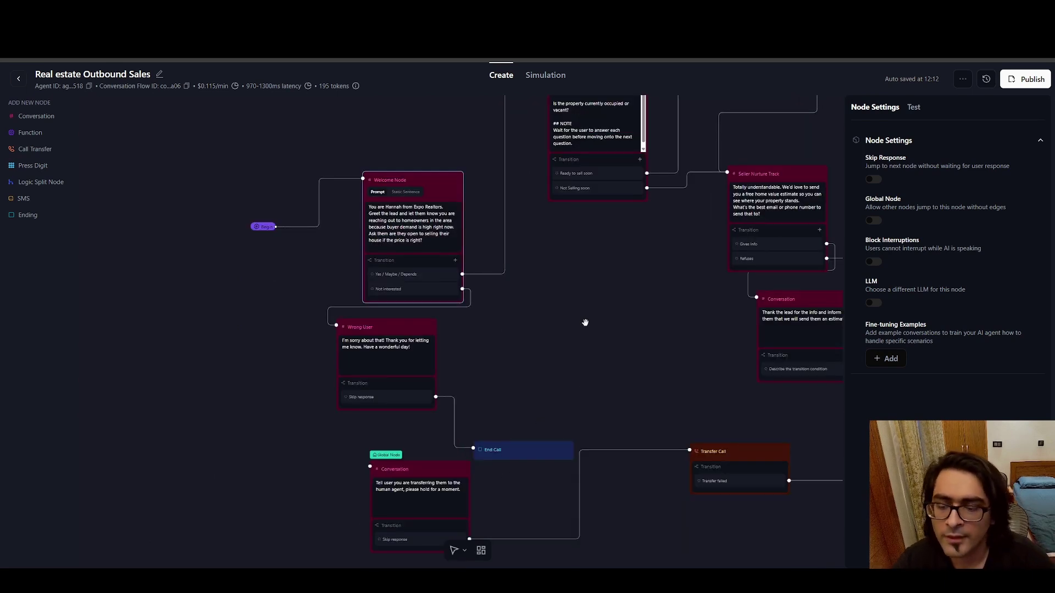
{"action": "scroll", "coordinate": [448, 321], "scroll_direction": "up", "scroll_amount": 3}
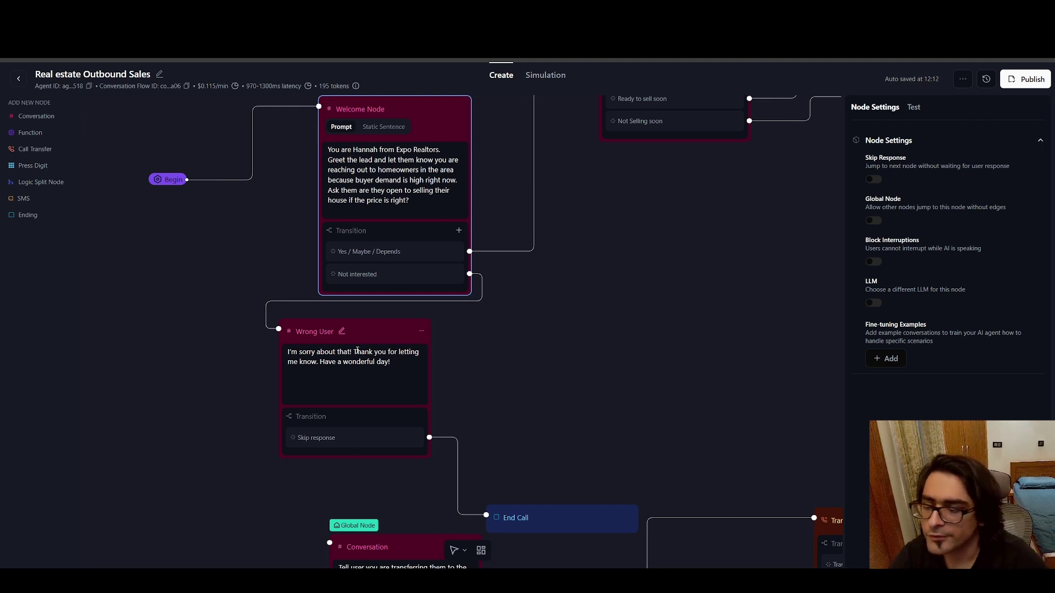
{"action": "scroll", "coordinate": [587, 328], "scroll_direction": "down", "scroll_amount": 1}
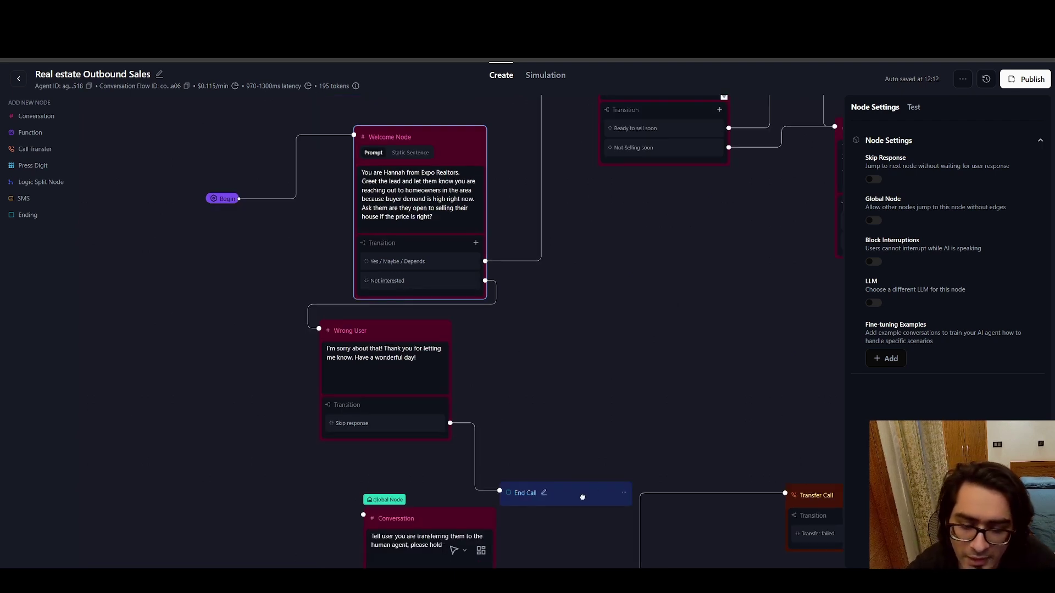
- Examine the global Conversation node that announces the human transfer, its Transfer Call node and the transfer-failed branch
{"action": "scroll", "coordinate": [664, 315], "scroll_direction": "down", "scroll_amount": 5}
{"action": "scroll", "coordinate": [664, 315], "scroll_direction": "right", "scroll_amount": 5}
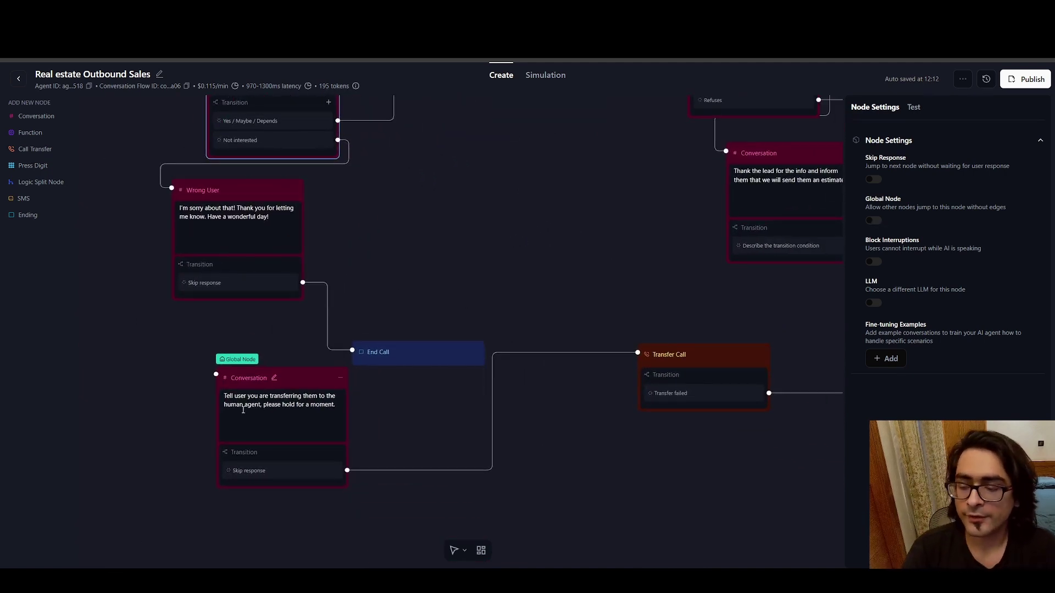
{"action": "scroll", "coordinate": [384, 293], "scroll_direction": "down", "scroll_amount": 4}
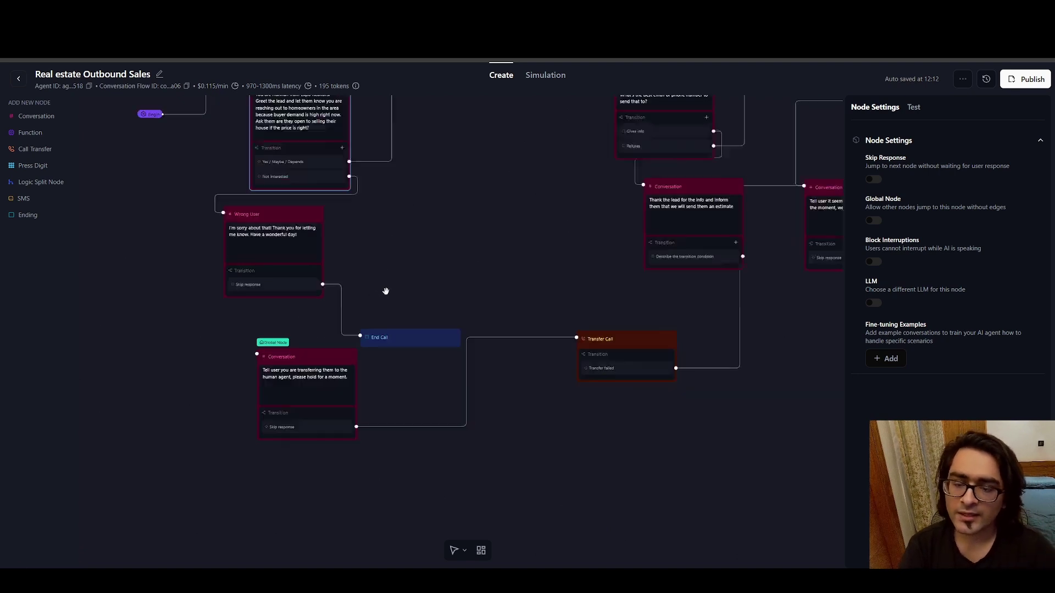
{"action": "scroll", "coordinate": [537, 252], "scroll_direction": "down", "scroll_amount": 5}
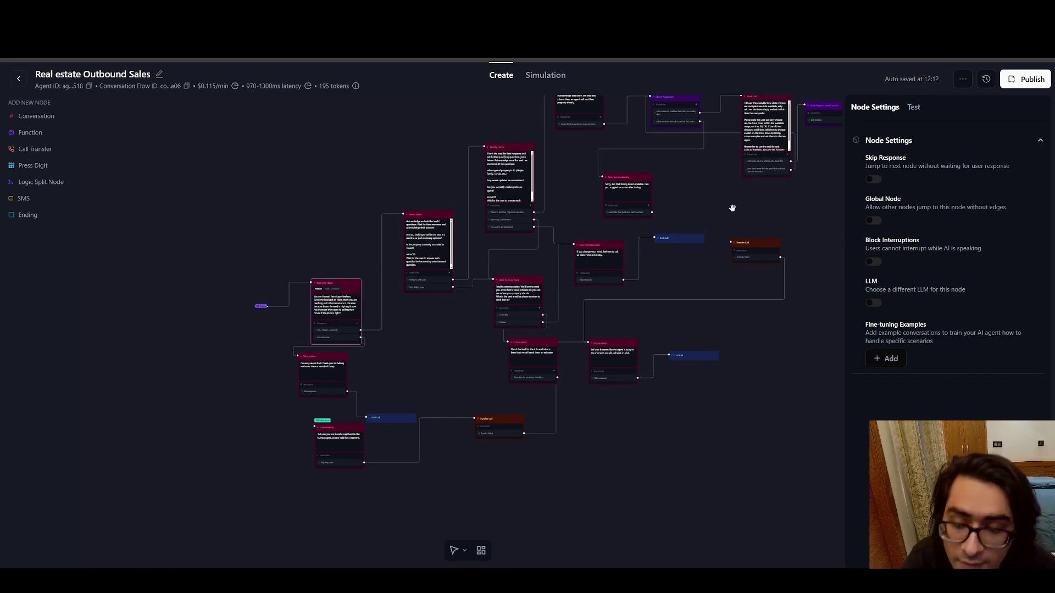
{"action": "scroll", "coordinate": [391, 403], "scroll_direction": "up", "scroll_amount": 3}
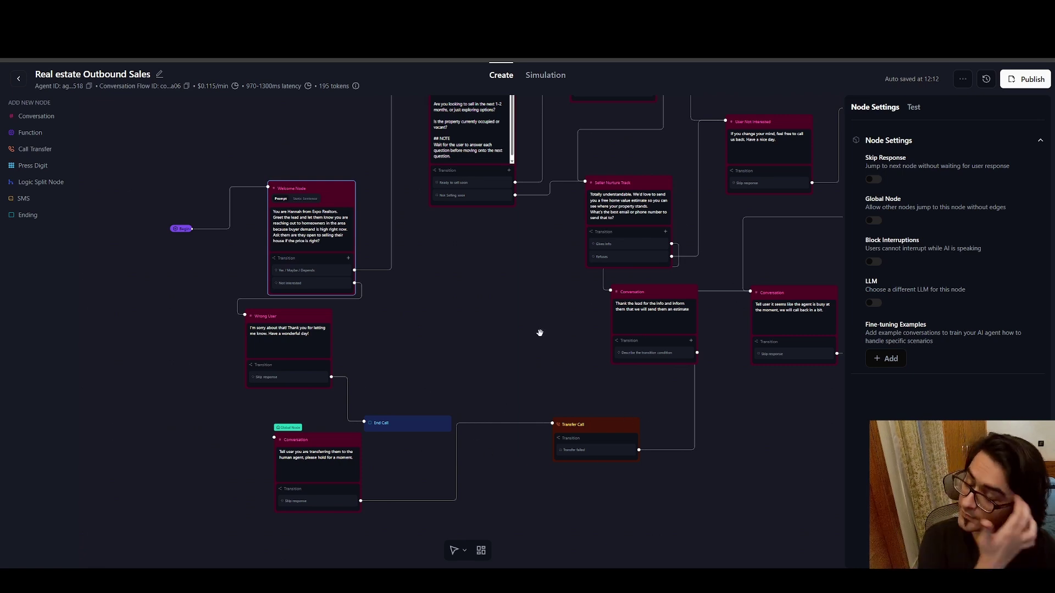
- Examine the Warm Seller node's qualifying questions and transitions, with no node selected
{"action": "left_click_drag", "start_coordinate": [544, 271], "coordinate": [470, 440]}
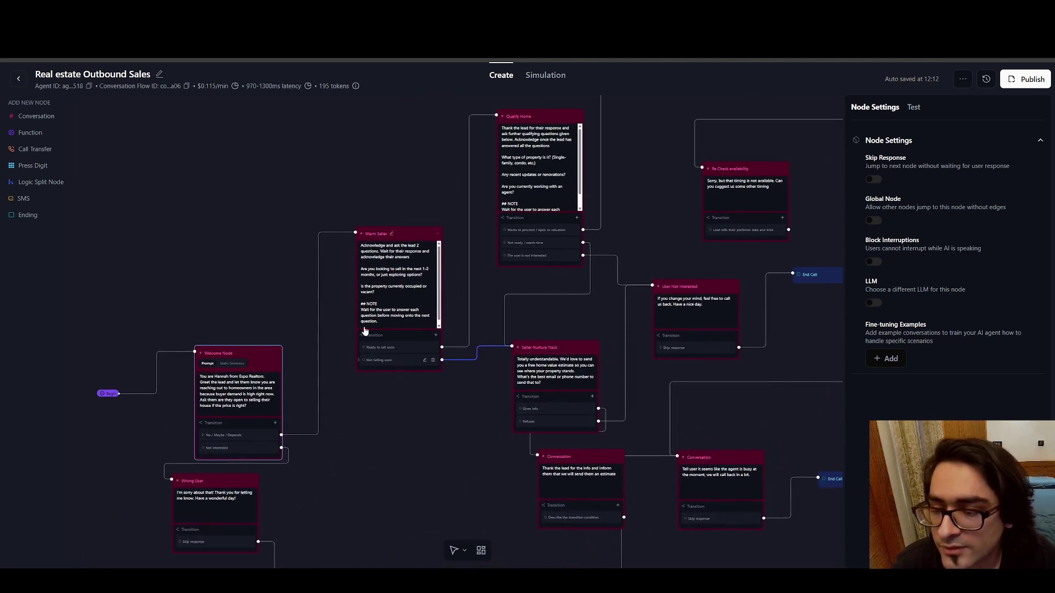
{"action": "left_click", "coordinate": [237, 220]}
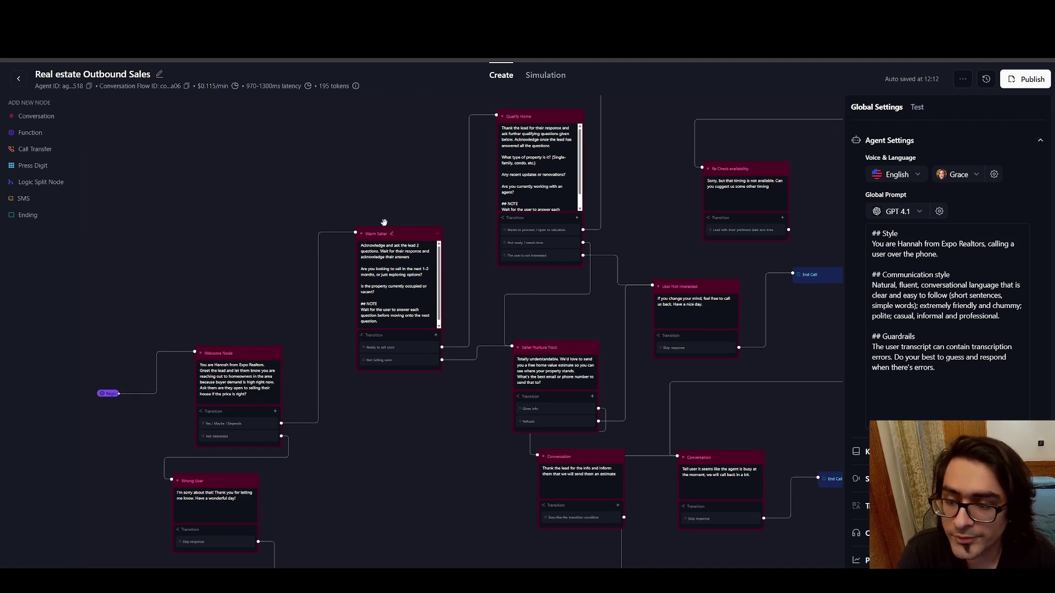
{"action": "scroll", "coordinate": [391, 275], "scroll_direction": "up", "scroll_amount": 1}
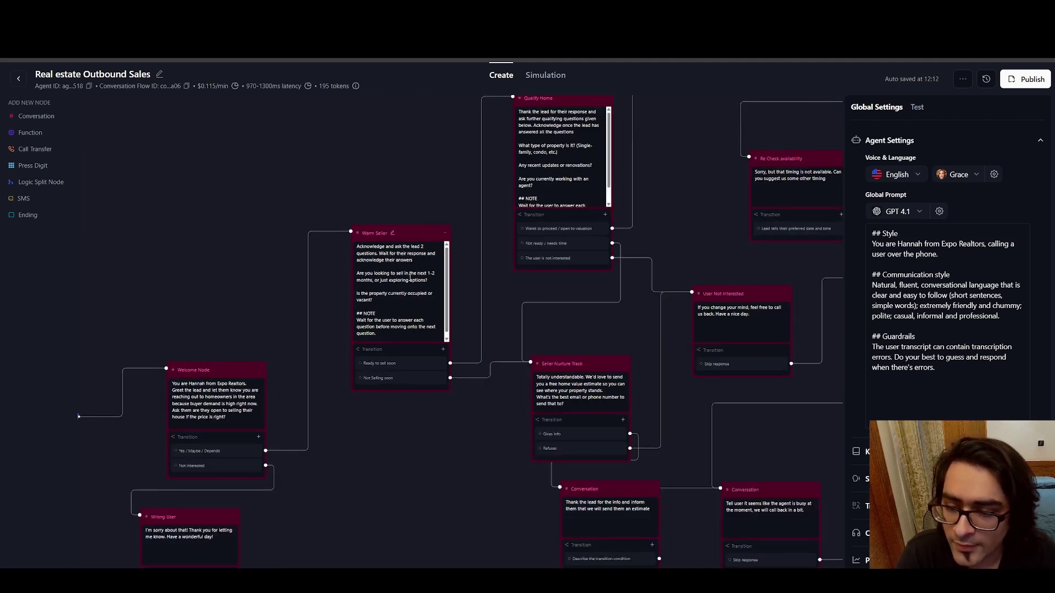
- Examine the Warm Seller prompt, highlighting its NOTE about waiting for the user to answer each question
{"action": "scroll", "coordinate": [390, 271], "scroll_direction": "down", "scroll_amount": 1}
{"action": "scroll", "coordinate": [390, 270], "scroll_direction": "up", "scroll_amount": 2}
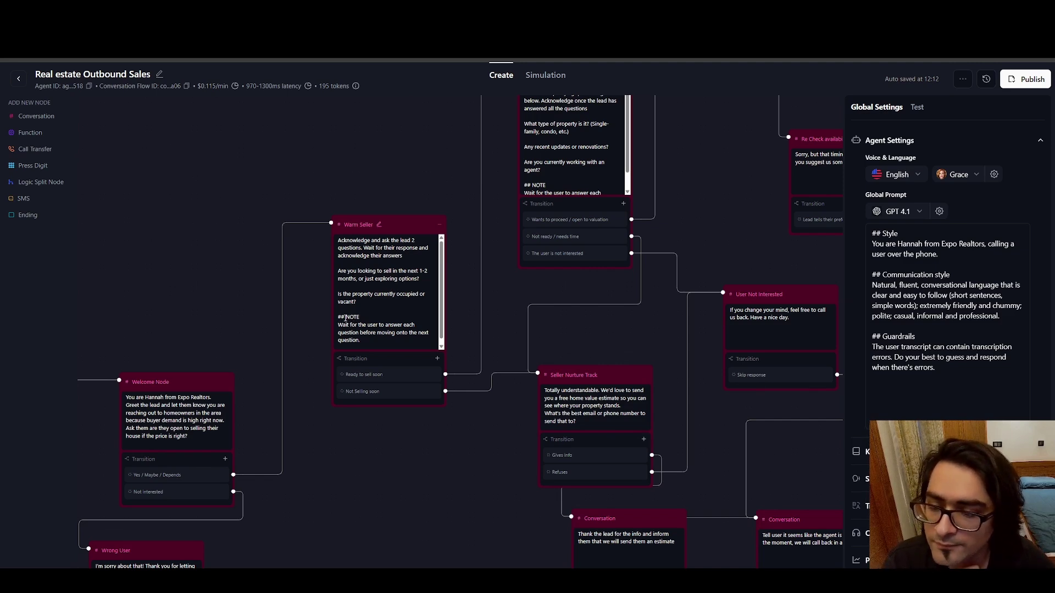
{"action": "left_click_drag", "start_coordinate": [345, 317], "coordinate": [375, 333]}
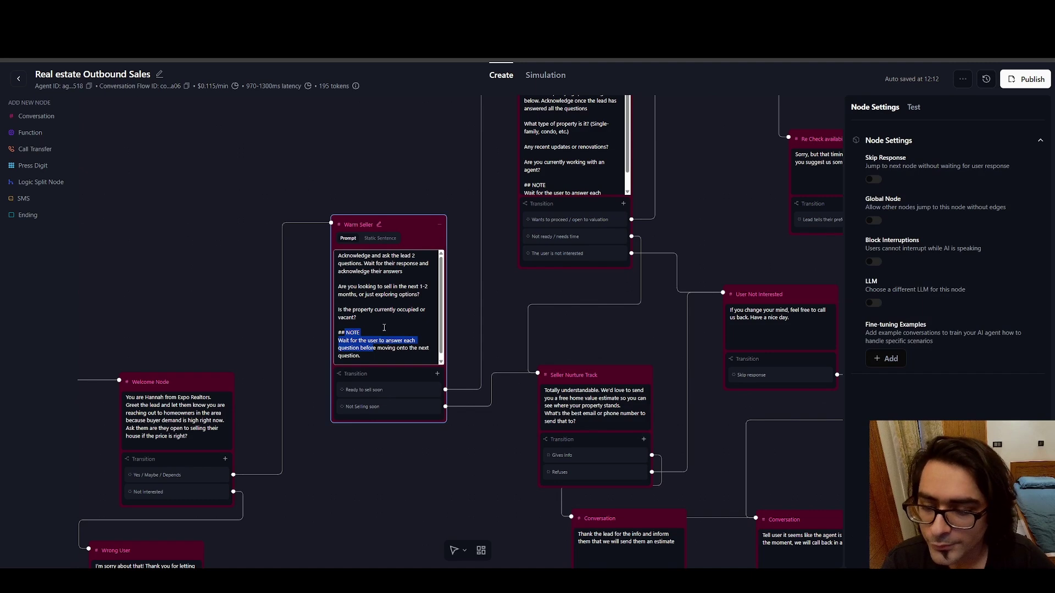
{"action": "left_click", "coordinate": [383, 326]}
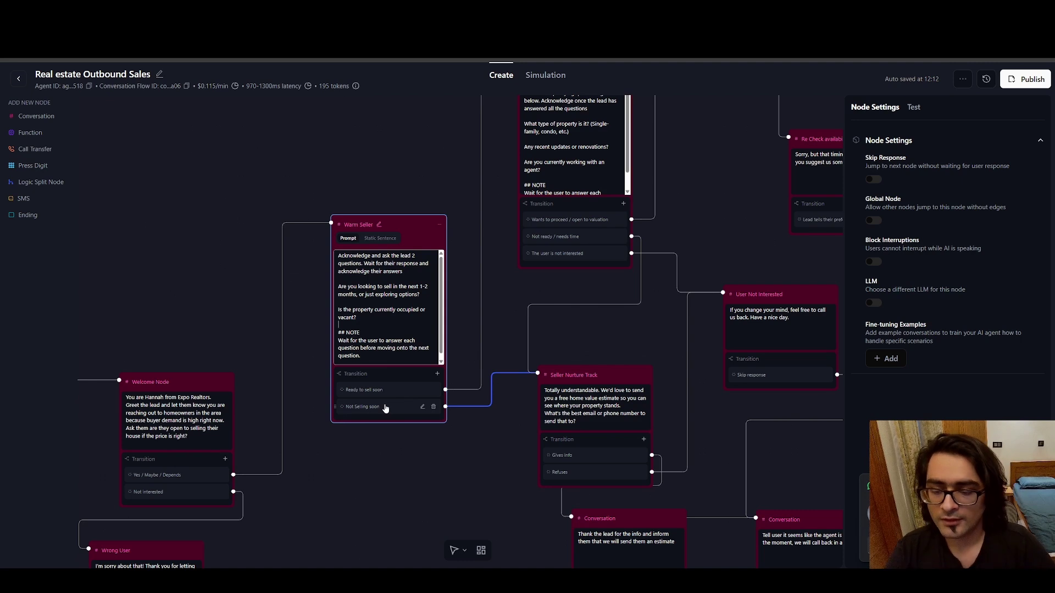
- Follow Warm Seller's Not Selling soon transition and move the Seller Nurture Track node slightly farther away from Warm Seller
{"action": "scroll", "coordinate": [402, 454], "scroll_direction": "right", "scroll_amount": 5}
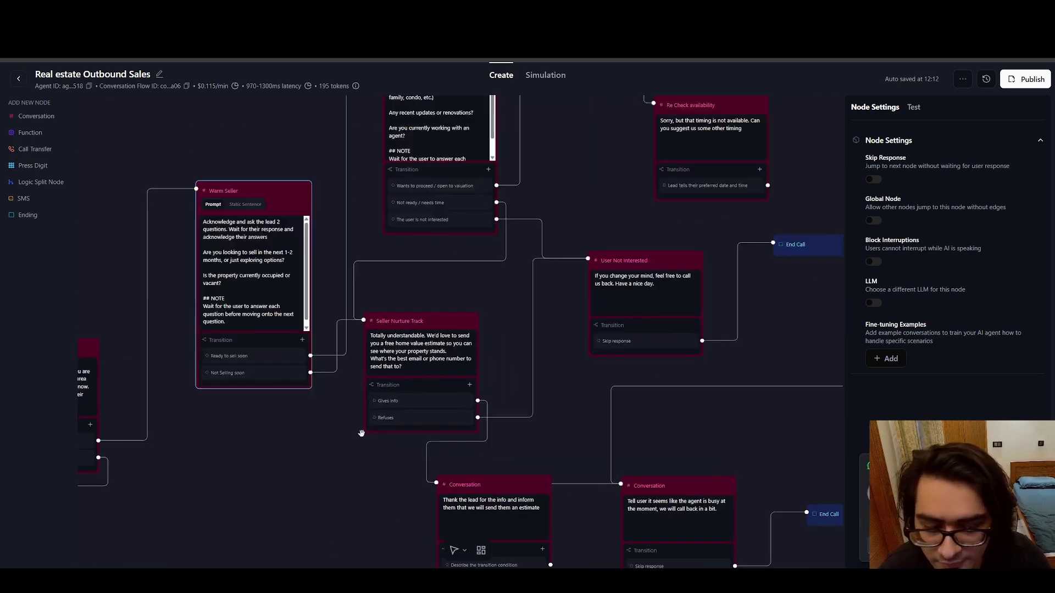
{"action": "mouse_move", "coordinate": [411, 375]}
{"action": "left_mouse_down"}
{"action": "mouse_move", "coordinate": [439, 384]}
{"action": "mouse_move", "coordinate": [429, 368]}
{"action": "left_mouse_up"}
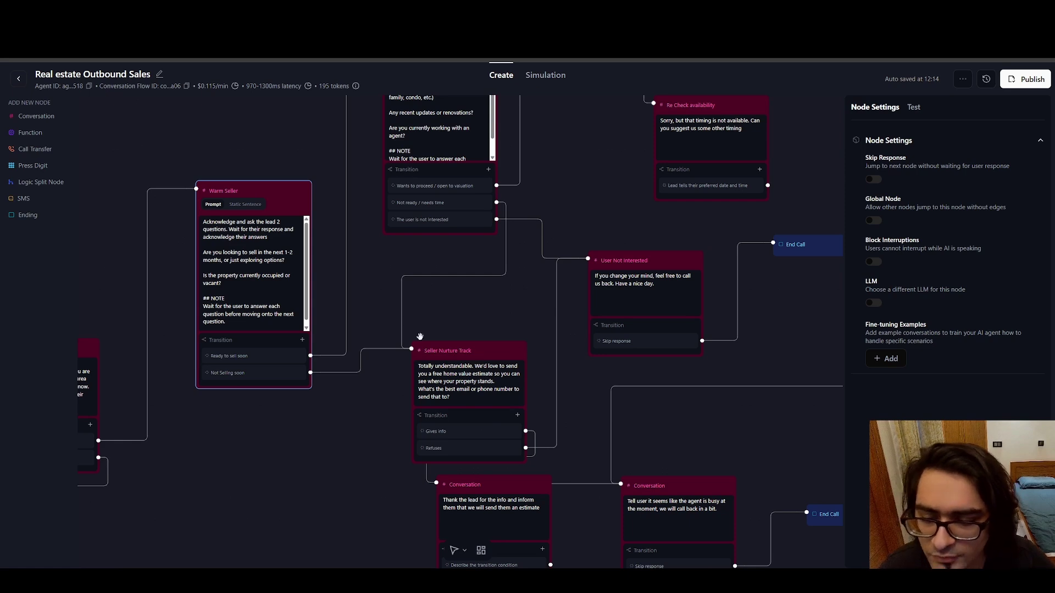
- Examine the Qualify Home node's prompt, highlighting its opening instructions, the property type question and the closing NOTE
{"action": "left_click_drag", "start_coordinate": [494, 301], "coordinate": [488, 479]}
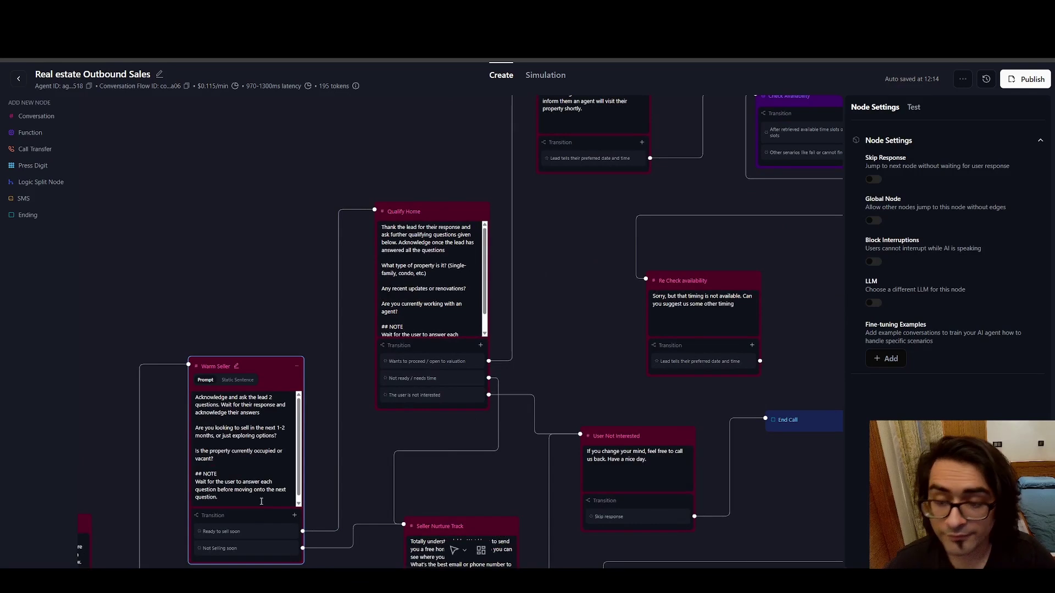
{"action": "mouse_move", "coordinate": [347, 211]}
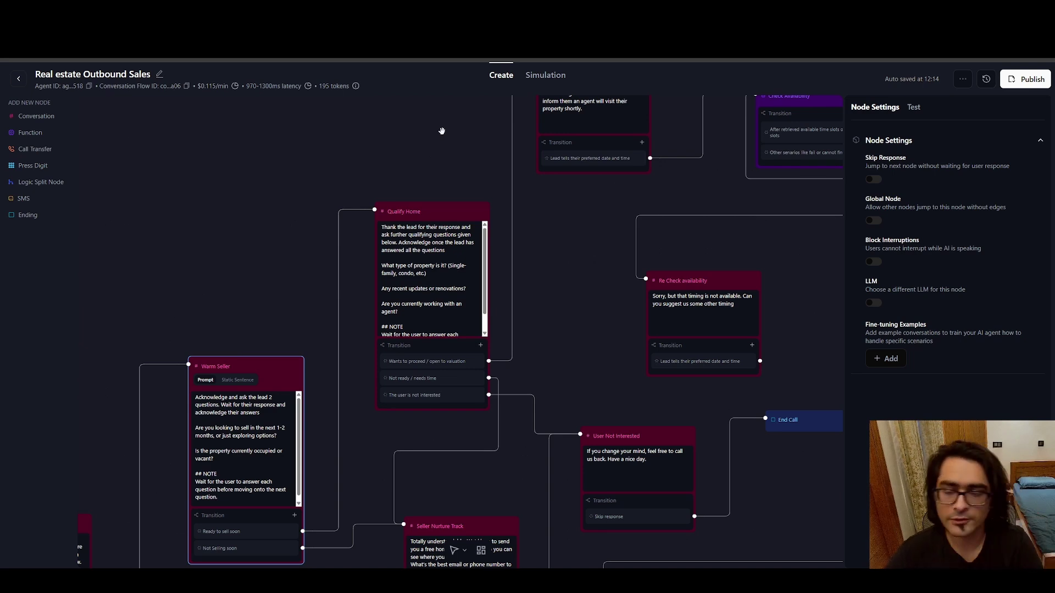
{"action": "left_click", "coordinate": [456, 266]}
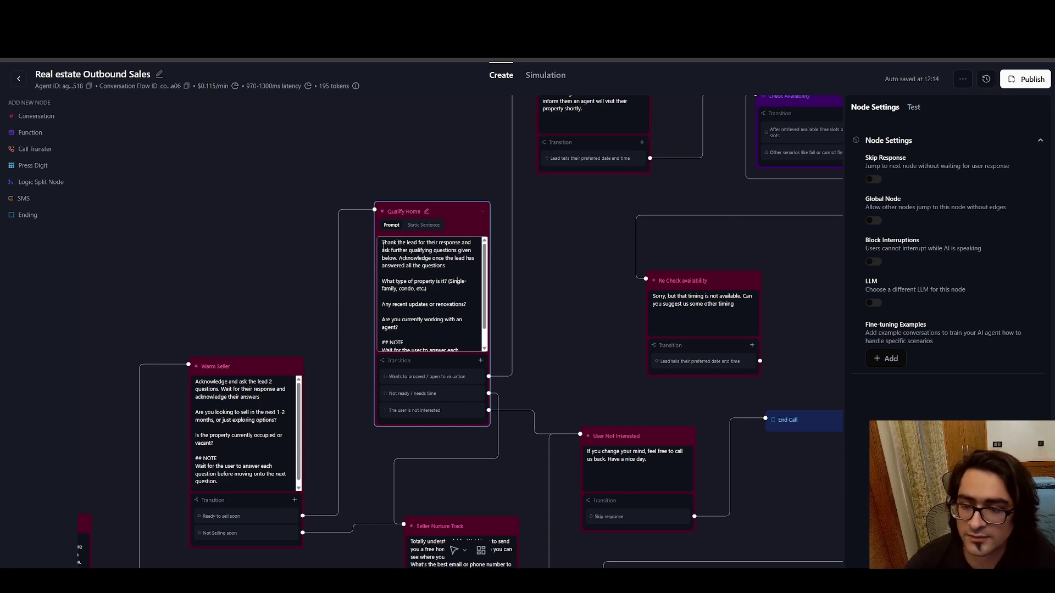
{"action": "left_click_drag", "start_coordinate": [383, 245], "coordinate": [459, 267]}
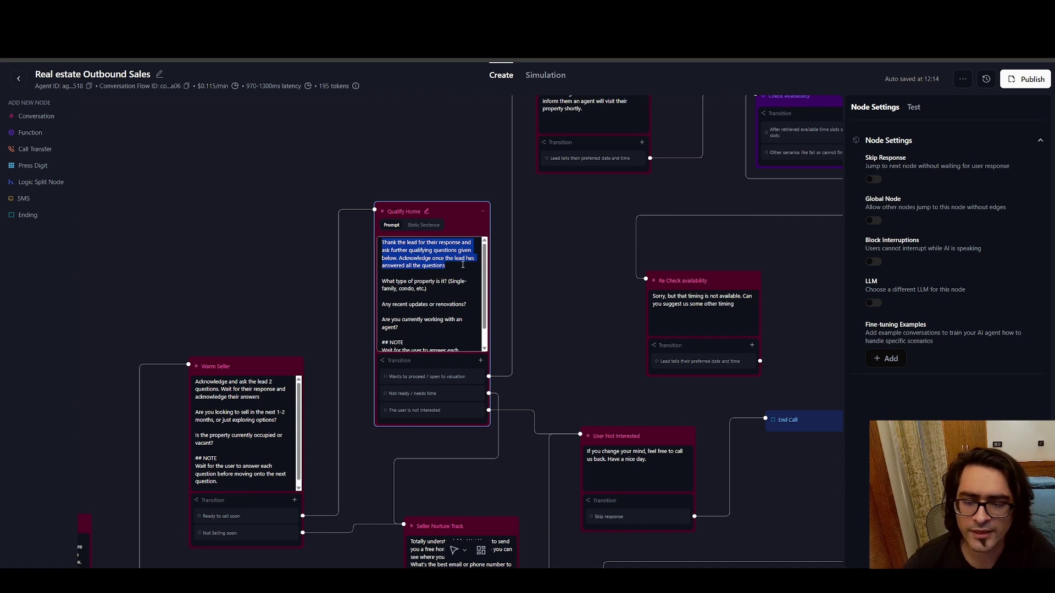
{"action": "triple_click", "coordinate": [383, 281]}
{"action": "left_click", "coordinate": [434, 308]}
{"action": "scroll", "coordinate": [421, 316], "scroll_direction": "down", "scroll_amount": 1}
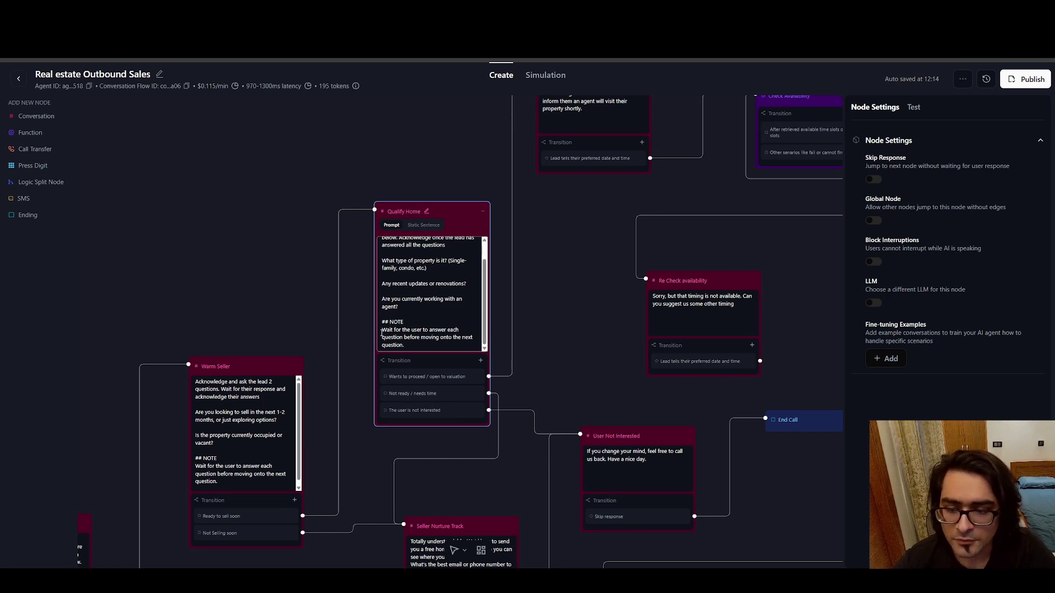
{"action": "left_click_drag", "start_coordinate": [382, 330], "coordinate": [443, 345]}
{"action": "left_click", "coordinate": [445, 344]}
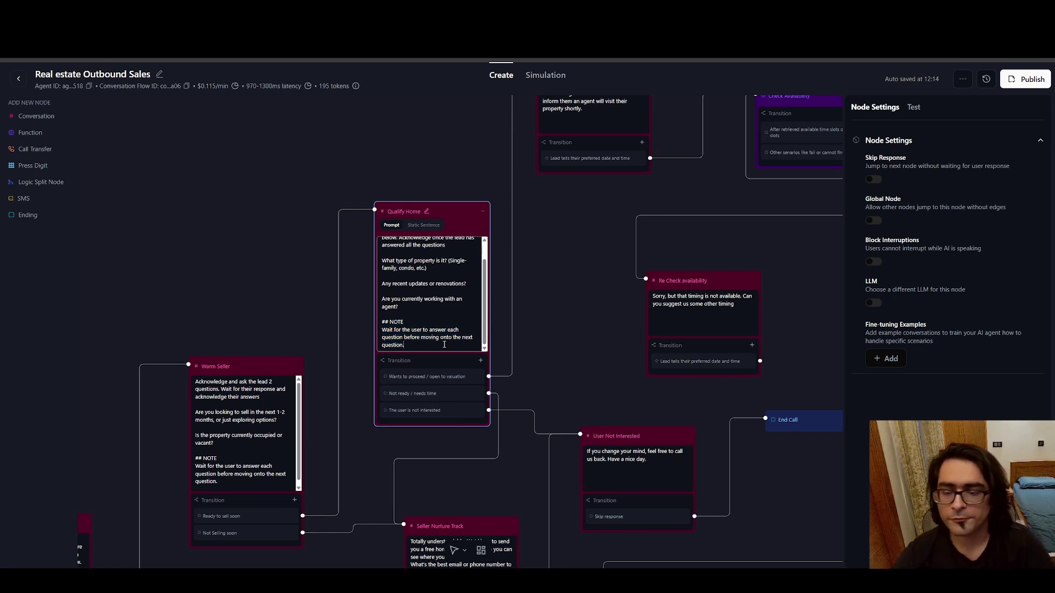
- Trace the booking branch from Qualify Home through Check Timings, Check Availability and Book Call to Thank you, with no node selected
{"action": "left_click", "coordinate": [583, 294]}
{"action": "scroll", "coordinate": [583, 294], "scroll_direction": "down", "scroll_amount": 3}
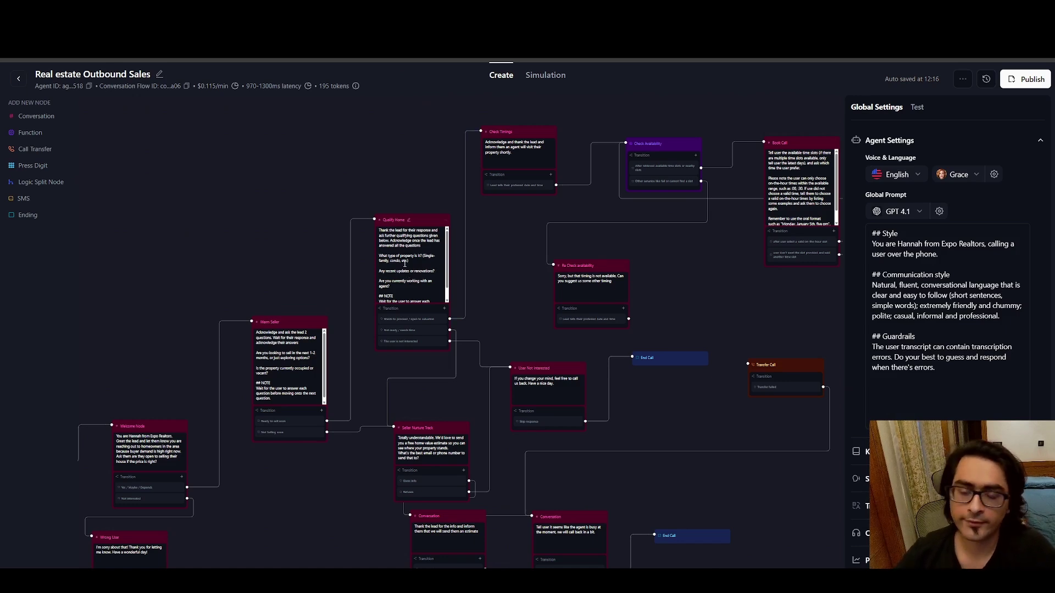
{"action": "scroll", "coordinate": [471, 308], "scroll_direction": "up", "scroll_amount": 2}
{"action": "scroll", "coordinate": [471, 307], "scroll_direction": "right", "scroll_amount": 2}
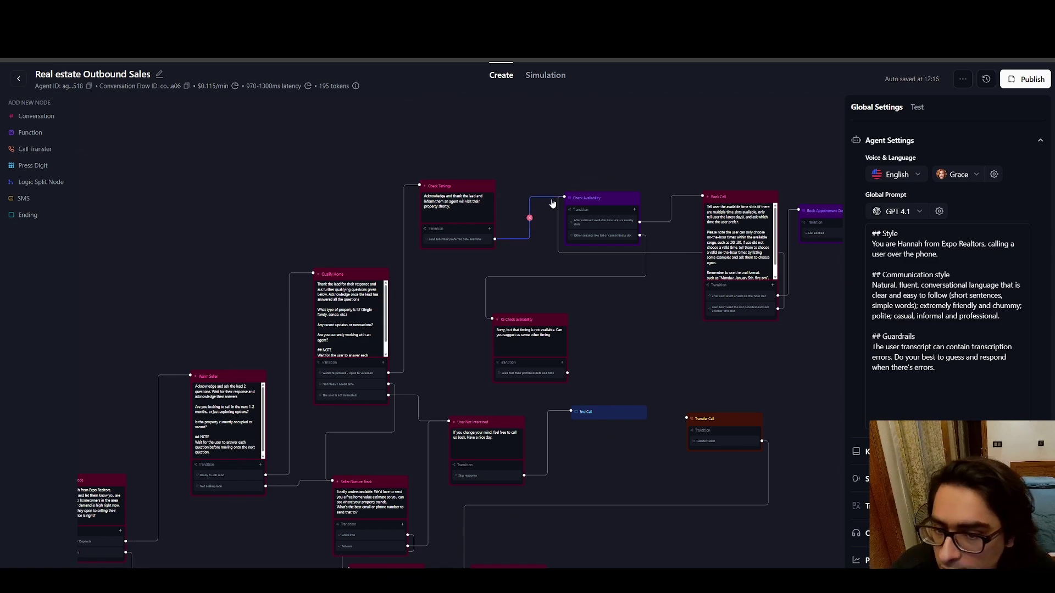
{"action": "left_click_drag", "start_coordinate": [639, 155], "coordinate": [448, 146]}
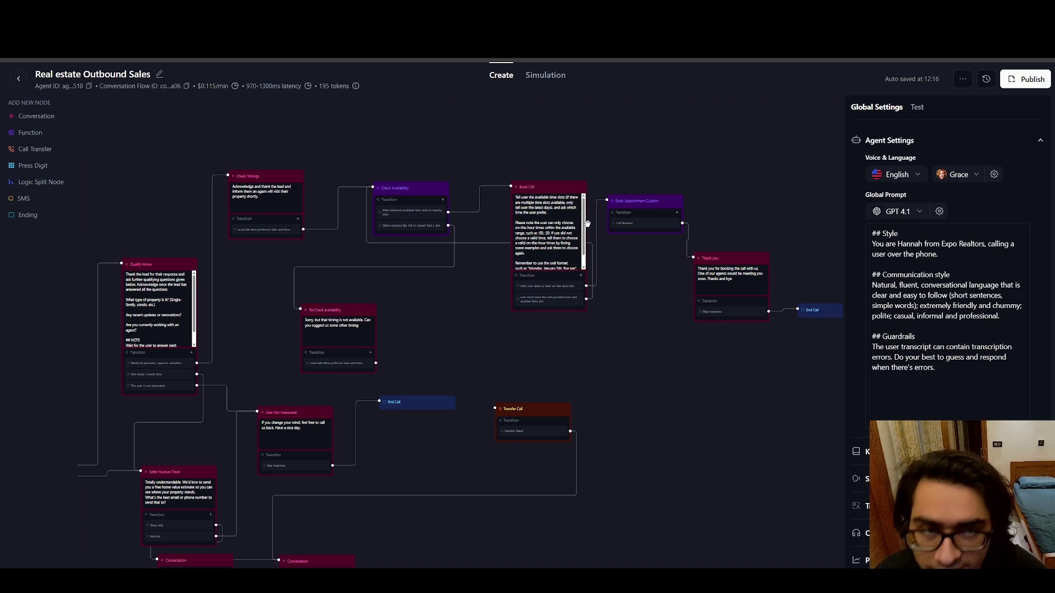
{"action": "scroll", "coordinate": [575, 223], "scroll_direction": "down", "scroll_amount": 2}
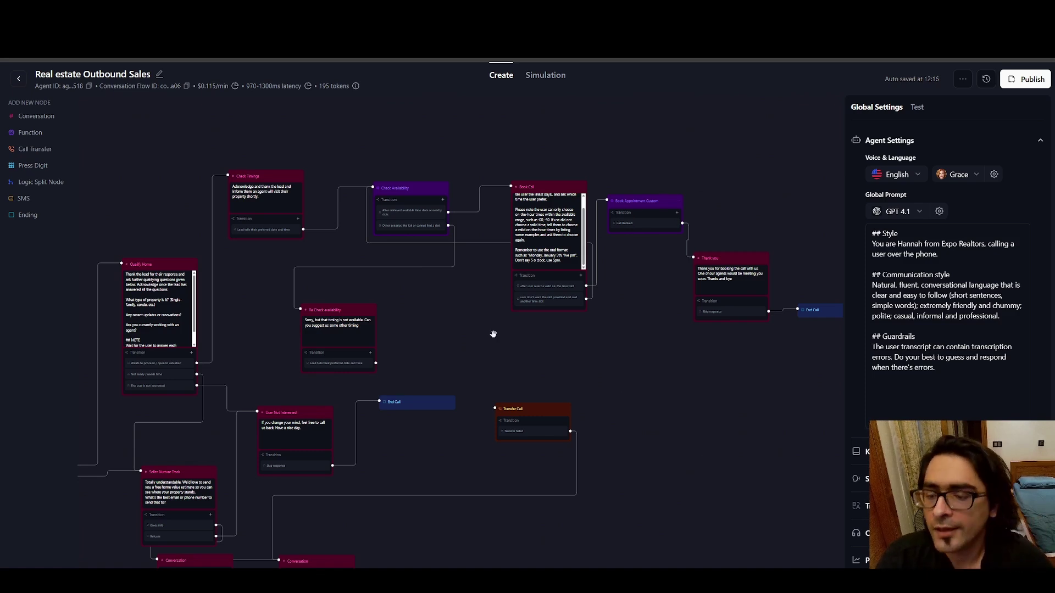
- Examine how Qualify Home's Not ready / needs time and Warm Seller's Not Selling soon transitions reach the Seller Nurture Track node
{"action": "left_click_drag", "start_coordinate": [421, 336], "coordinate": [614, 270]}
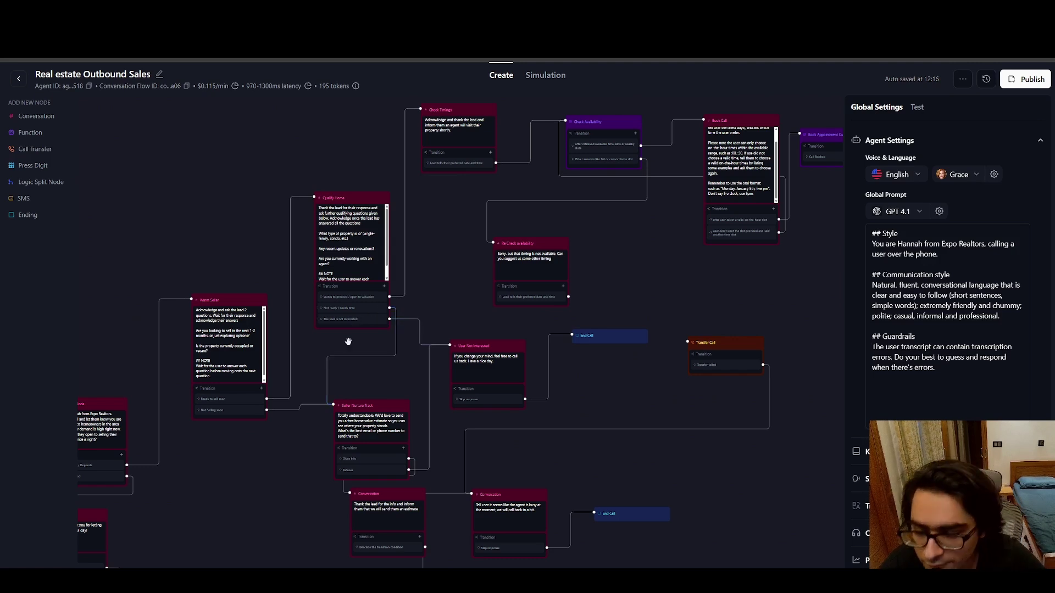
{"action": "key", "text": "ctrl+plus"}
{"action": "key", "text": "ctrl+plus"}
{"action": "scroll", "coordinate": [452, 419], "scroll_direction": "down", "scroll_amount": 1}
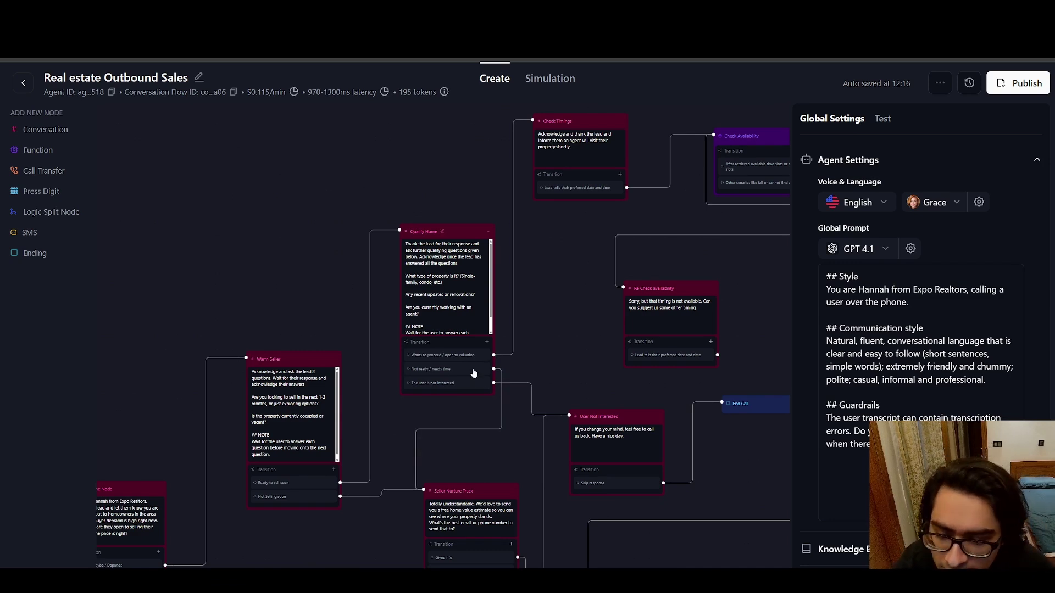
{"action": "left_click_drag", "start_coordinate": [613, 332], "coordinate": [589, 281]}
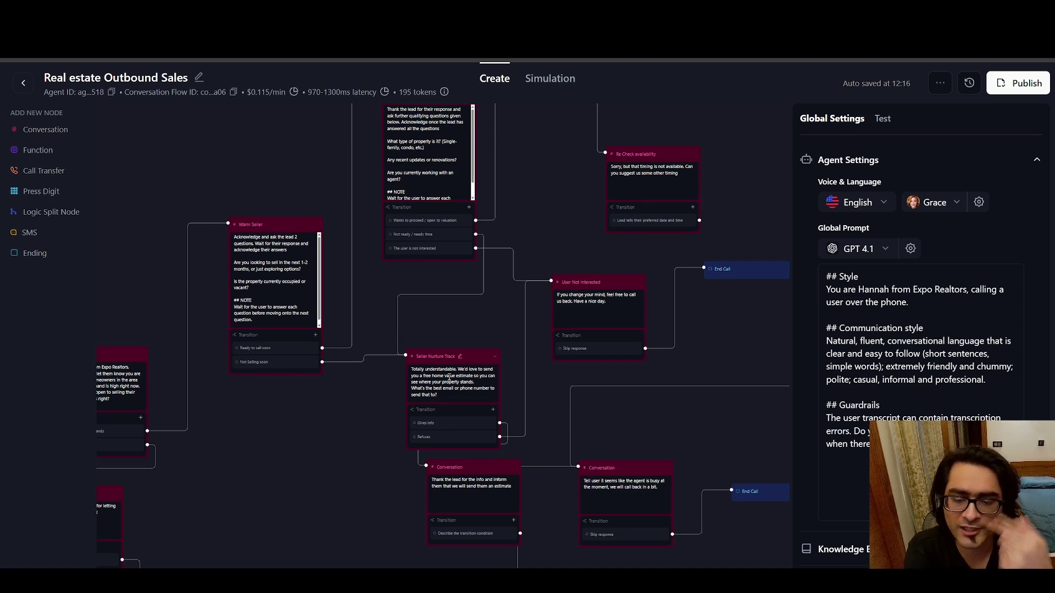
{"action": "left_click_drag", "start_coordinate": [322, 398], "coordinate": [384, 422]}
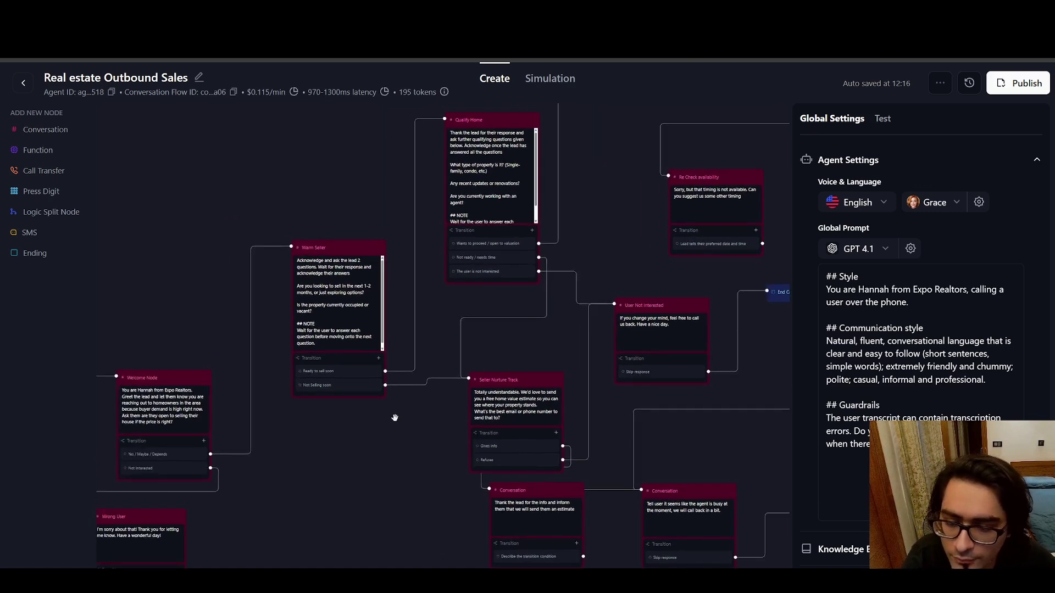
{"action": "left_click_drag", "start_coordinate": [369, 429], "coordinate": [363, 435]}
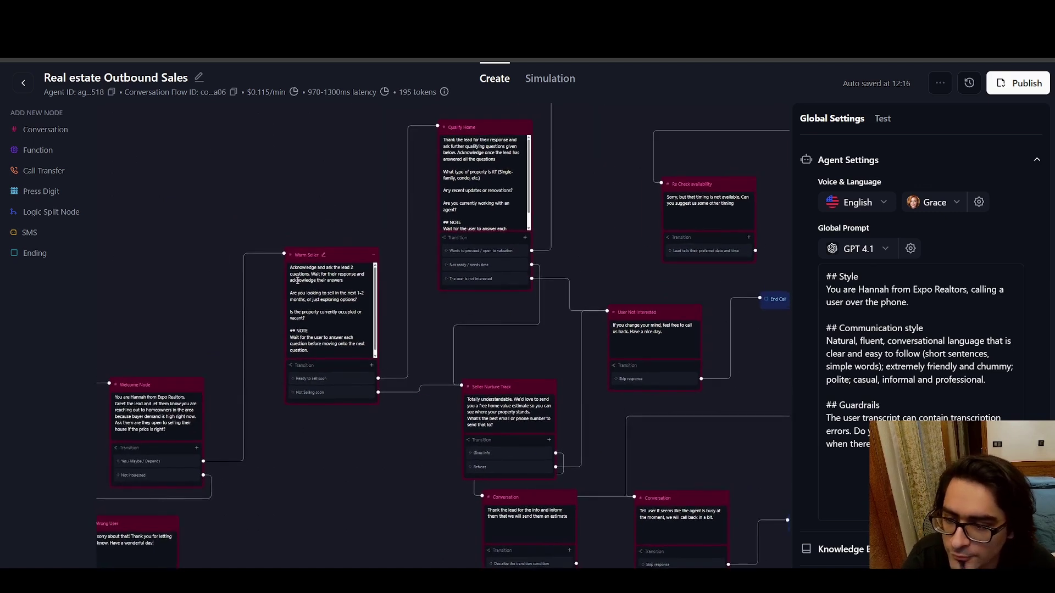
{"action": "mouse_move", "coordinate": [355, 396]}
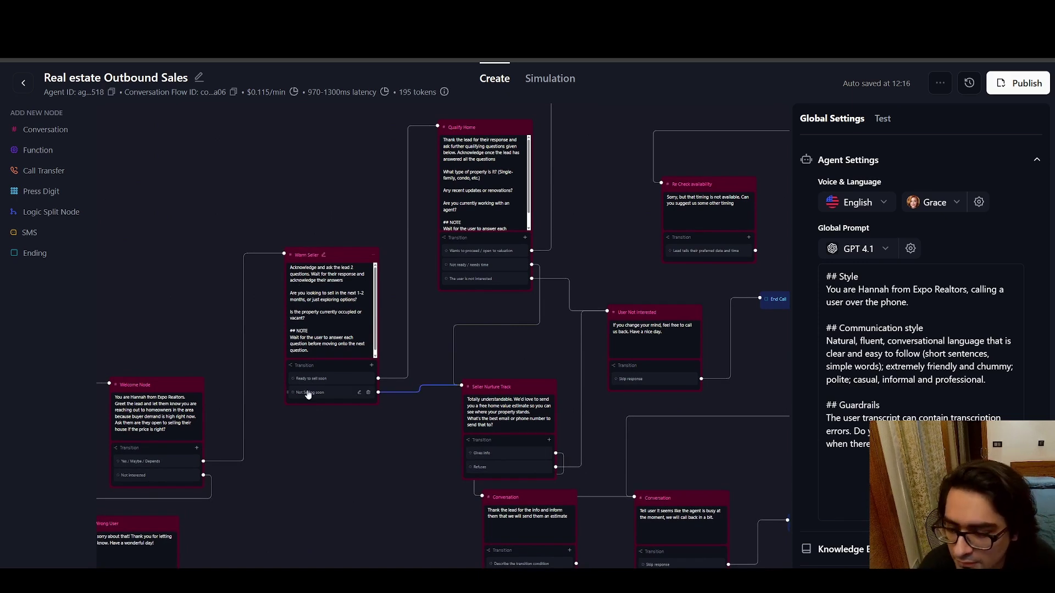
{"action": "mouse_move", "coordinate": [440, 395]}
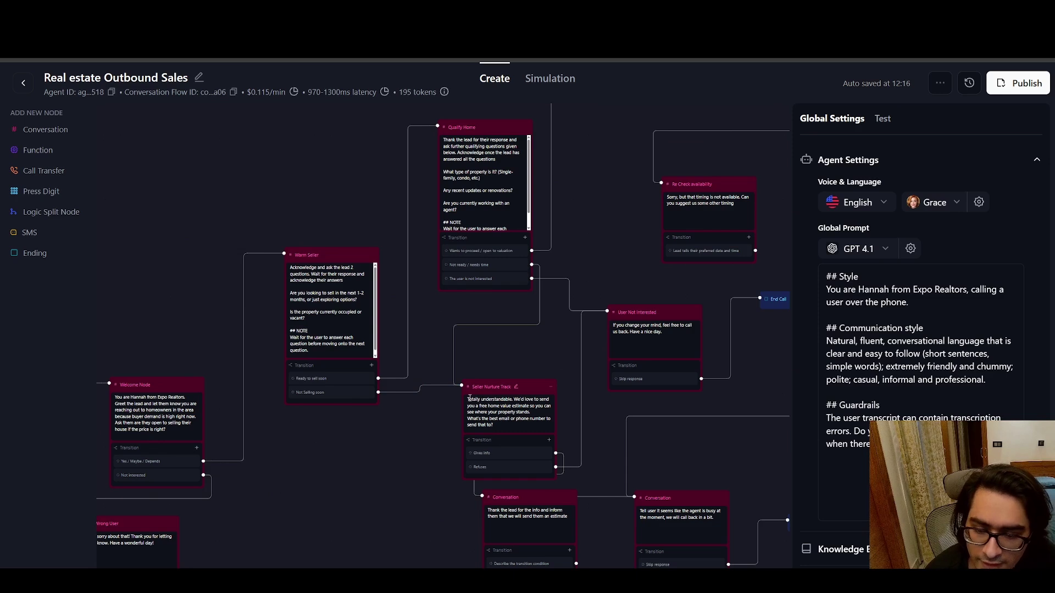
- Examine Qualify Home's transitions and the branches leading to the User Not Interested node
{"action": "left_click_drag", "start_coordinate": [601, 188], "coordinate": [538, 244]}
{"action": "mouse_move", "coordinate": [408, 185]}
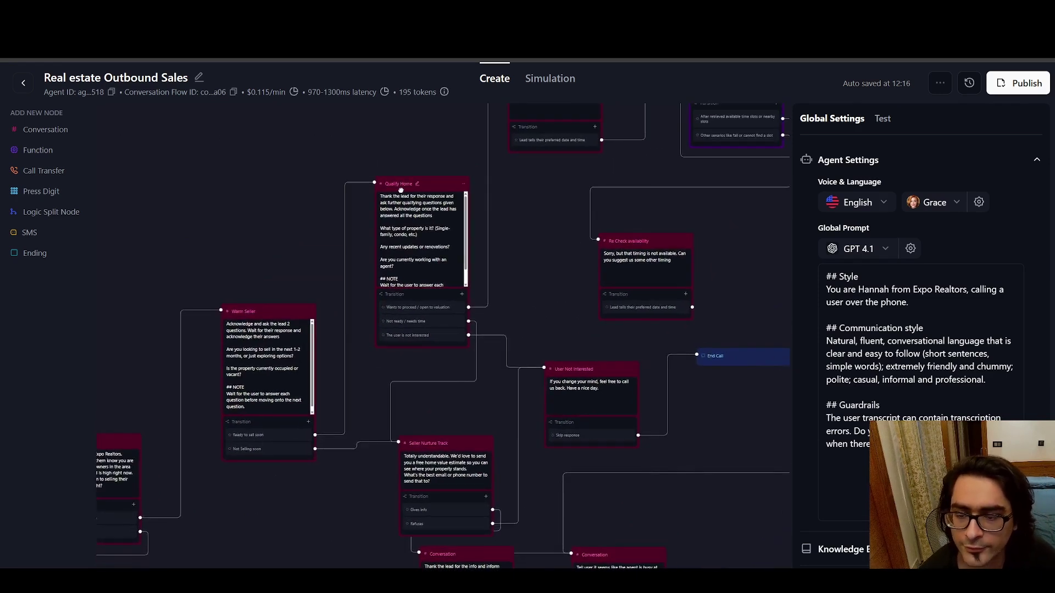
{"action": "mouse_move", "coordinate": [416, 326]}
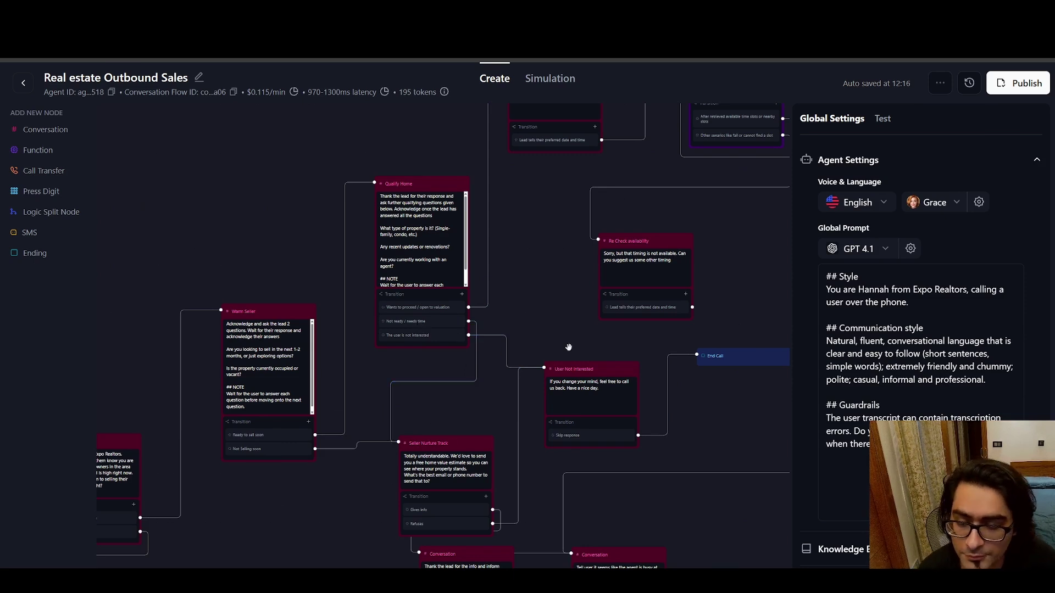
{"action": "mouse_move", "coordinate": [502, 279]}
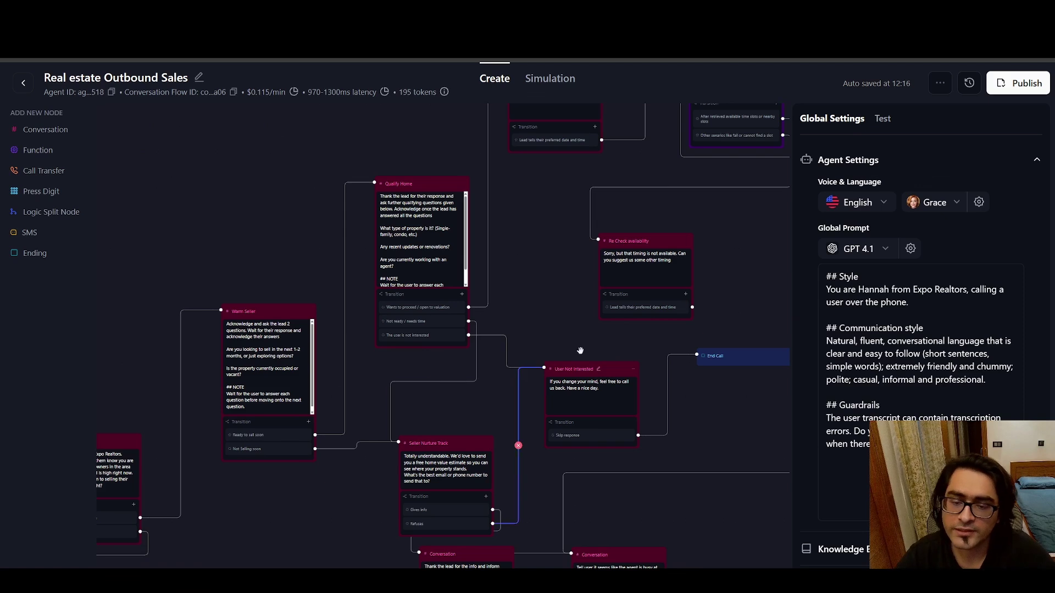
- Add a new Conversation node just below Seller Nurture Track and switch its content from Prompt to Static Sentence
{"action": "scroll", "coordinate": [553, 303], "scroll_direction": "down", "scroll_amount": 3}
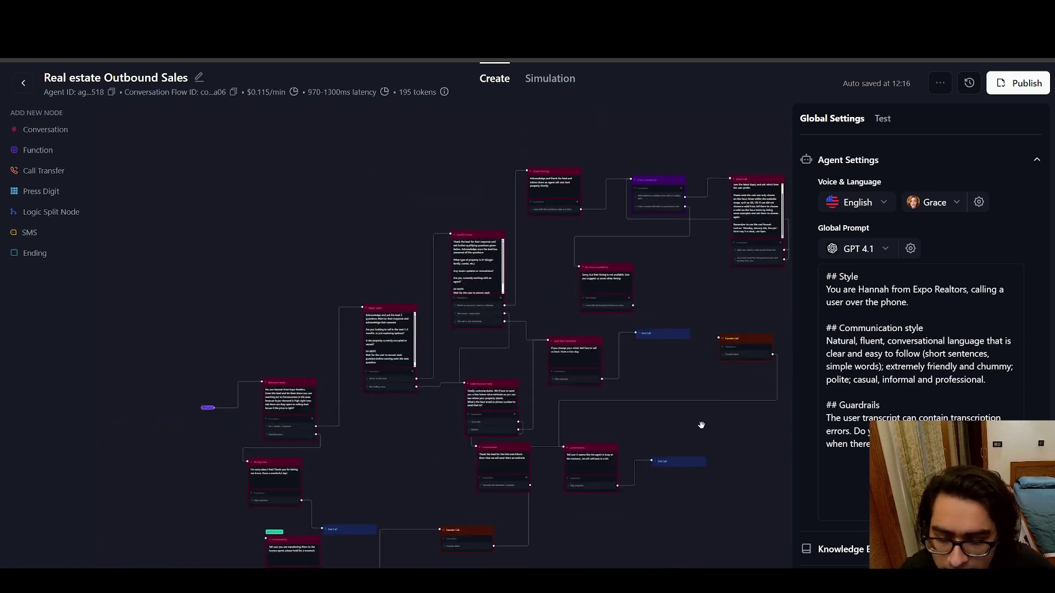
{"action": "scroll", "coordinate": [699, 427], "scroll_direction": "down", "scroll_amount": 3}
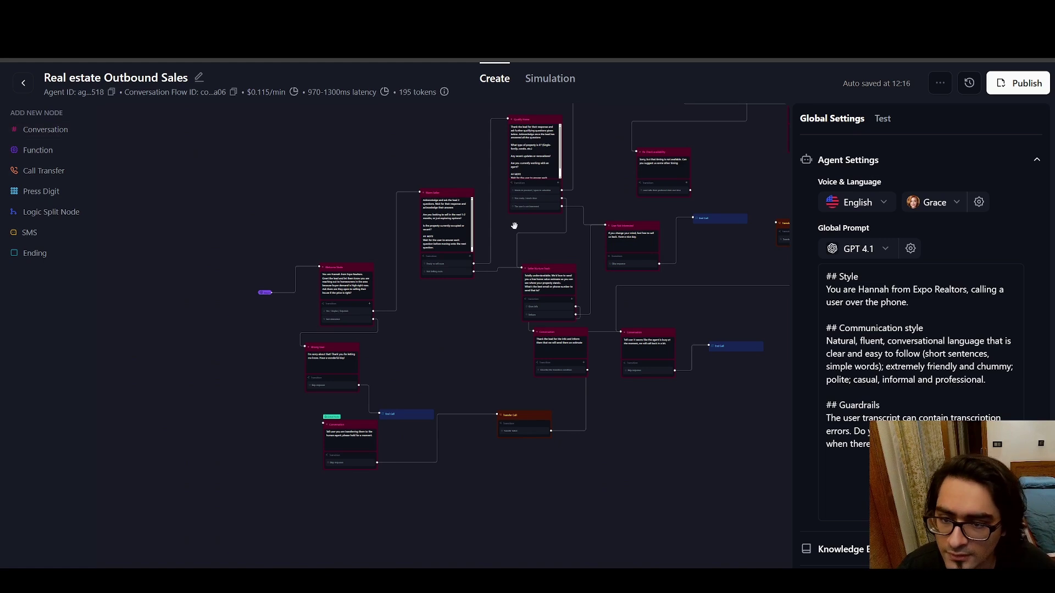
{"action": "left_click_drag", "start_coordinate": [63, 138], "coordinate": [529, 319]}
{"action": "scroll", "coordinate": [545, 311], "scroll_direction": "up", "scroll_amount": 3}
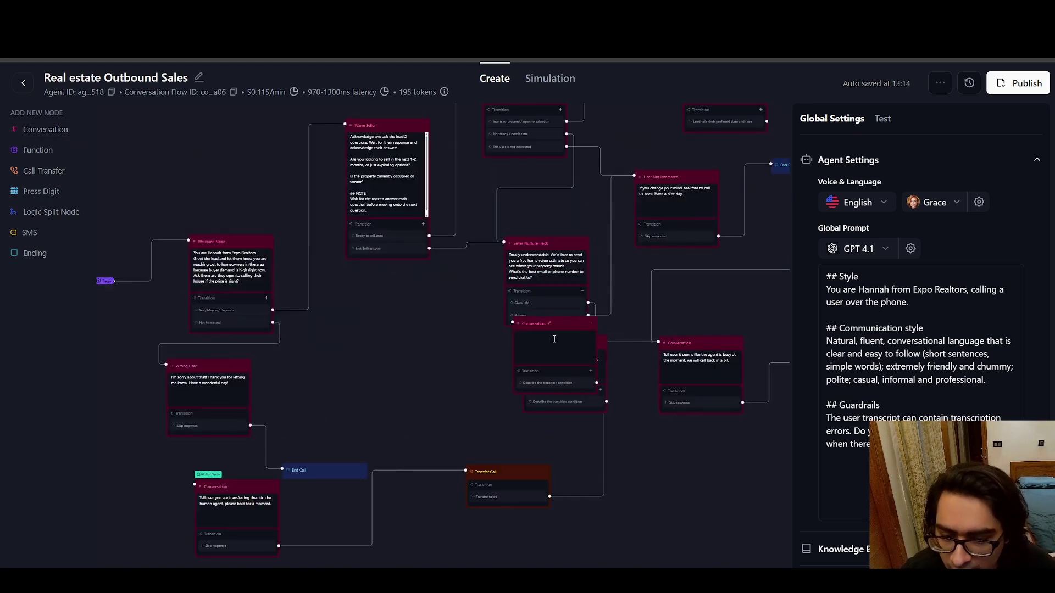
{"action": "left_click", "coordinate": [551, 343]}
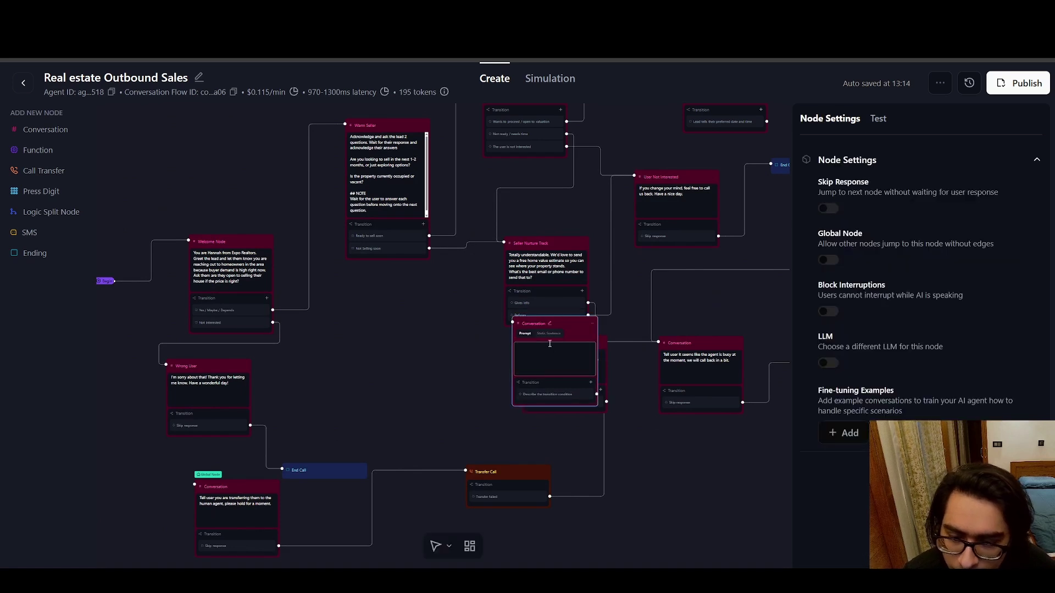
{"action": "left_click", "coordinate": [548, 336]}
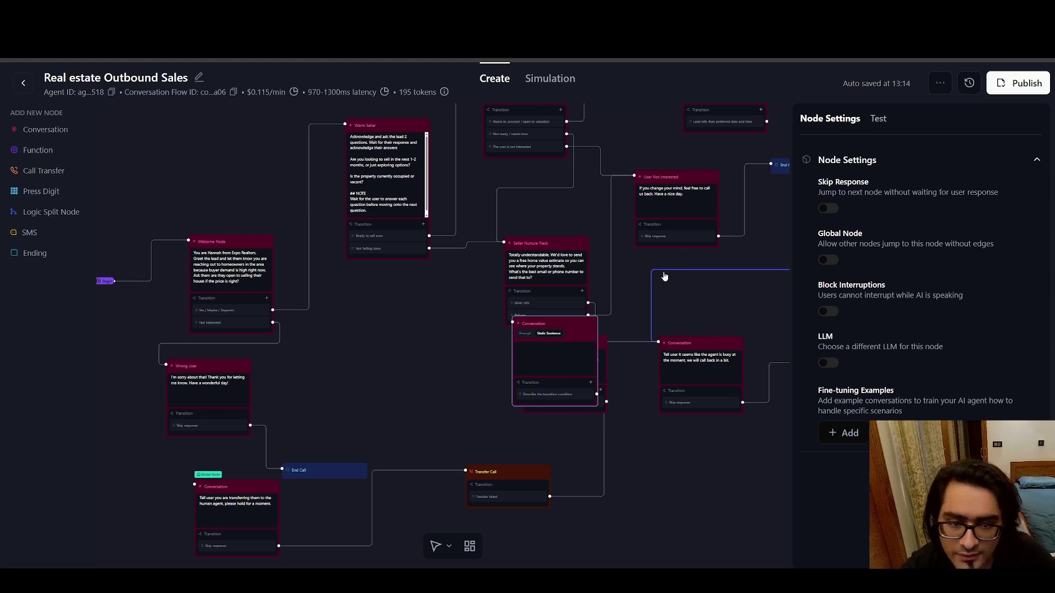
- Try the node-specific LLM option on the new Conversation node and switch it off again
{"action": "left_click_drag", "start_coordinate": [749, 198], "coordinate": [587, 252]}
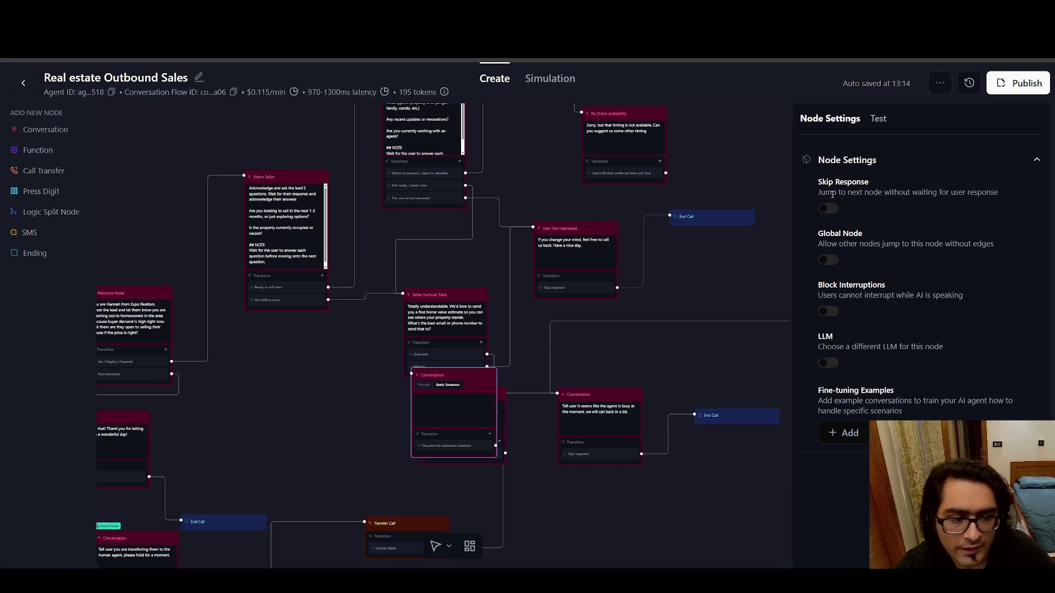
{"action": "left_click", "coordinate": [830, 367]}
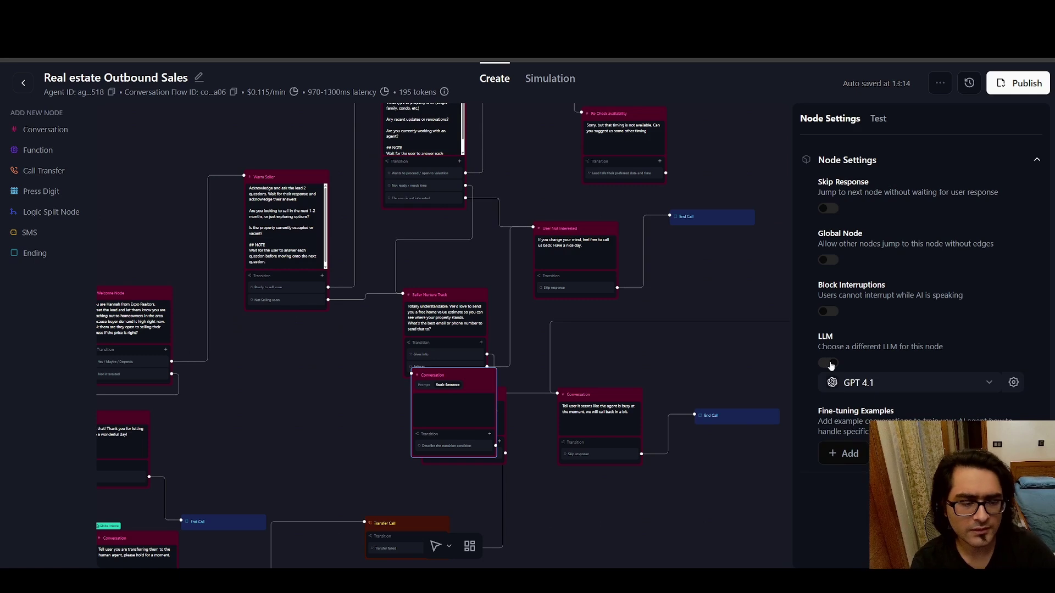
{"action": "left_click", "coordinate": [831, 365]}
{"action": "left_click", "coordinate": [832, 365]}
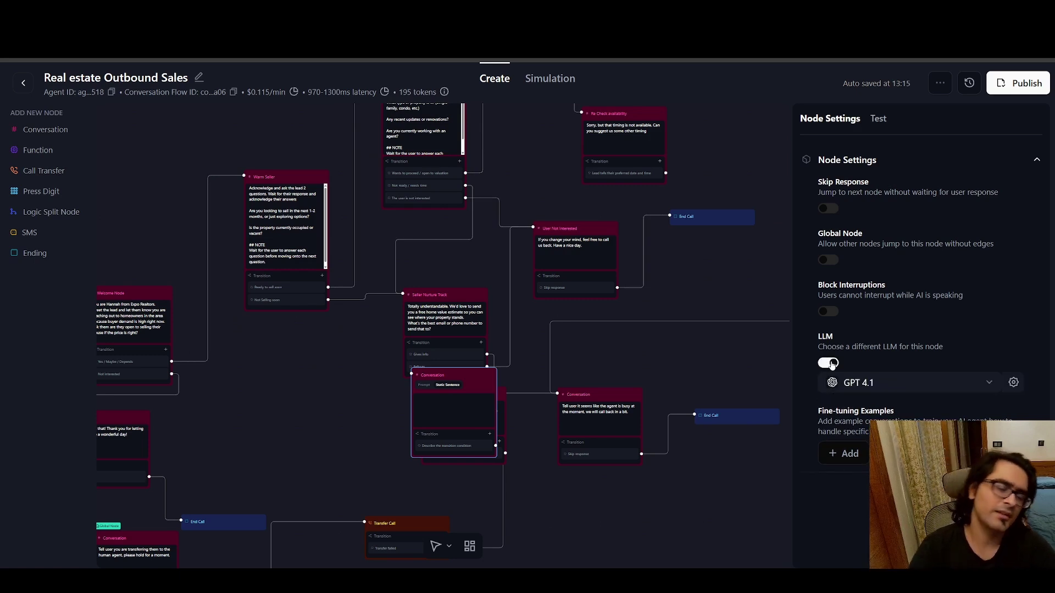
{"action": "left_click", "coordinate": [832, 365]}
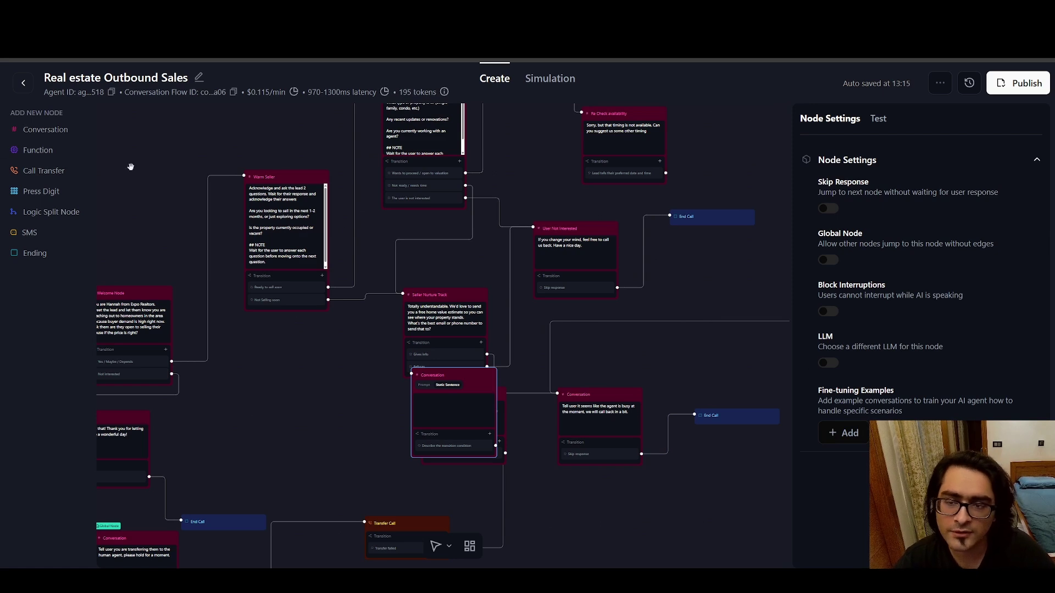
- Delete the empty Conversation node just below Seller Nurture Track
{"action": "left_click", "coordinate": [492, 377]}
{"action": "left_click", "coordinate": [532, 418]}
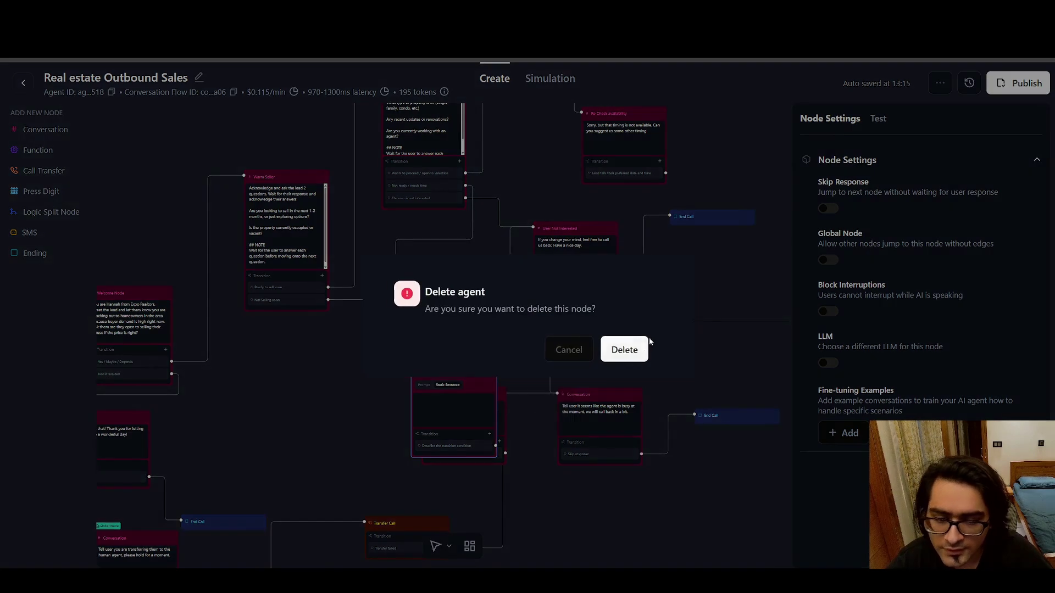
{"action": "left_click", "coordinate": [630, 357]}
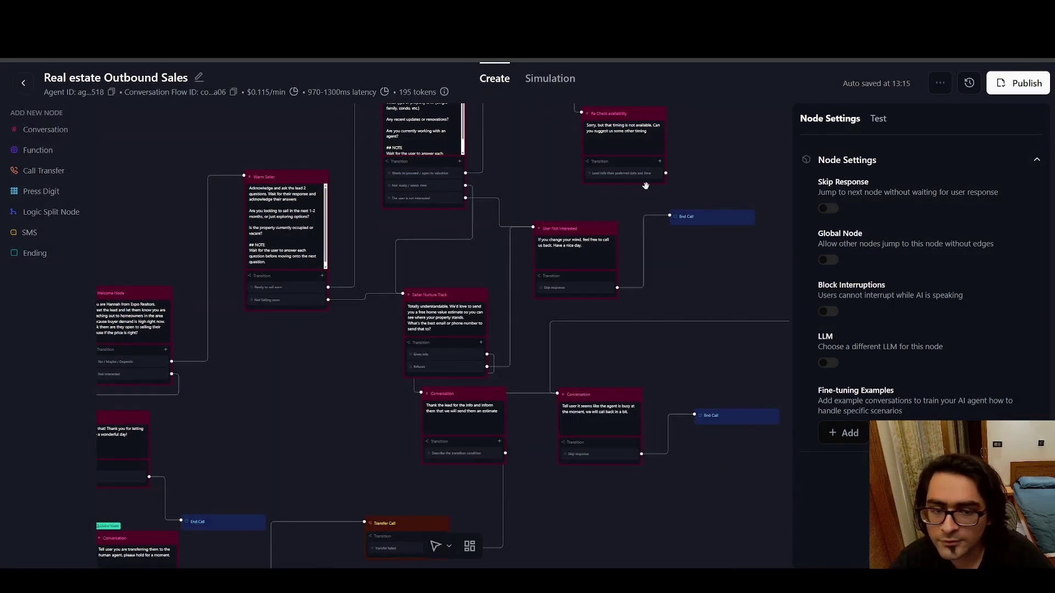
- Open a blank Custom Function form while adding a Function node and look over its fields
{"action": "scroll", "coordinate": [448, 333], "scroll_direction": "right", "scroll_amount": 6}
{"action": "scroll", "coordinate": [447, 332], "scroll_direction": "up", "scroll_amount": 4}
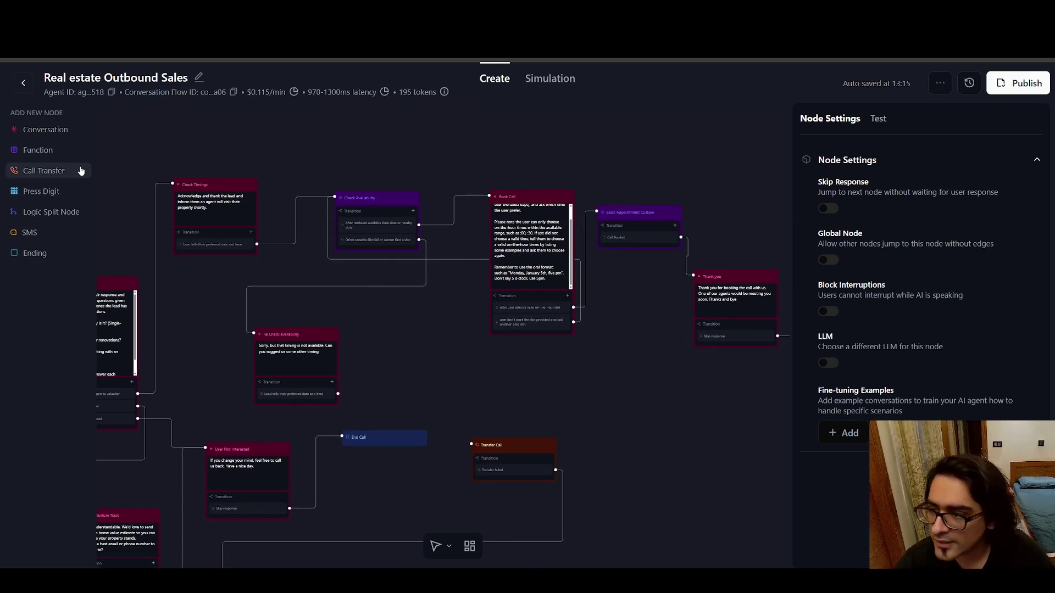
{"action": "left_click", "coordinate": [49, 153]}
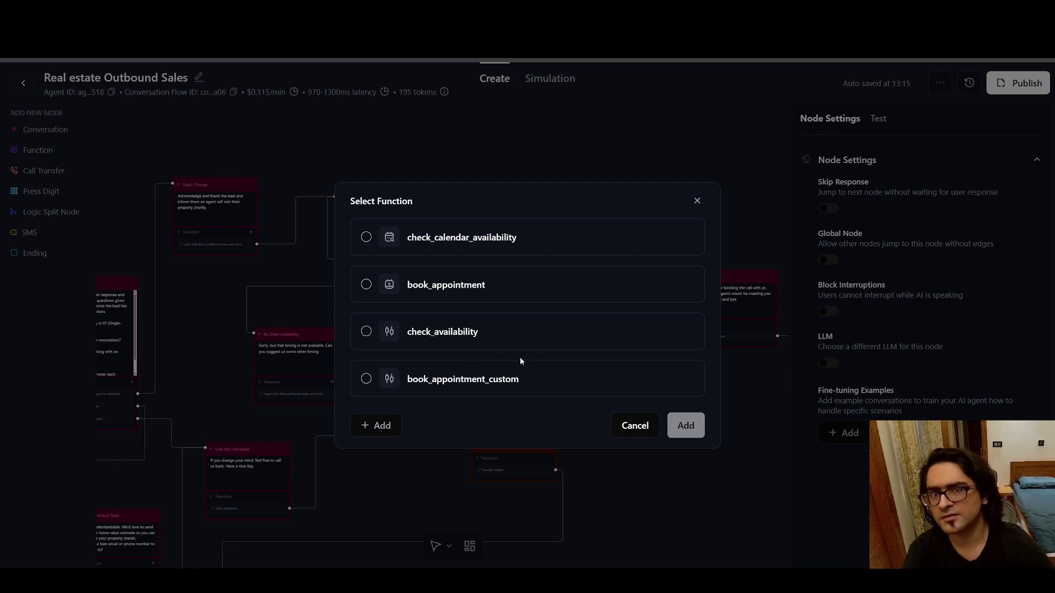
{"action": "left_click", "coordinate": [385, 422]}
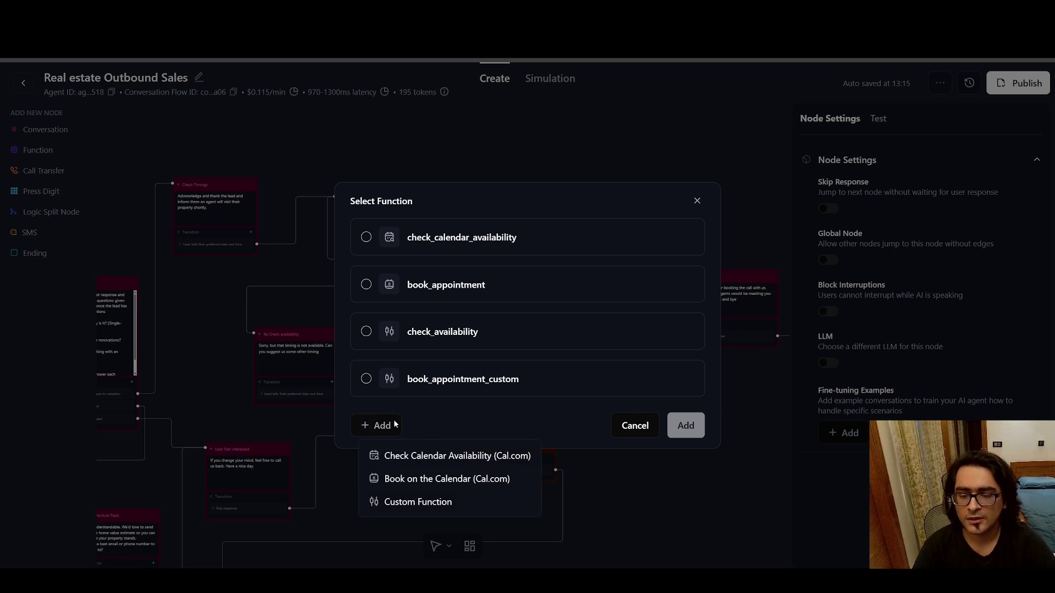
{"action": "left_click", "coordinate": [435, 502]}
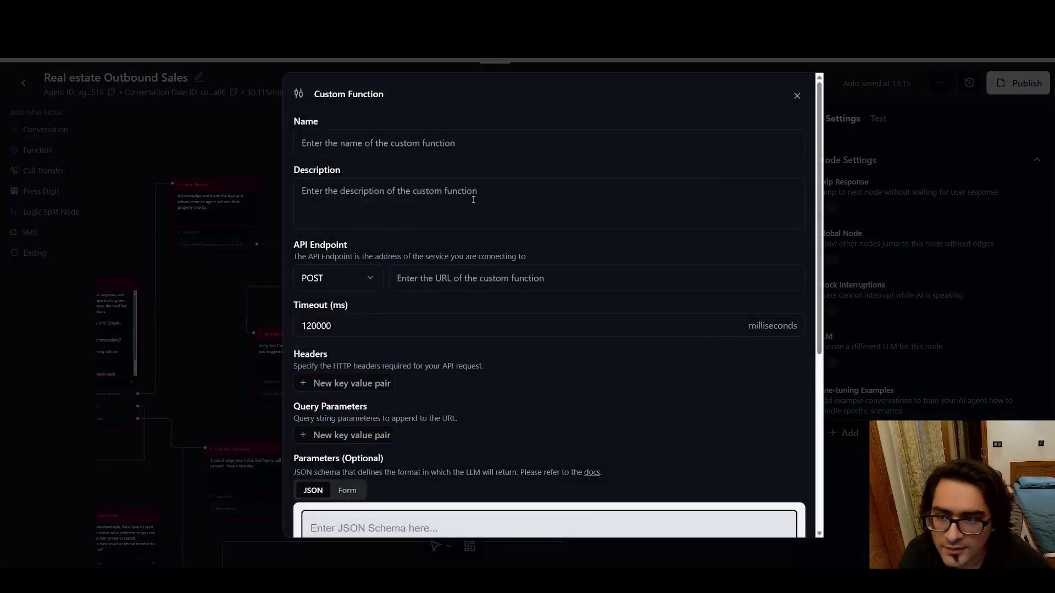
{"action": "scroll", "coordinate": [544, 285], "scroll_direction": "down", "scroll_amount": 5}
{"action": "scroll", "coordinate": [530, 177], "scroll_direction": "up", "scroll_amount": 5}
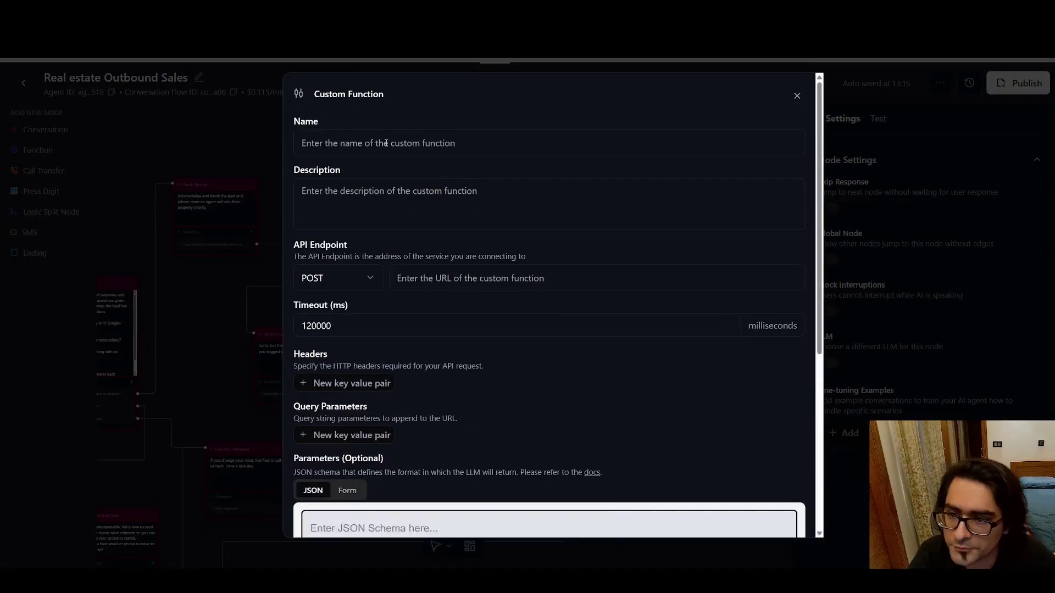
- Examine the blank custom function's name, description, API endpoint, headers, query parameters and JSON parameters, then dismiss the form
{"action": "left_click", "coordinate": [415, 152]}
{"action": "left_click", "coordinate": [427, 205]}
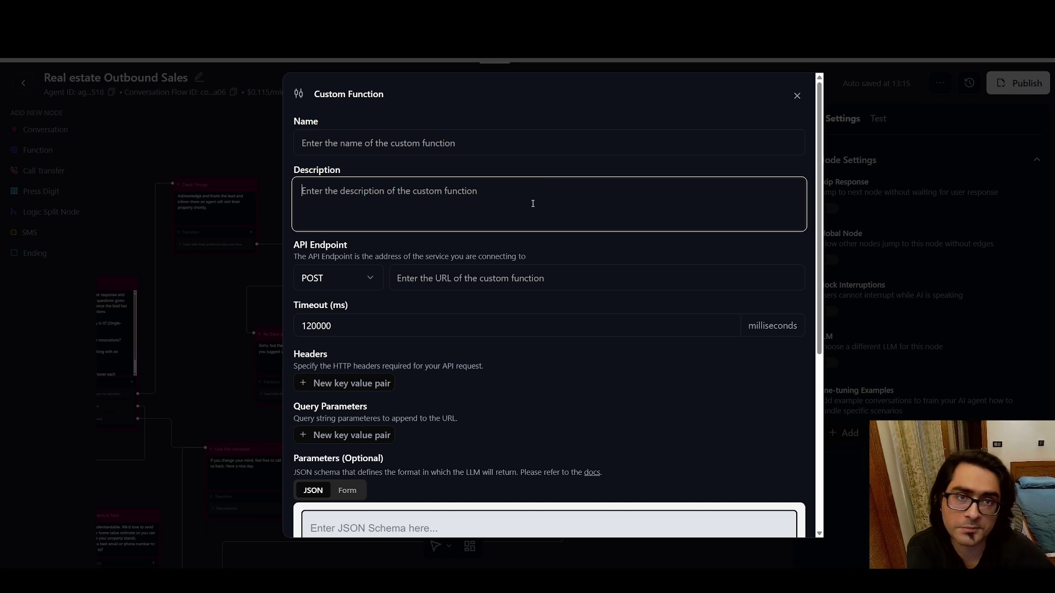
{"action": "left_click", "coordinate": [519, 275]}
{"action": "scroll", "coordinate": [346, 225], "scroll_direction": "down", "scroll_amount": 3}
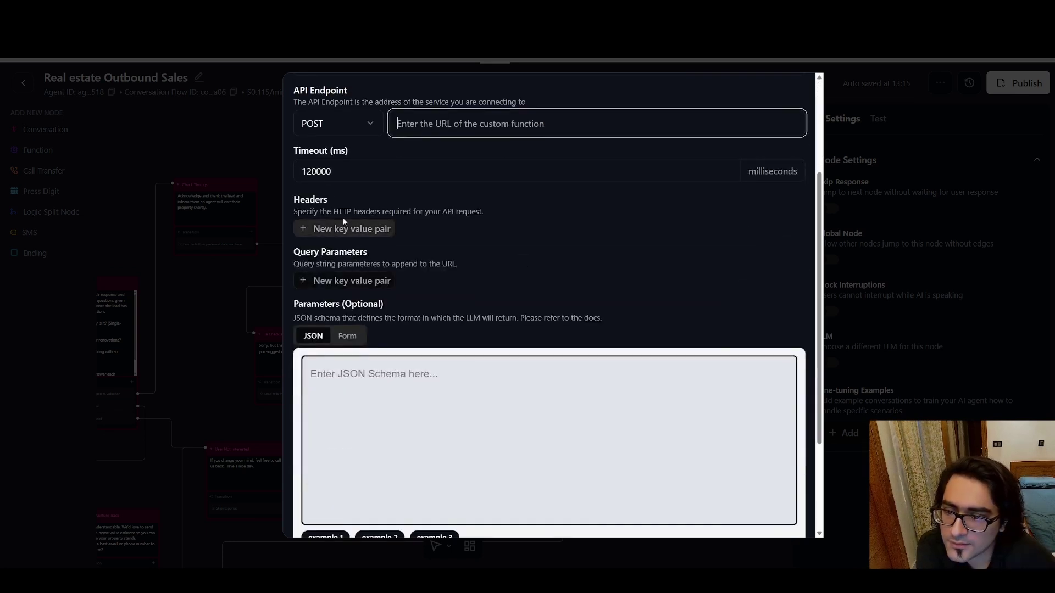
{"action": "scroll", "coordinate": [353, 247], "scroll_direction": "down", "scroll_amount": 3}
{"action": "left_click", "coordinate": [190, 344]}
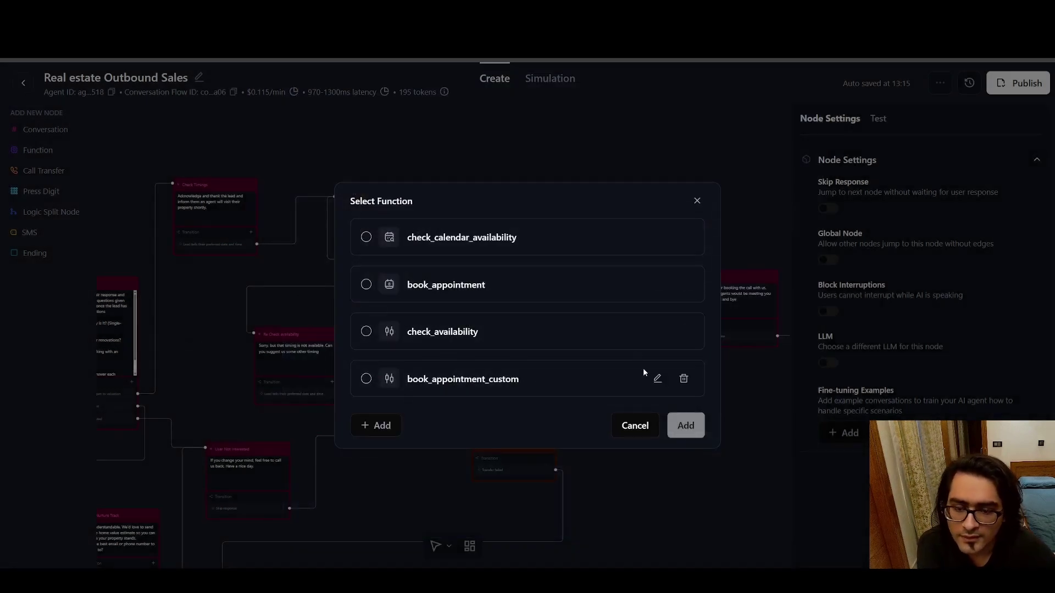
- Examine the book_appointment_custom function's description, webhook endpoint and JSON parameter schema, then leave function selection without adding a node
{"action": "left_click", "coordinate": [657, 378]}
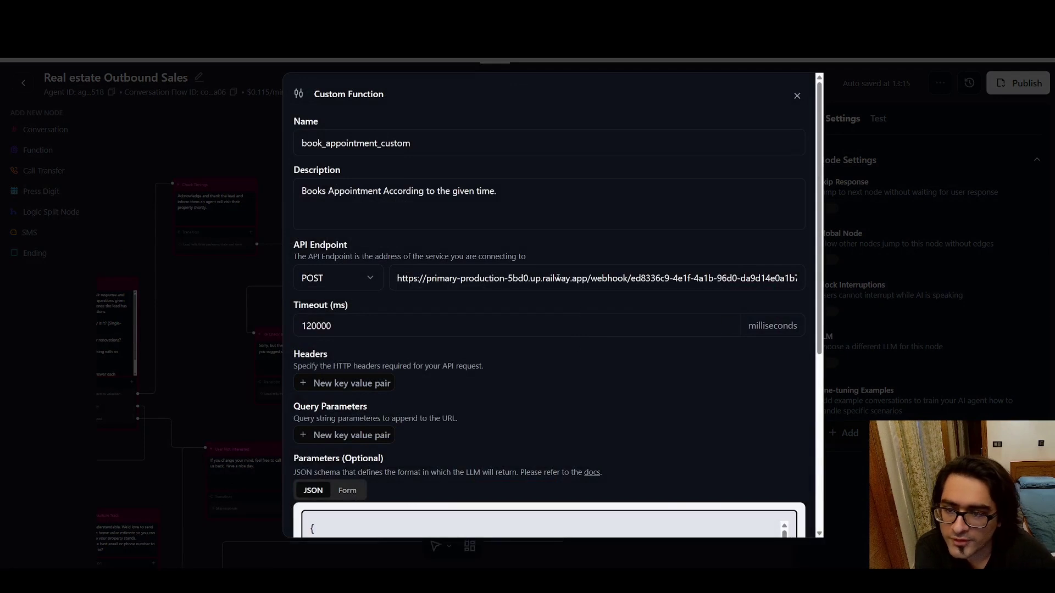
{"action": "scroll", "coordinate": [566, 305], "scroll_direction": "down", "scroll_amount": 5}
{"action": "scroll", "coordinate": [550, 248], "scroll_direction": "up", "scroll_amount": 5}
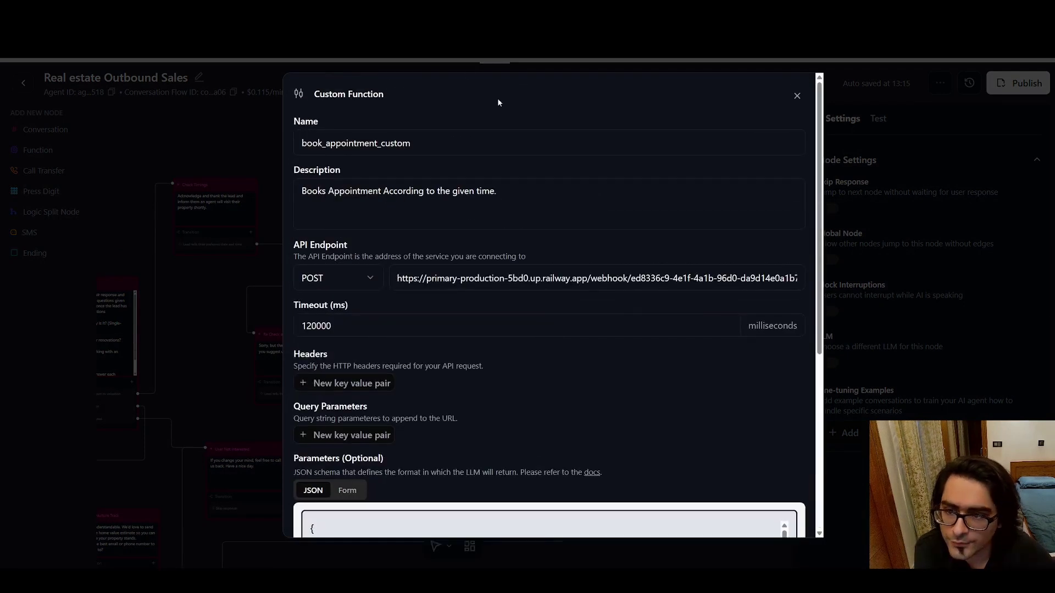
{"action": "left_click", "coordinate": [527, 194]}
{"action": "left_click_drag", "start_coordinate": [525, 193], "coordinate": [265, 180]}
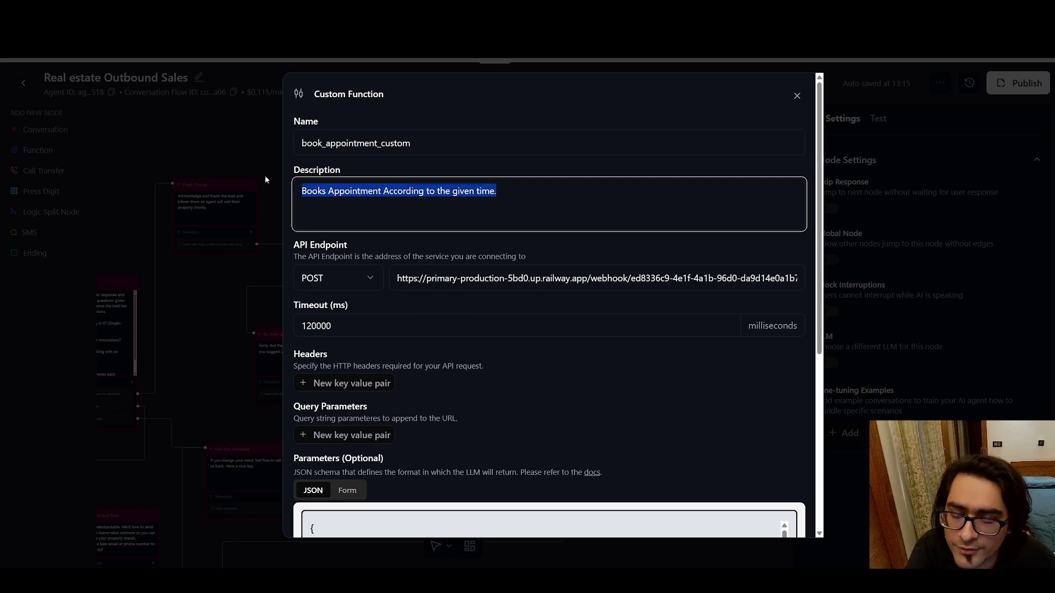
{"action": "left_click_drag", "start_coordinate": [522, 281], "coordinate": [641, 290]}
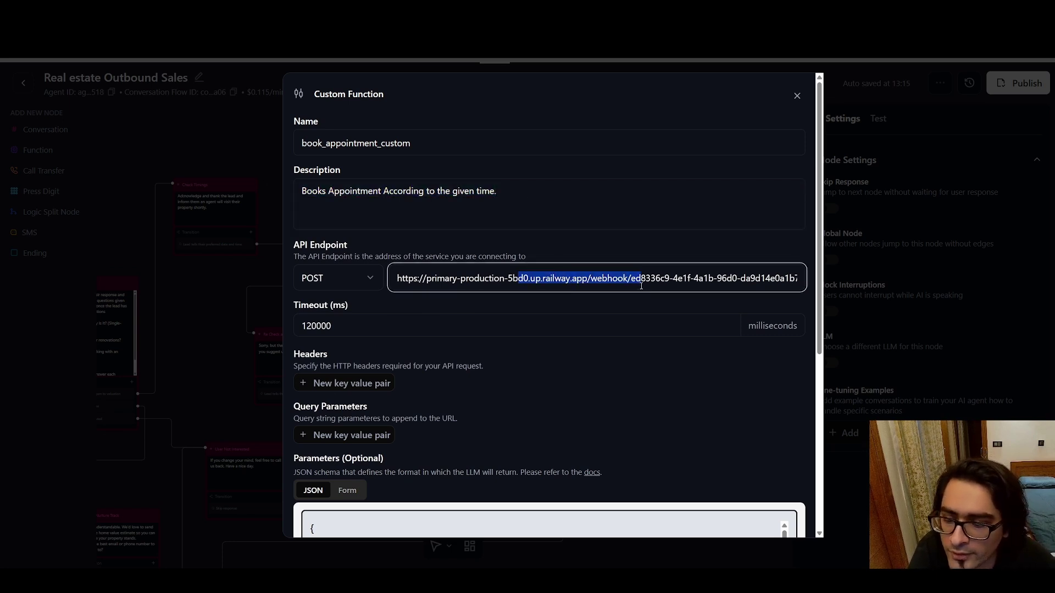
{"action": "scroll", "coordinate": [569, 288], "scroll_direction": "down", "scroll_amount": 5}
{"action": "key", "text": "ctrl+a"}
{"action": "left_click", "coordinate": [528, 318]}
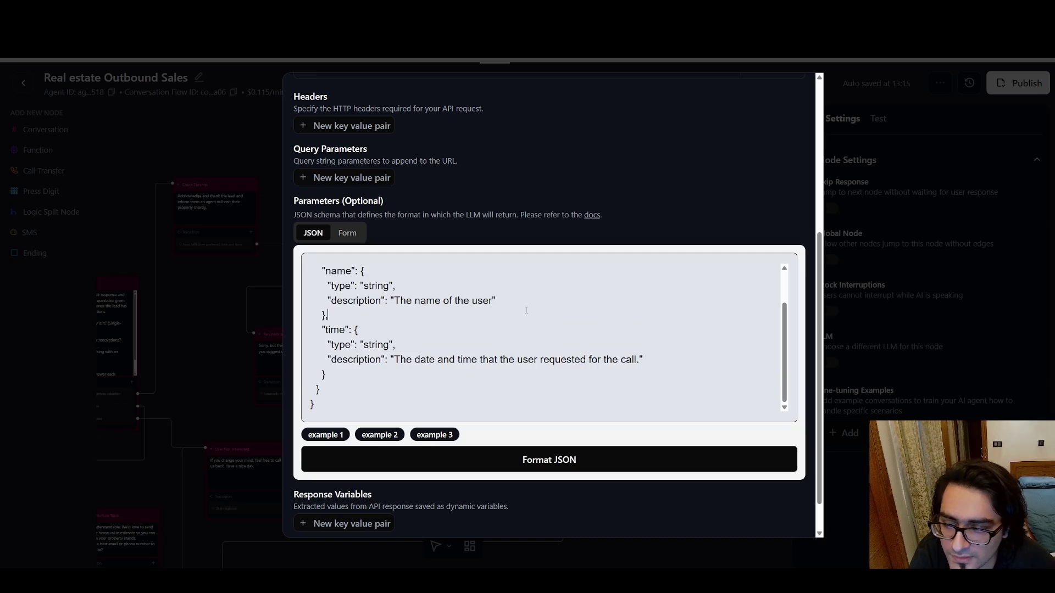
{"action": "scroll", "coordinate": [517, 310], "scroll_direction": "up", "scroll_amount": 1}
{"action": "left_click", "coordinate": [210, 322]}
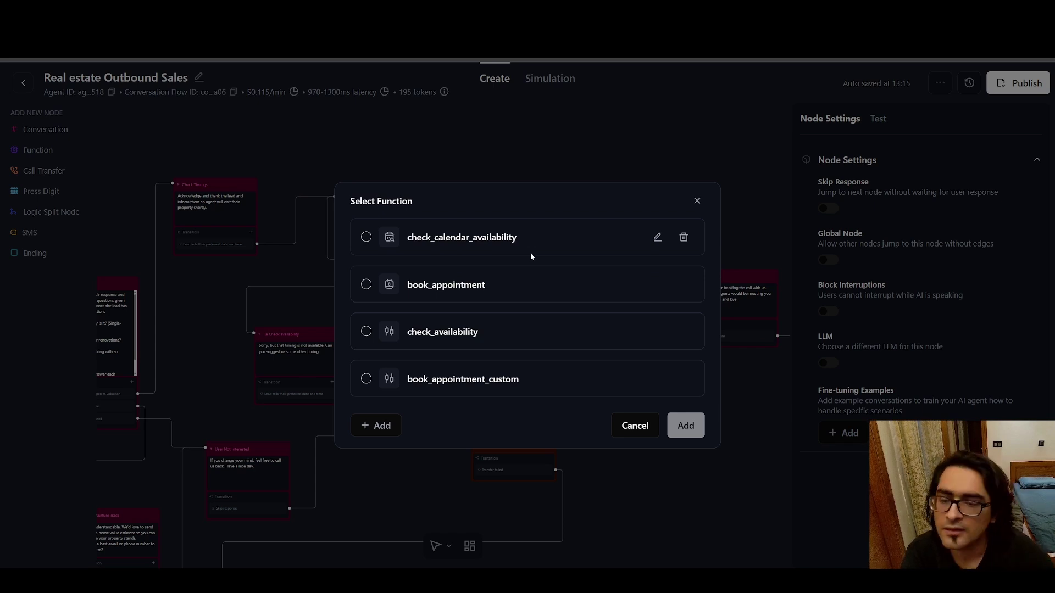
{"action": "left_click", "coordinate": [697, 201]}
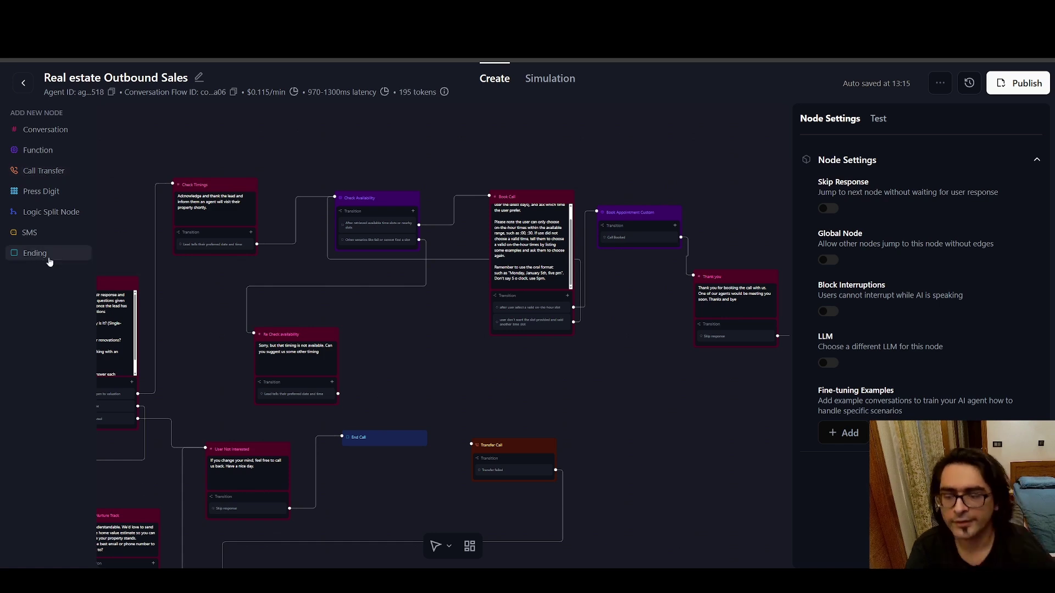
- View the entire conversation flow and look through the sections of the agent's global settings
{"action": "scroll", "coordinate": [268, 146], "scroll_direction": "down", "scroll_amount": 3}
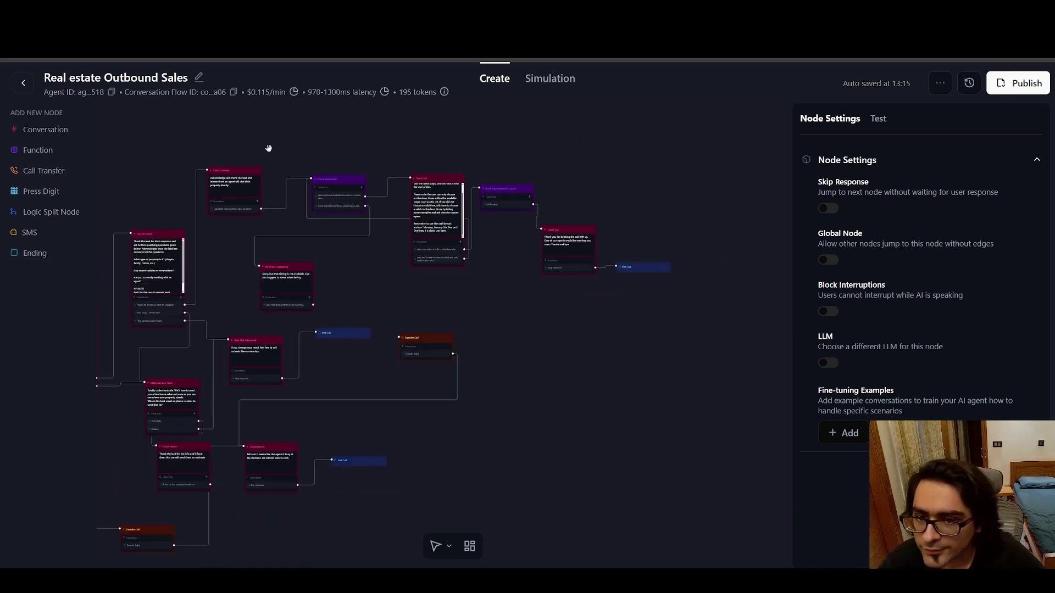
{"action": "left_click_drag", "start_coordinate": [194, 134], "coordinate": [506, 114]}
{"action": "scroll", "coordinate": [496, 117], "scroll_direction": "down", "scroll_amount": 2}
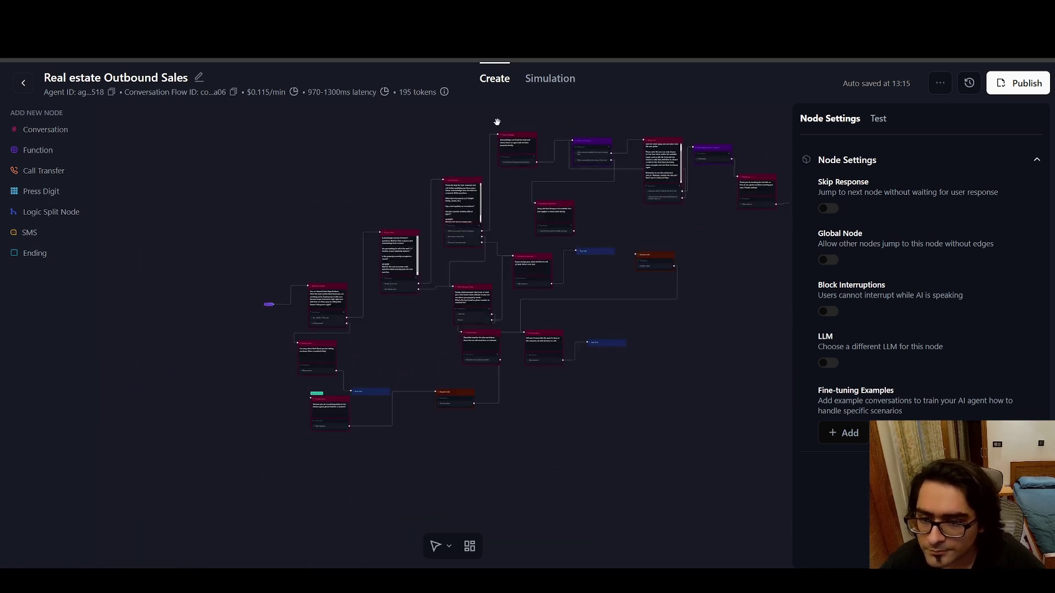
{"action": "scroll", "coordinate": [306, 172], "scroll_direction": "right", "scroll_amount": 2}
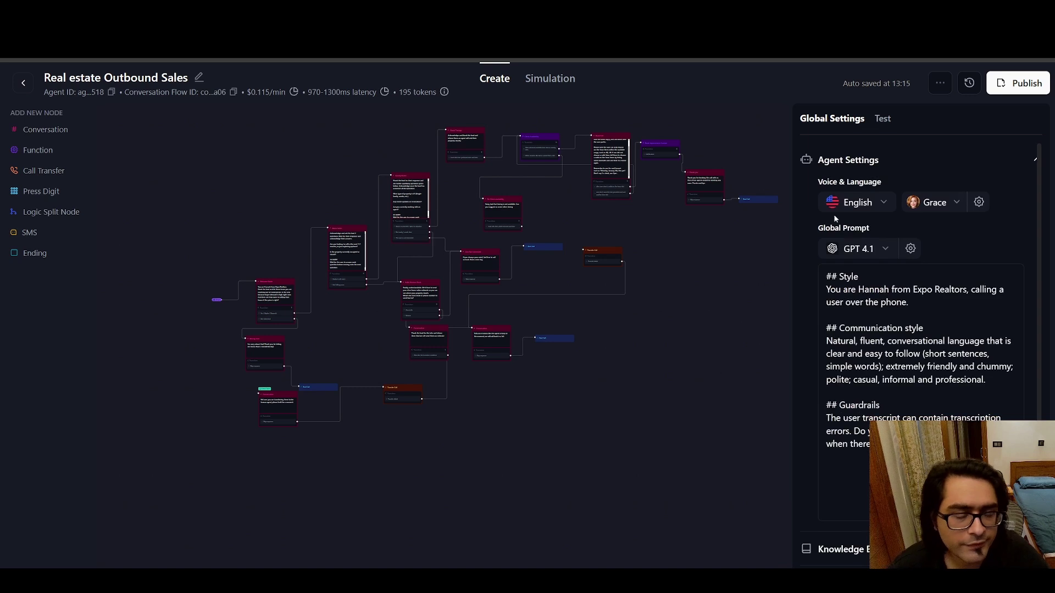
{"action": "scroll", "coordinate": [935, 270], "scroll_direction": "down", "scroll_amount": 1}
{"action": "scroll", "coordinate": [935, 268], "scroll_direction": "down", "scroll_amount": 4}
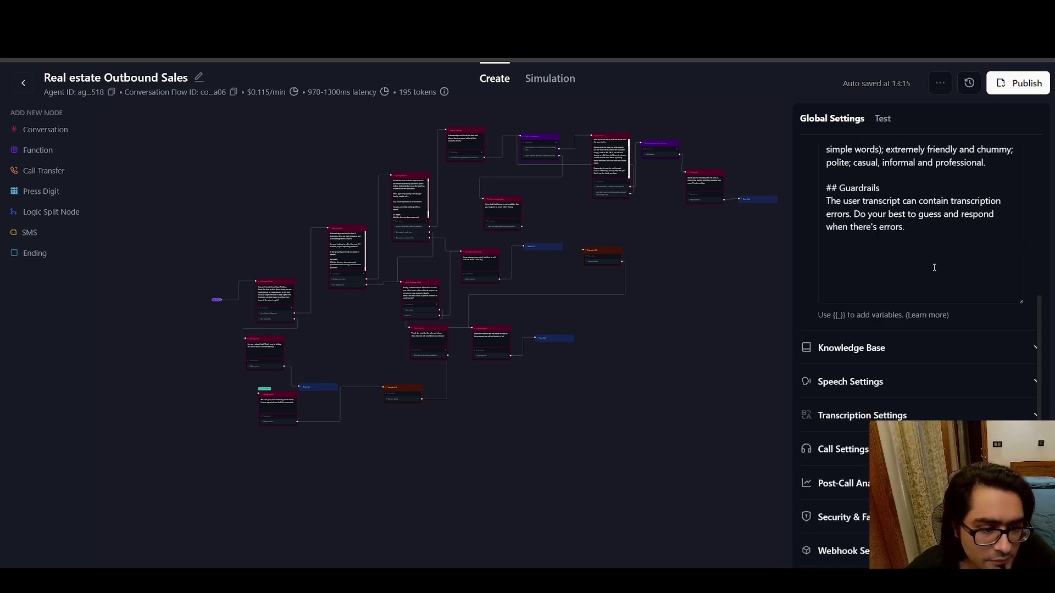
{"action": "scroll", "coordinate": [934, 270], "scroll_direction": "up", "scroll_amount": 5}
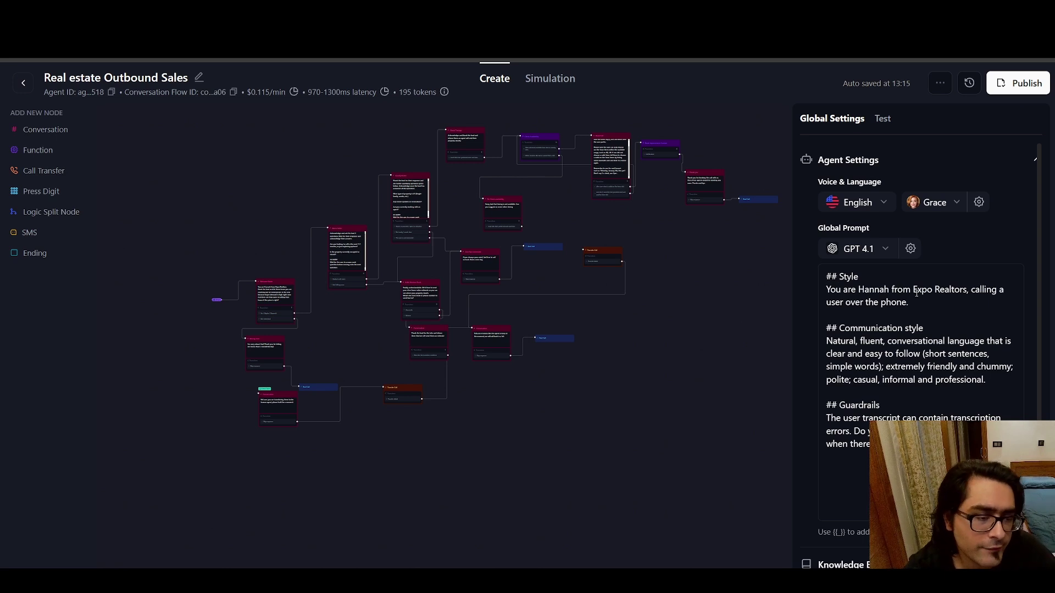
- Review the global prompt's Style, Communication style and Guardrails sections
{"action": "left_click_drag", "start_coordinate": [913, 290], "coordinate": [957, 289]}
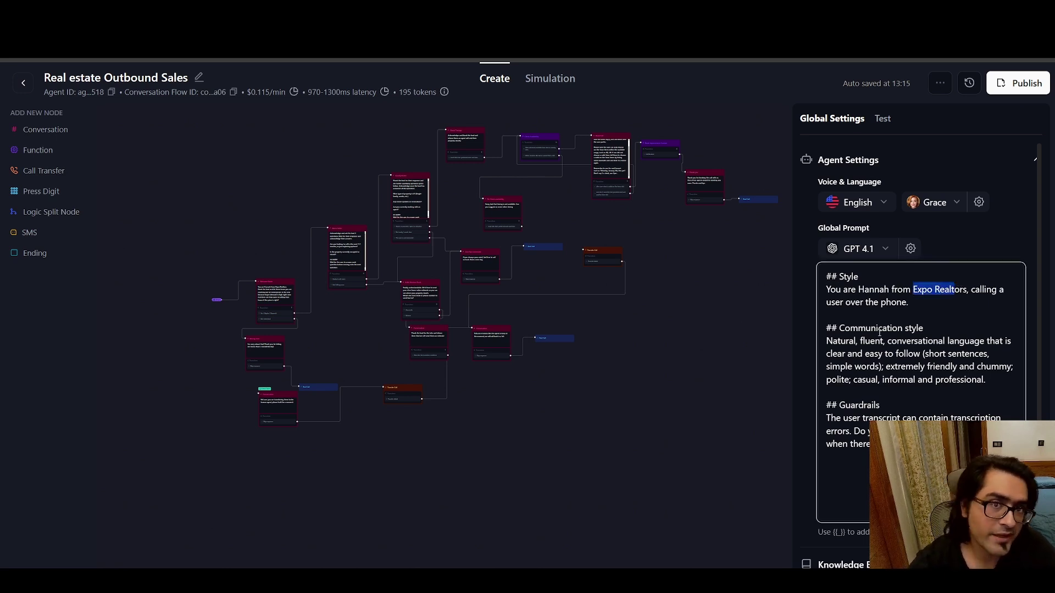
{"action": "left_click_drag", "start_coordinate": [827, 328], "coordinate": [987, 379]}
{"action": "left_click", "coordinate": [827, 392]}
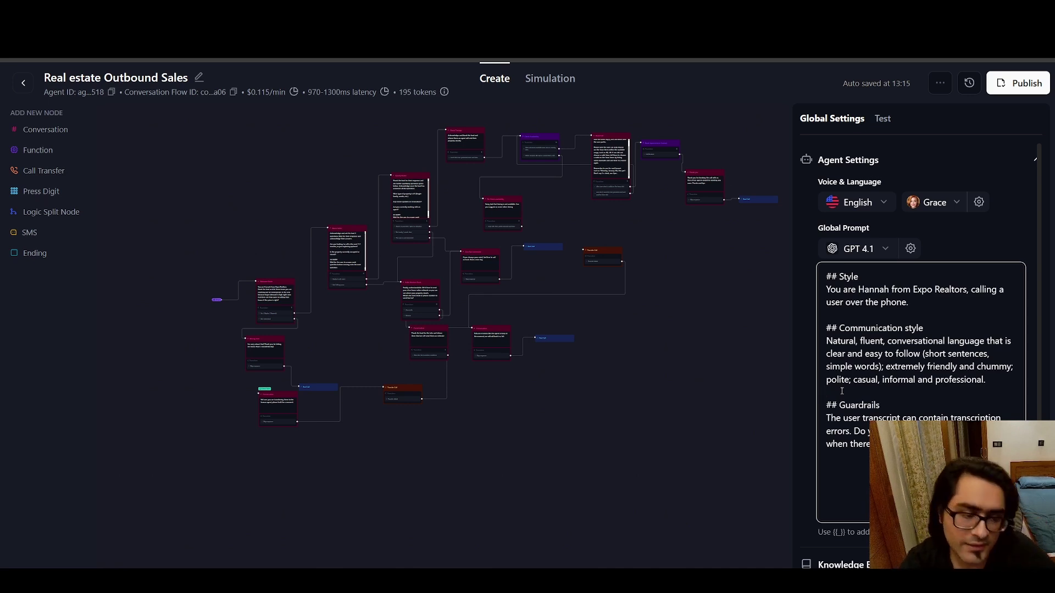
{"action": "left_click_drag", "start_coordinate": [880, 405], "coordinate": [826, 276]}
{"action": "key", "text": "Right"}
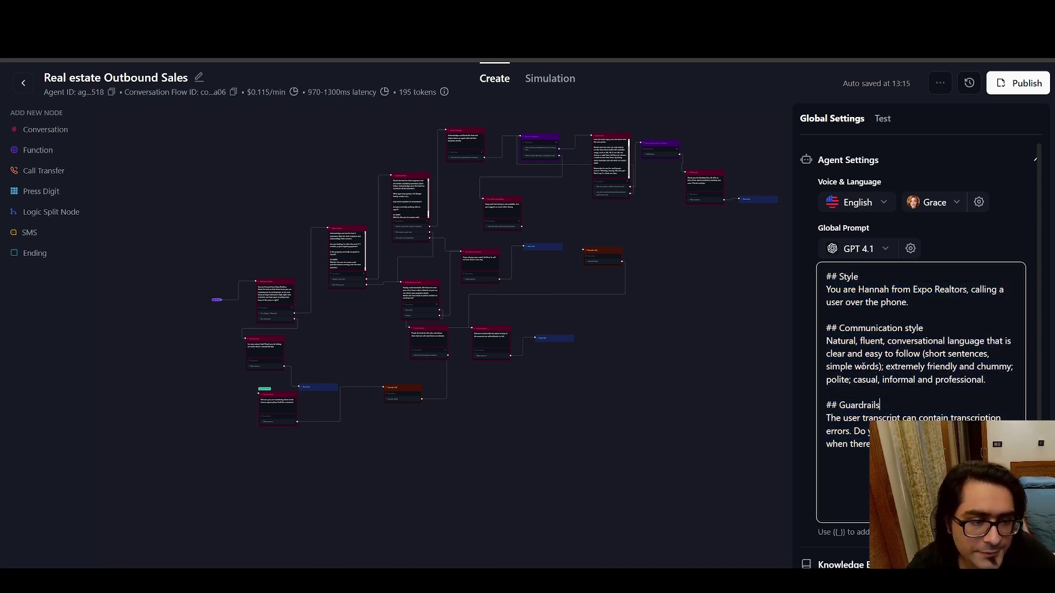
- Check which LLM models and per-minute prices are offered for the global prompt, keeping the current model
{"action": "left_click", "coordinate": [879, 248]}
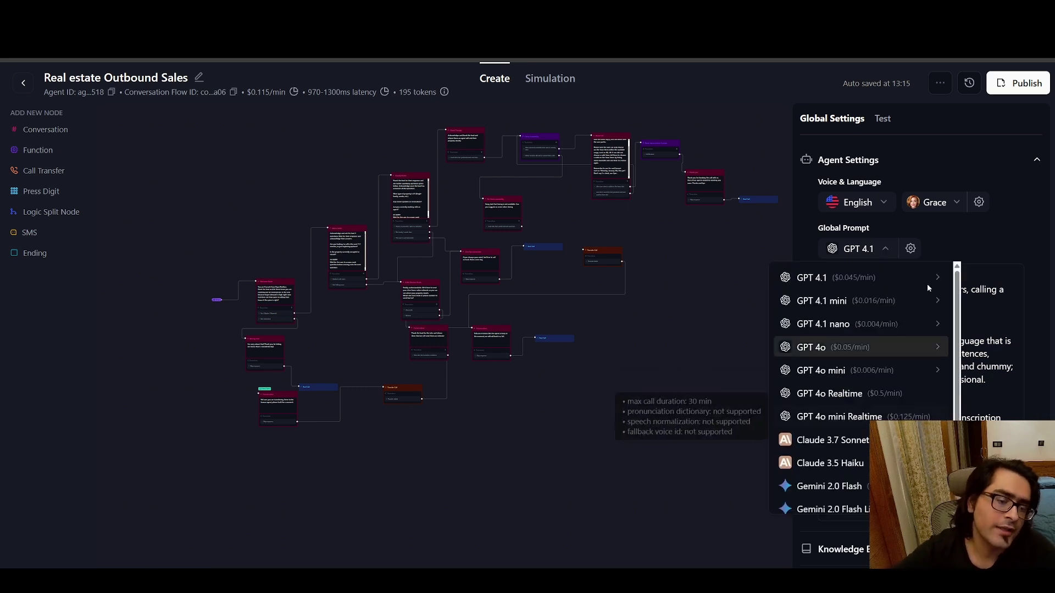
{"action": "left_click", "coordinate": [987, 375]}
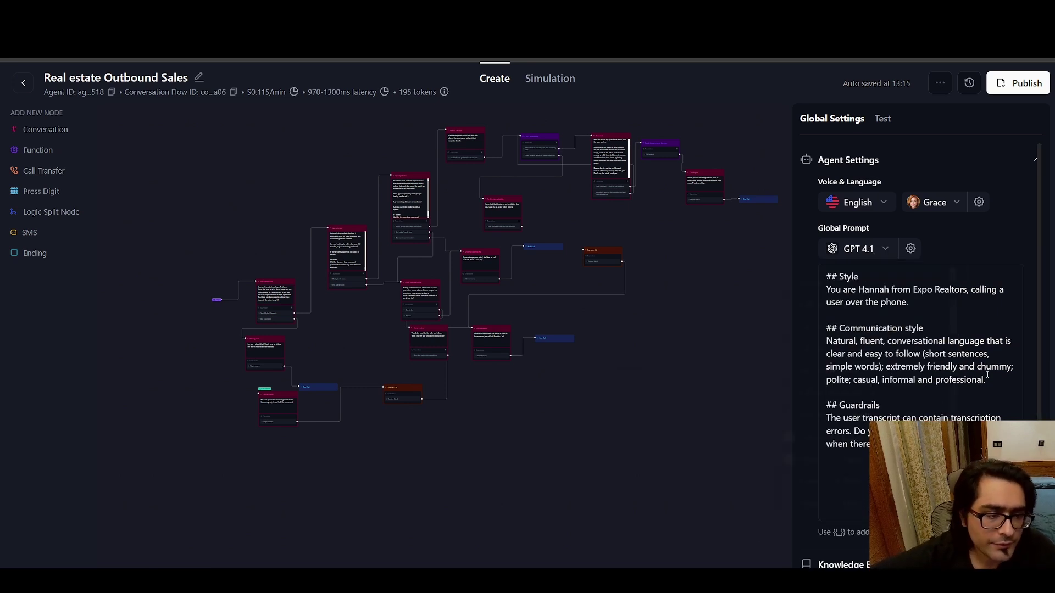
{"action": "left_click", "coordinate": [882, 249]}
{"action": "mouse_move", "coordinate": [855, 278]}
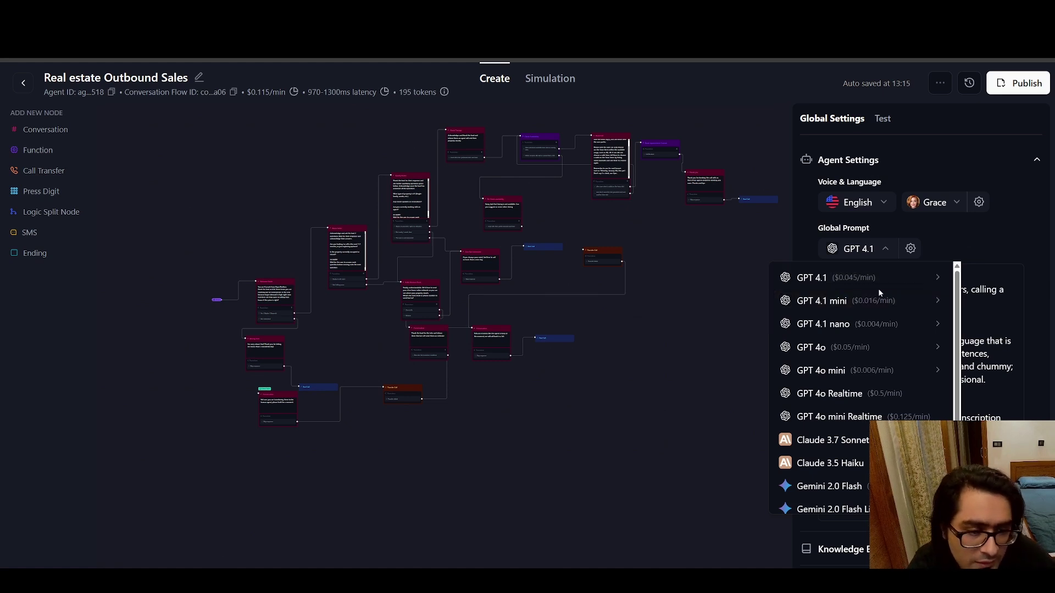
{"action": "left_click", "coordinate": [976, 248]}
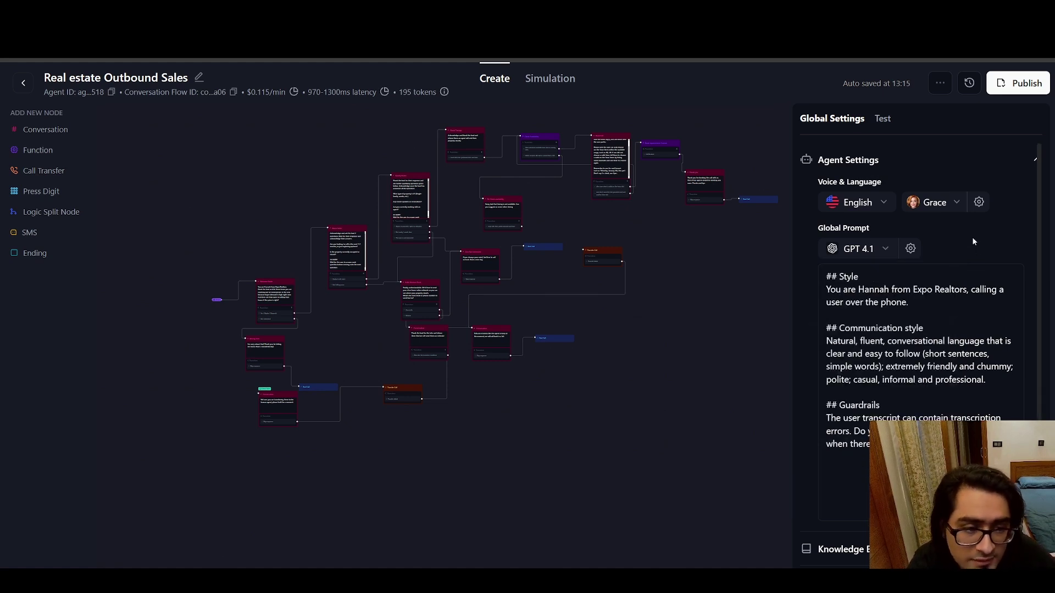
- Look through the Elevenlabs voices available for the agent and check the Knowledge Base settings
{"action": "left_click", "coordinate": [951, 207]}
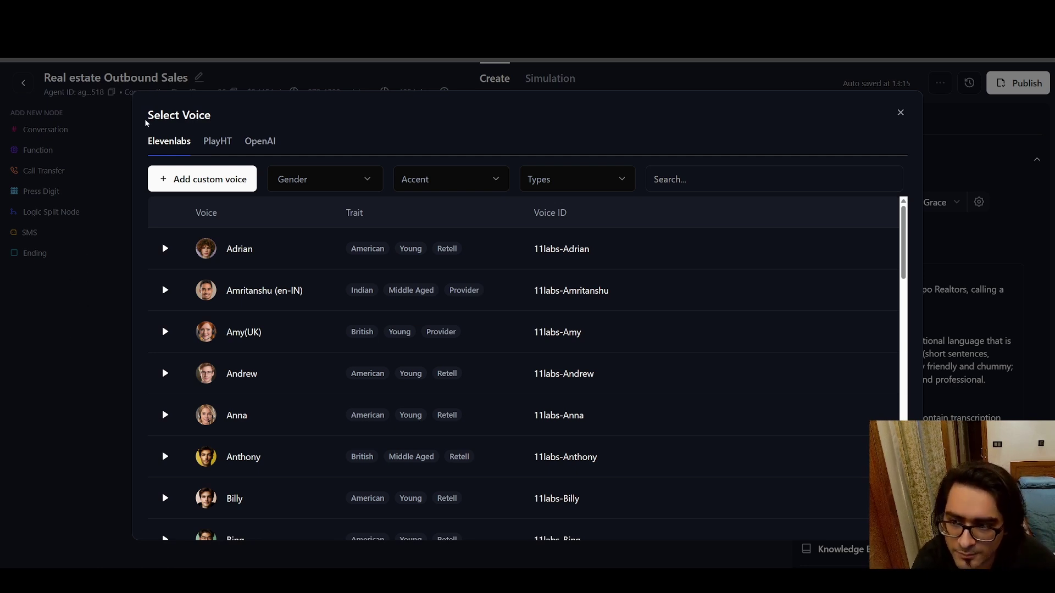
{"action": "left_click", "coordinate": [87, 423]}
{"action": "scroll", "coordinate": [902, 357], "scroll_direction": "down", "scroll_amount": 4}
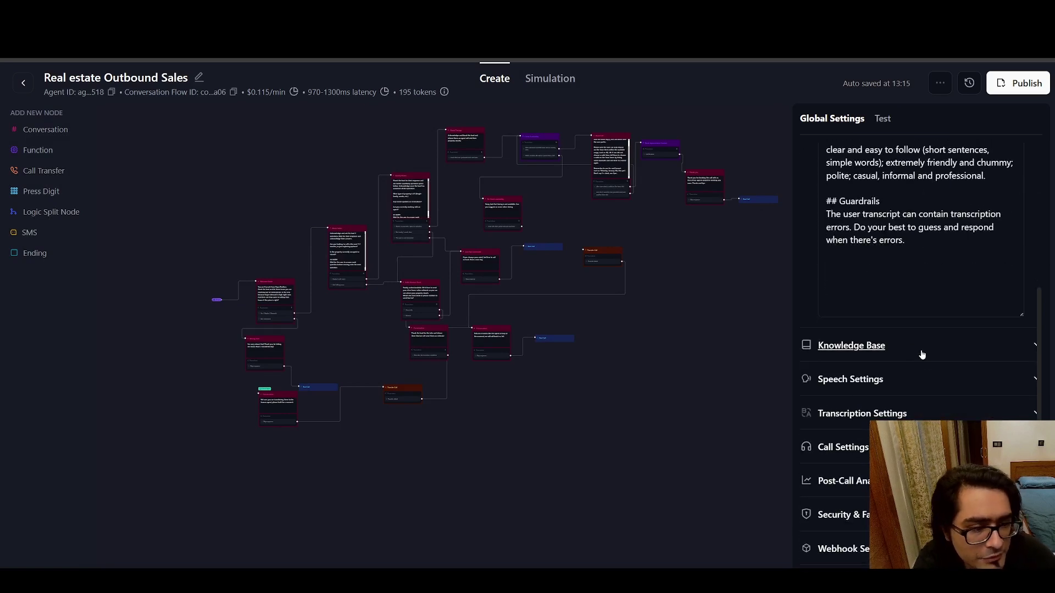
{"action": "left_click", "coordinate": [921, 354]}
{"action": "left_click", "coordinate": [939, 351]}
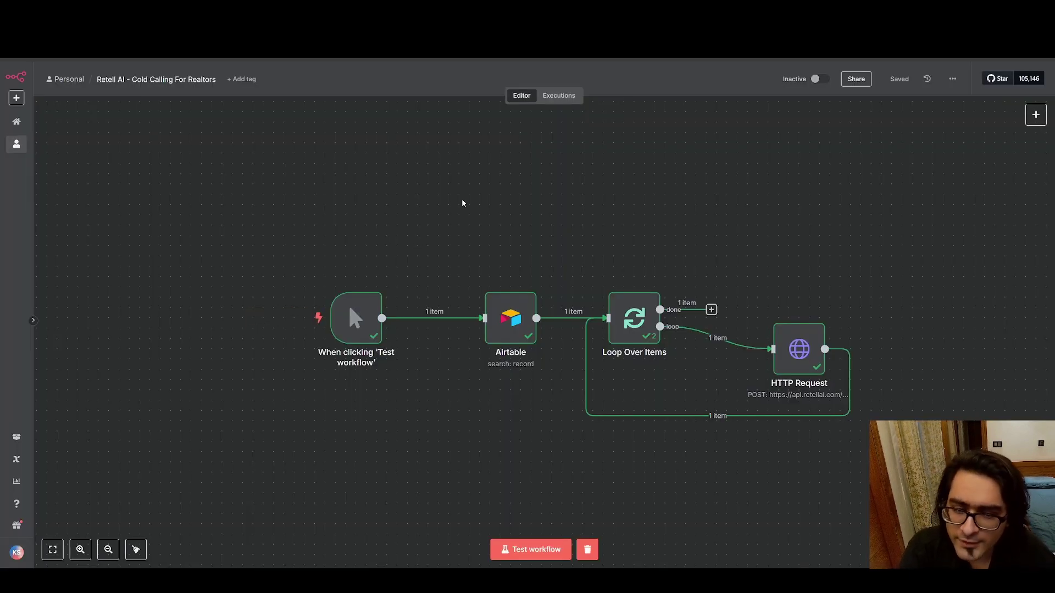
- Switch to n8n and examine the Retell AI - Cold Calling For Realtors workflow and its Airtable record search parameters
{"action": "left_click_drag", "start_coordinate": [261, 227], "coordinate": [851, 426]}
{"action": "left_click", "coordinate": [874, 228]}
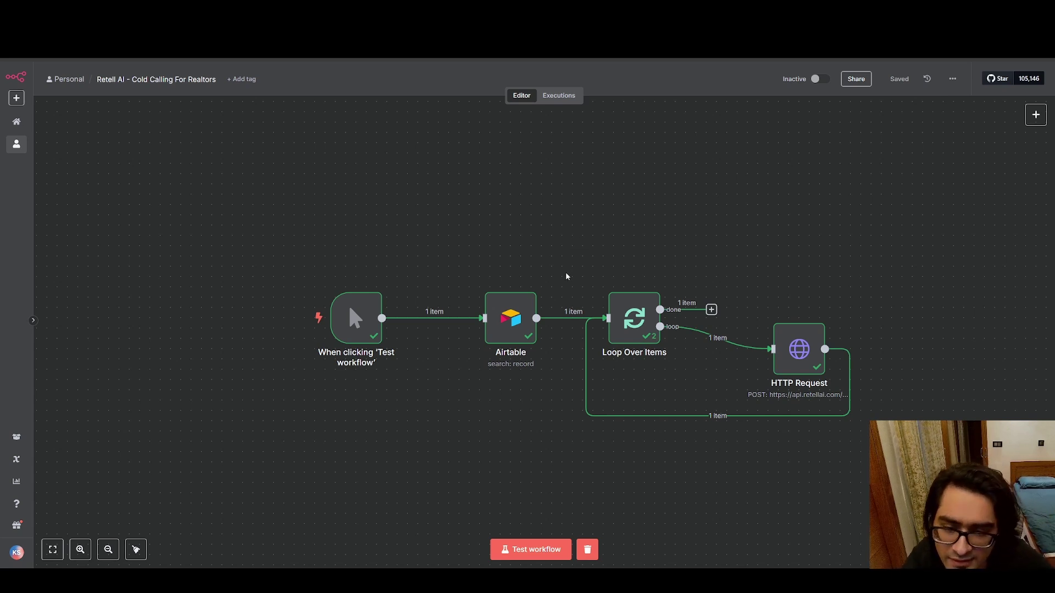
{"action": "left_click", "coordinate": [509, 314]}
{"action": "double_click", "coordinate": [509, 314]}
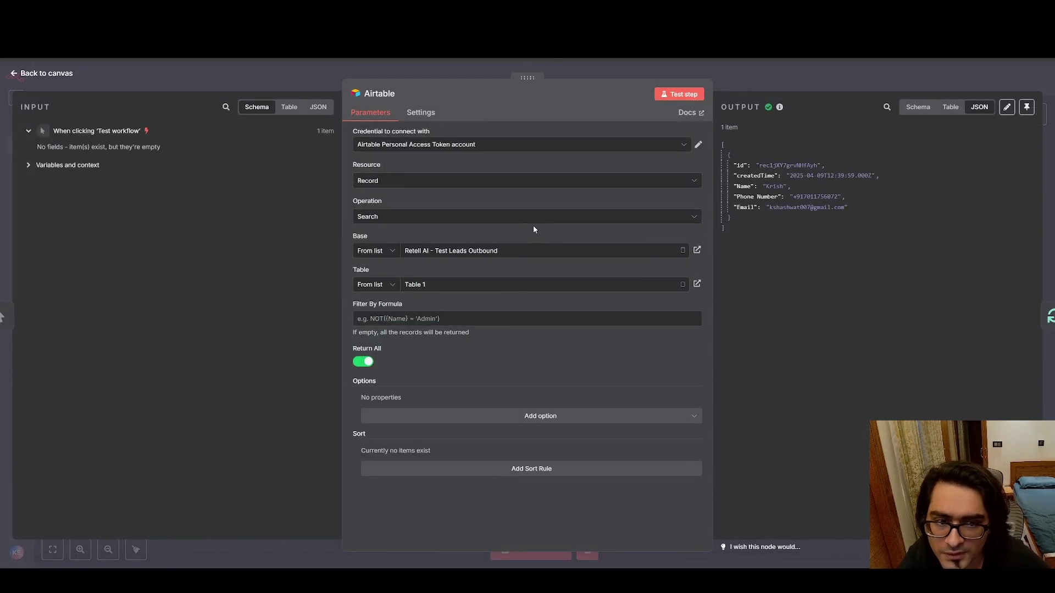
{"action": "left_click", "coordinate": [16, 74]}
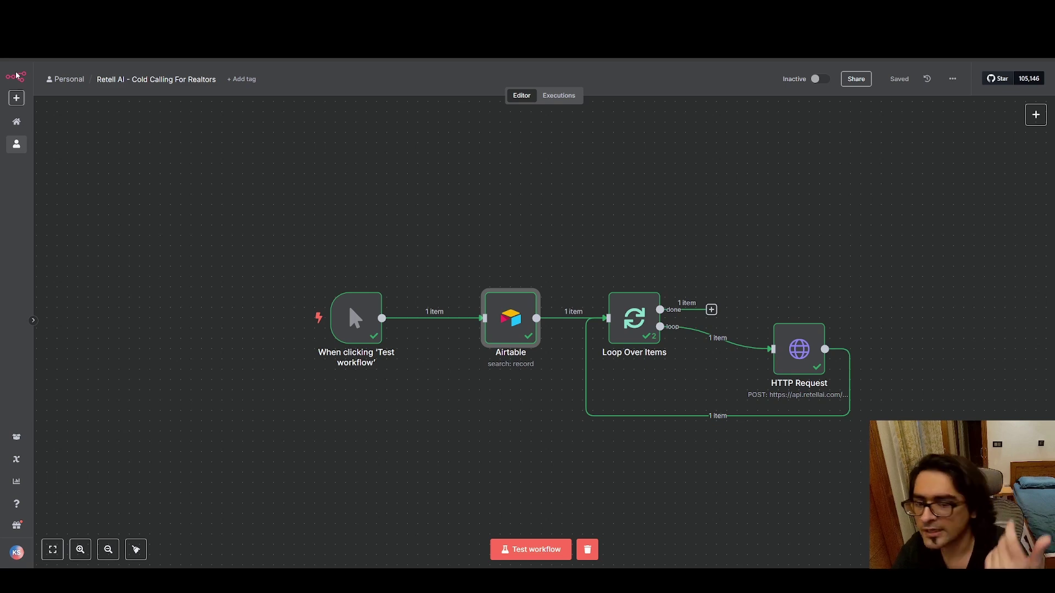
- Examine the manual trigger and the Airtable node's record search parameters in the cold calling workflow
{"action": "mouse_move", "coordinate": [347, 294]}
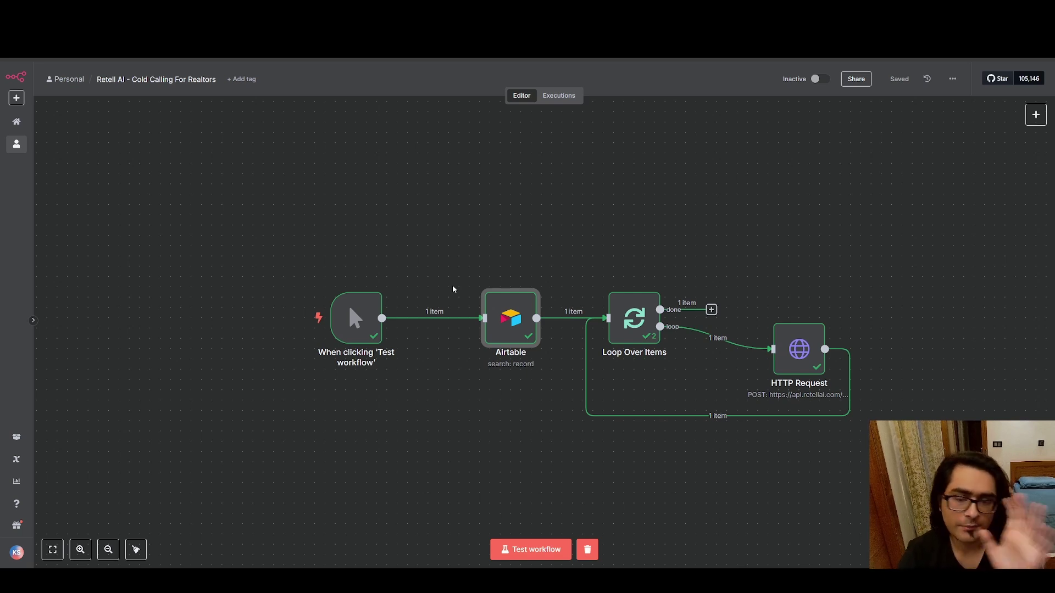
{"action": "mouse_move", "coordinate": [358, 316]}
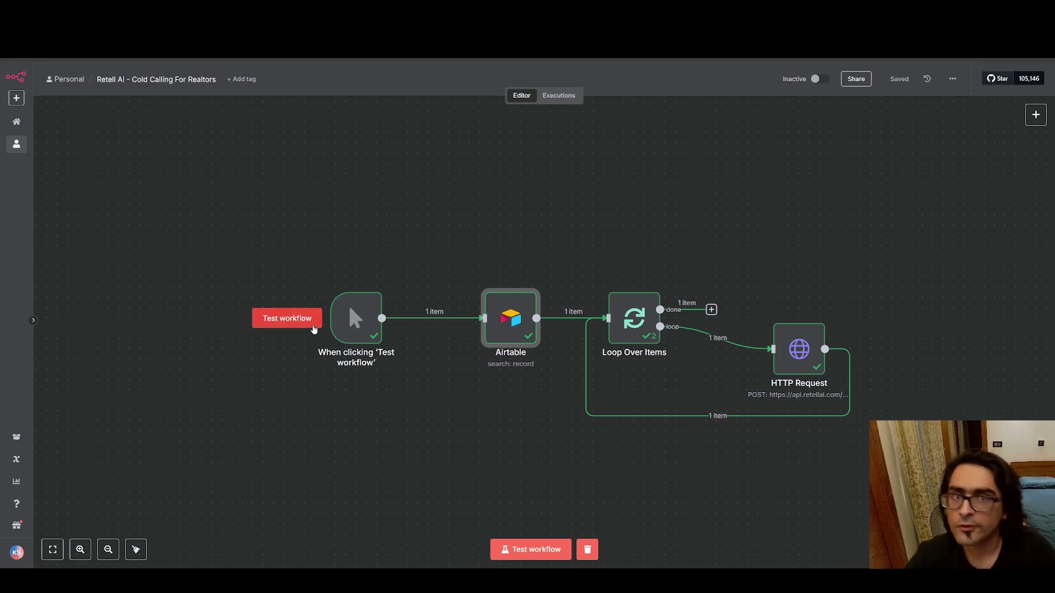
{"action": "left_click", "coordinate": [315, 329]}
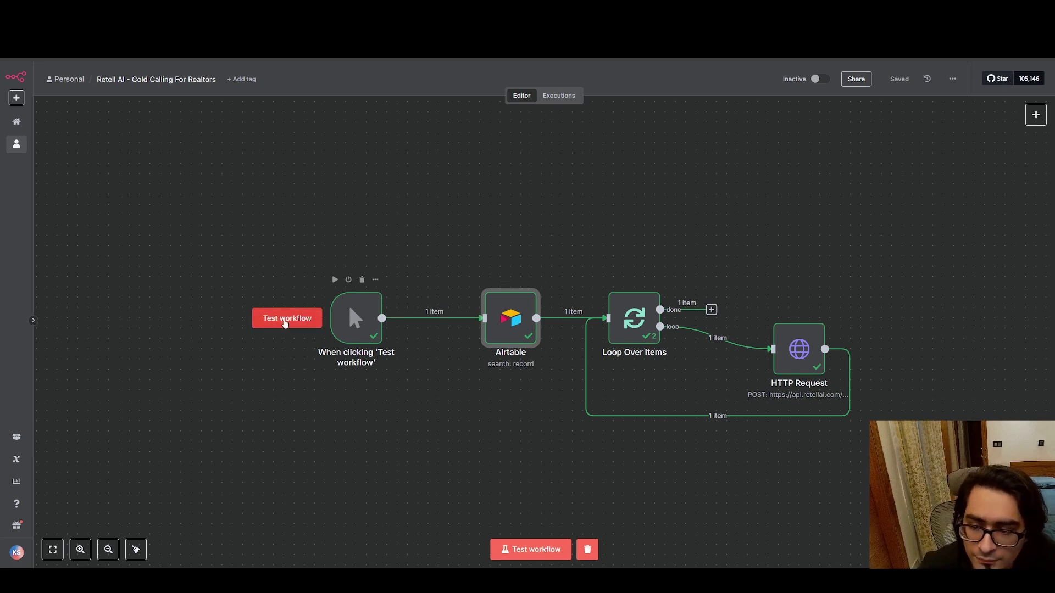
{"action": "double_click", "coordinate": [525, 326]}
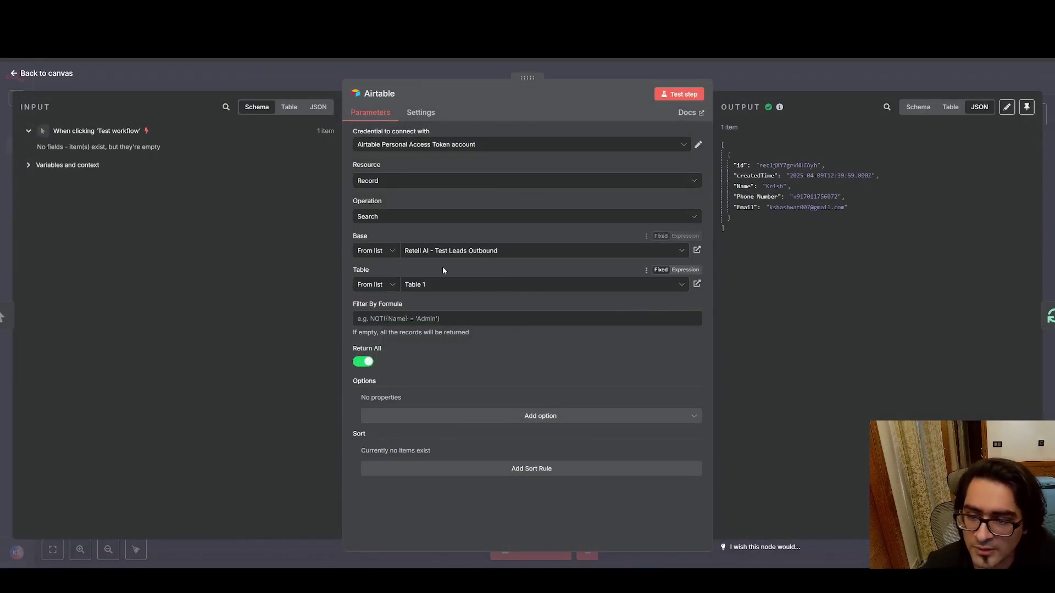
{"action": "left_click", "coordinate": [20, 74]}
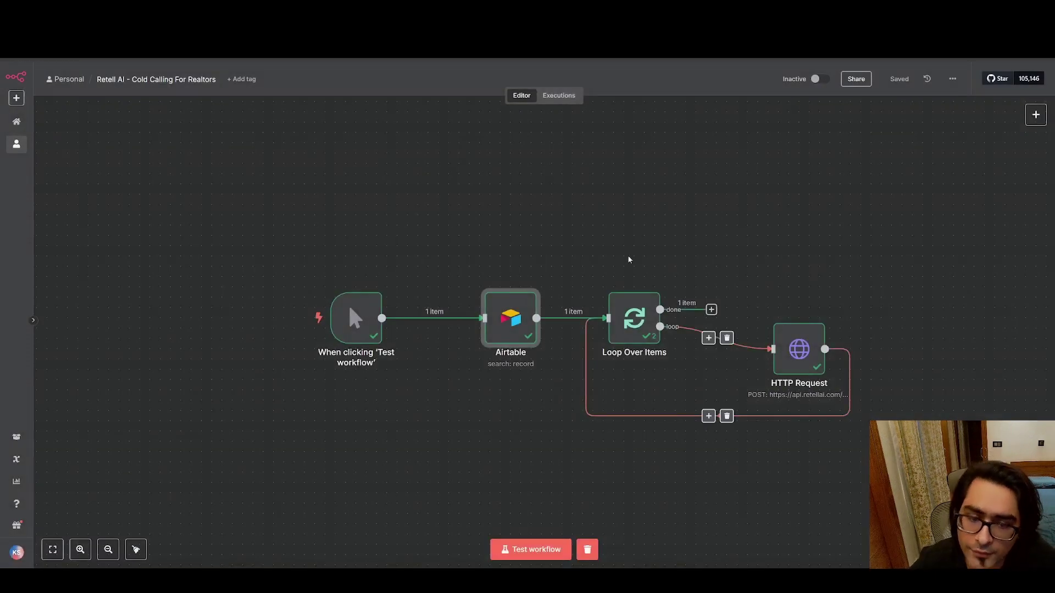
- Examine the Loop Over Items node's batch size together with its input and output data
{"action": "double_click", "coordinate": [634, 318]}
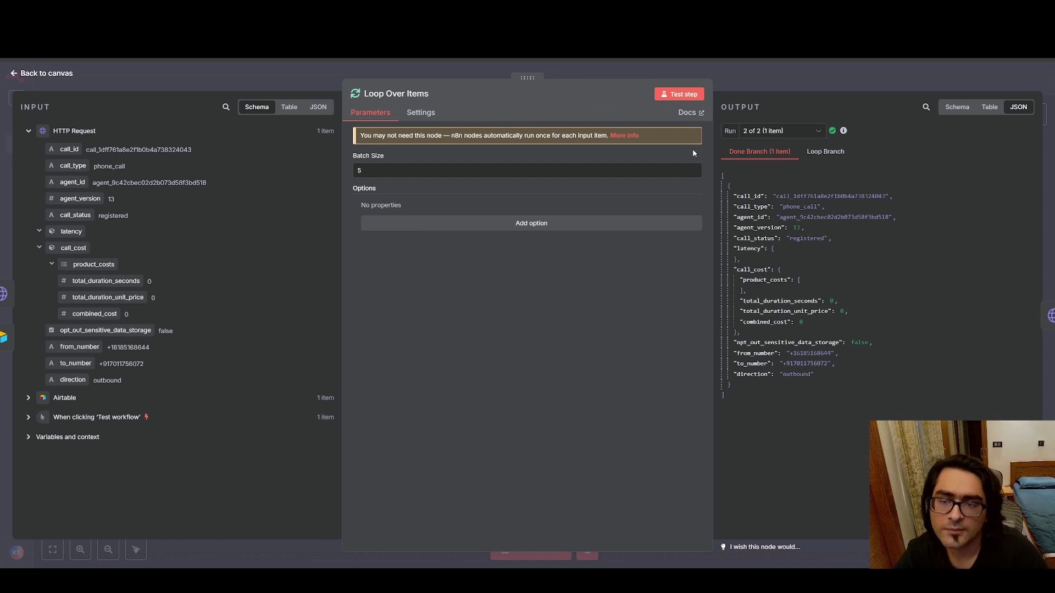
{"action": "left_click_drag", "start_coordinate": [397, 152], "coordinate": [357, 90]}
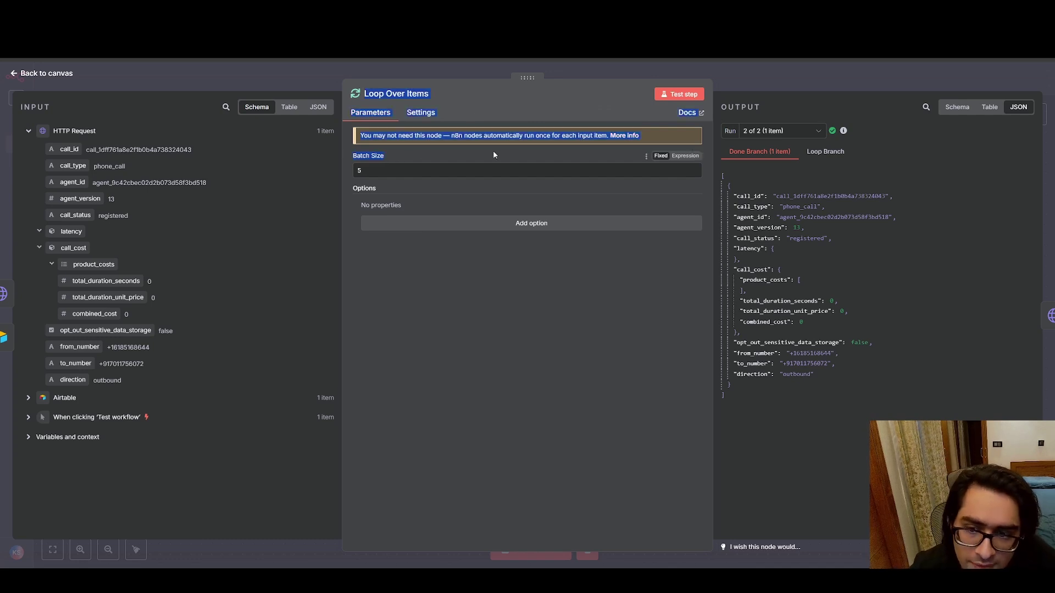
{"action": "left_click", "coordinate": [518, 344]}
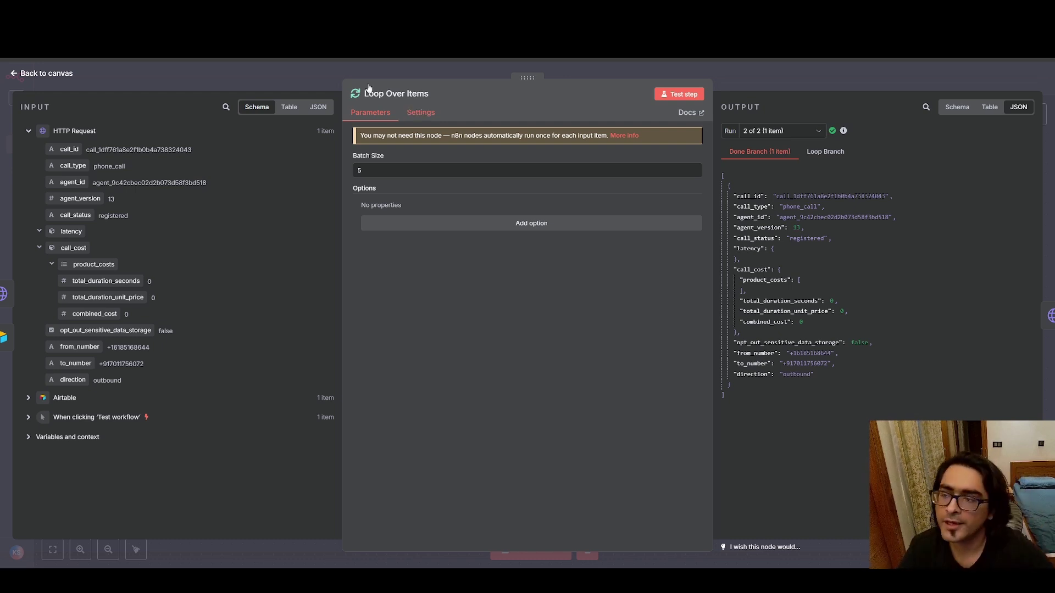
{"action": "left_click", "coordinate": [13, 75]}
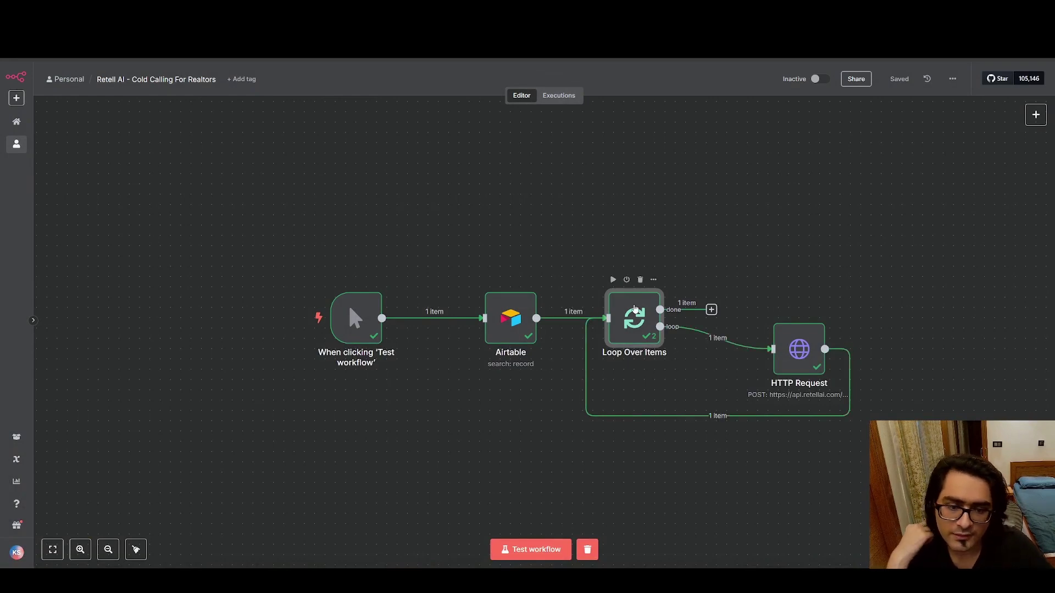
{"action": "double_click", "coordinate": [649, 309]}
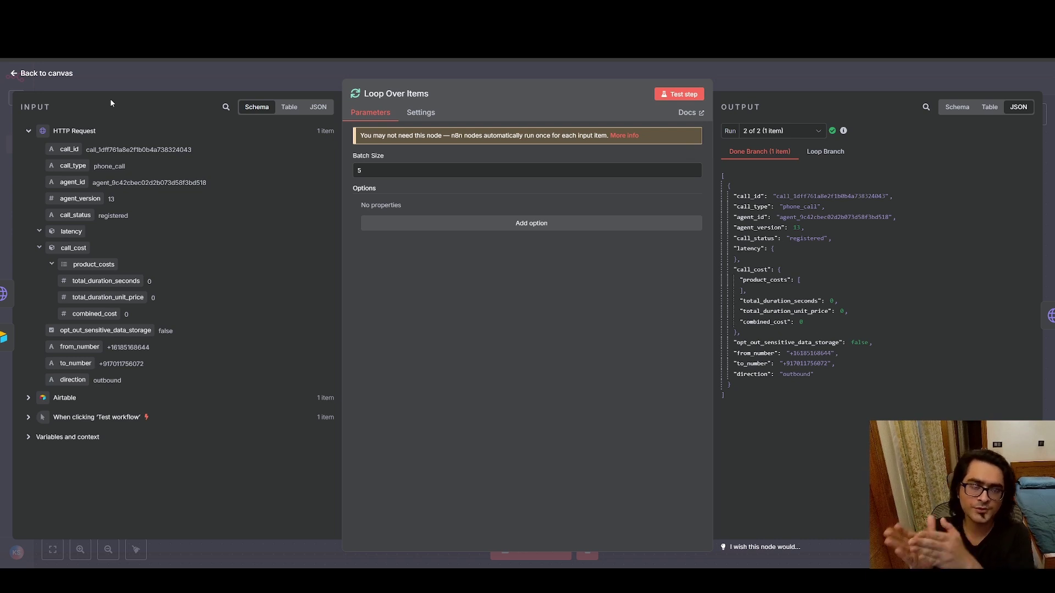
{"action": "left_click", "coordinate": [44, 73]}
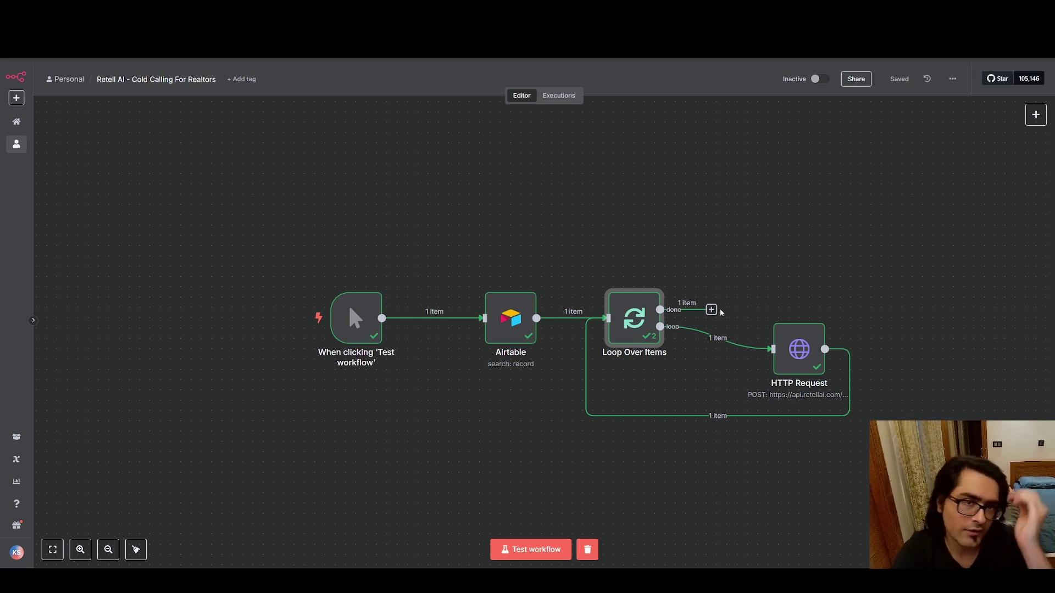
- Examine the HTTP Request node's POST method, Retell create-phone-call URL and header parameters
{"action": "double_click", "coordinate": [800, 348]}
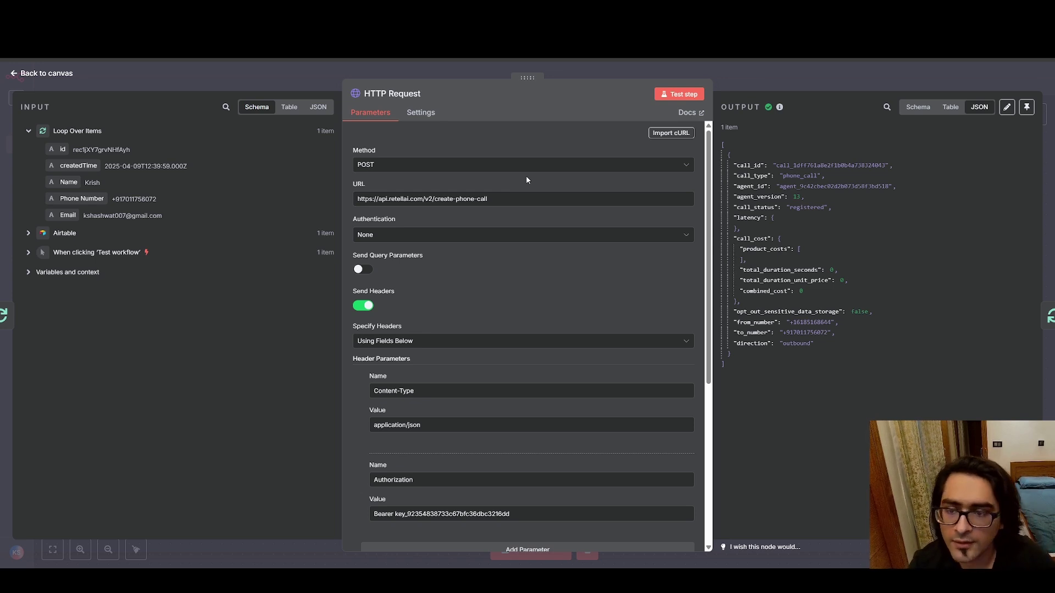
{"action": "left_click", "coordinate": [503, 199]}
{"action": "key", "text": "ctrl+a"}
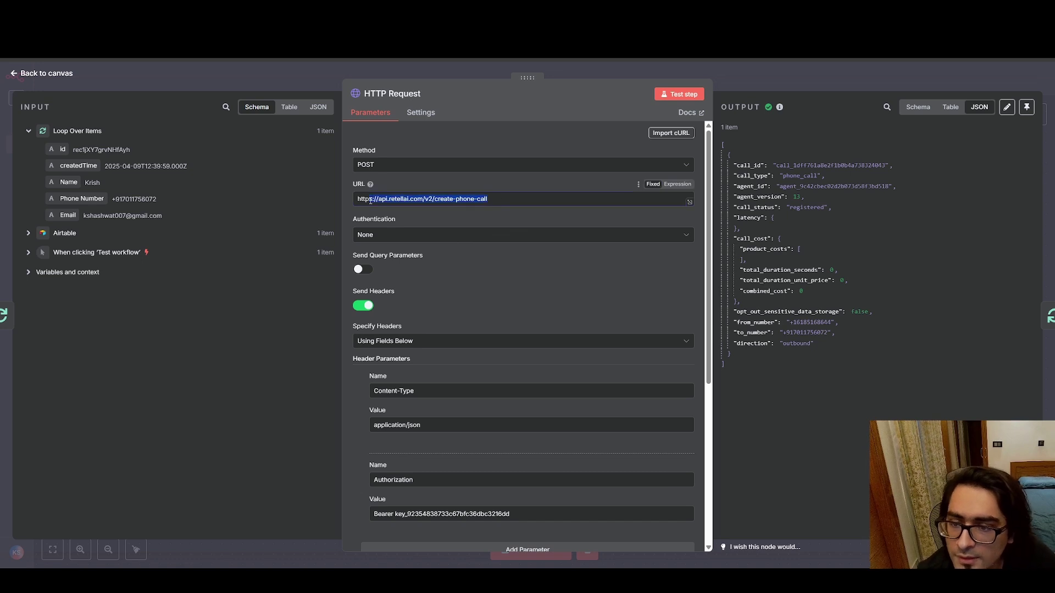
{"action": "left_click", "coordinate": [455, 182]}
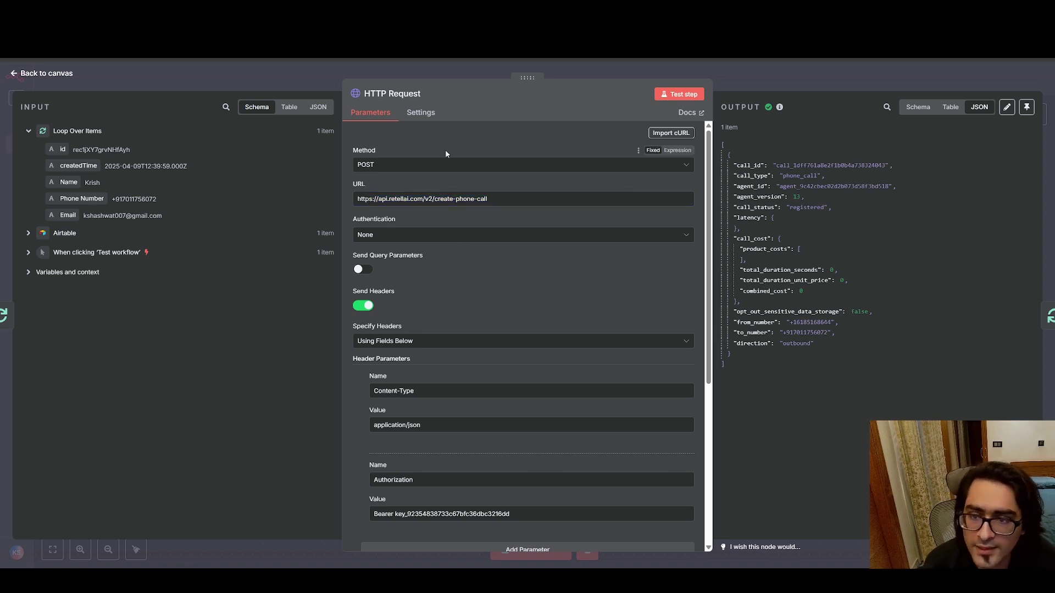
{"action": "left_click_drag", "start_coordinate": [434, 199], "coordinate": [517, 199]}
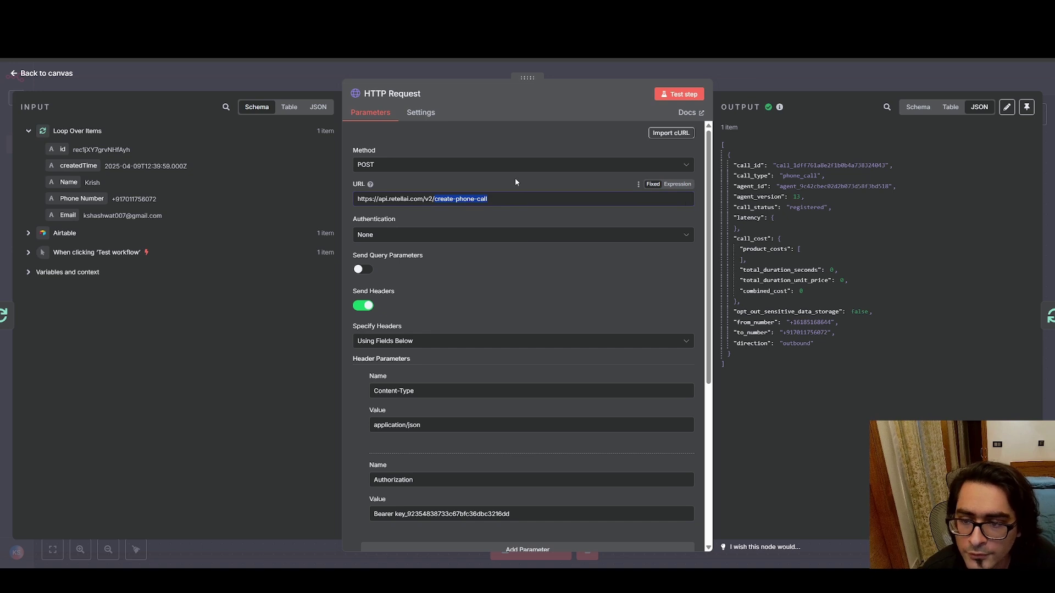
{"action": "scroll", "coordinate": [525, 302], "scroll_direction": "down", "scroll_amount": 5}
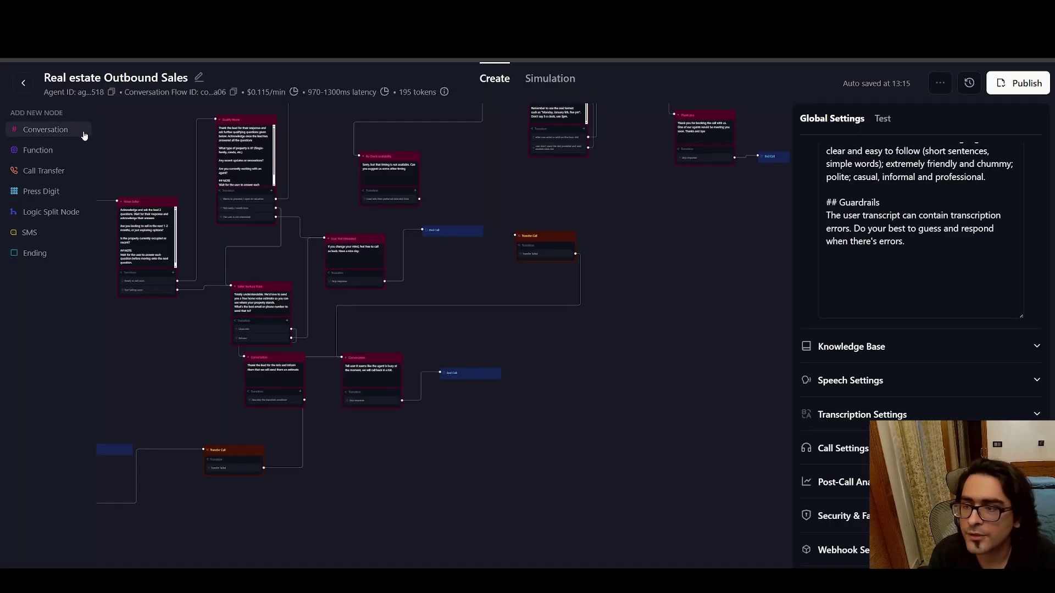
- Switch to Retell AI to check the phone number assigned to the Real estate Outbound Sales agent, and return to the n8n workflow canvas
{"action": "left_click", "coordinate": [21, 82]}
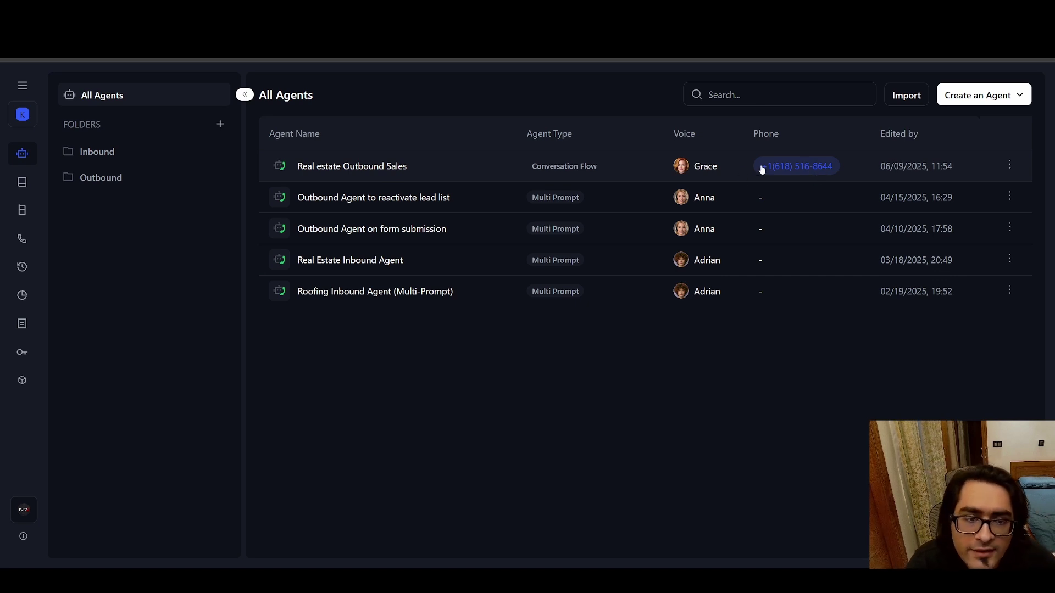
{"action": "key", "text": "ctrl+Tab"}
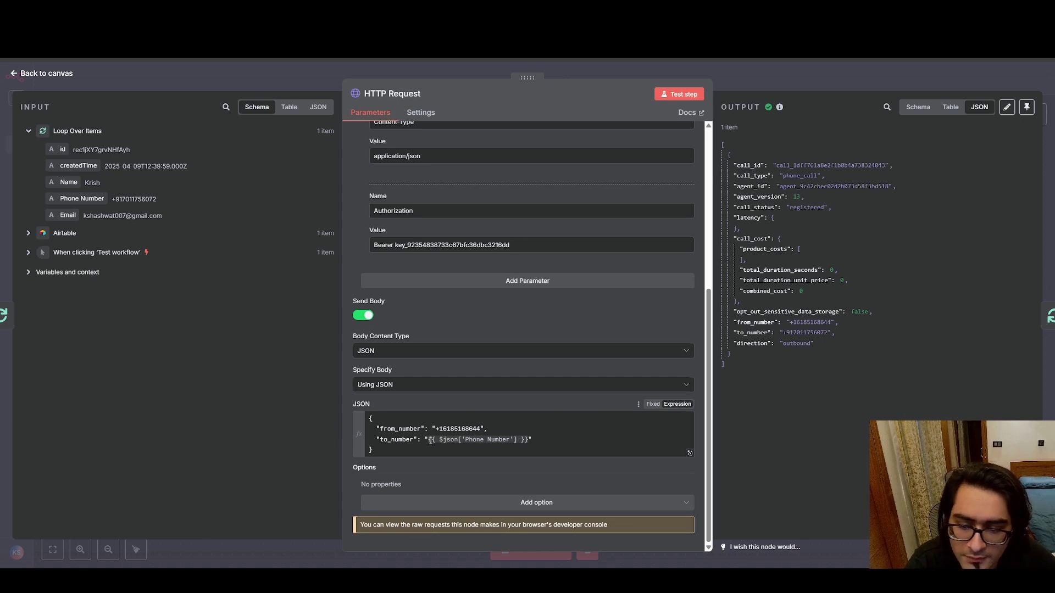
{"action": "left_click", "coordinate": [19, 77]}
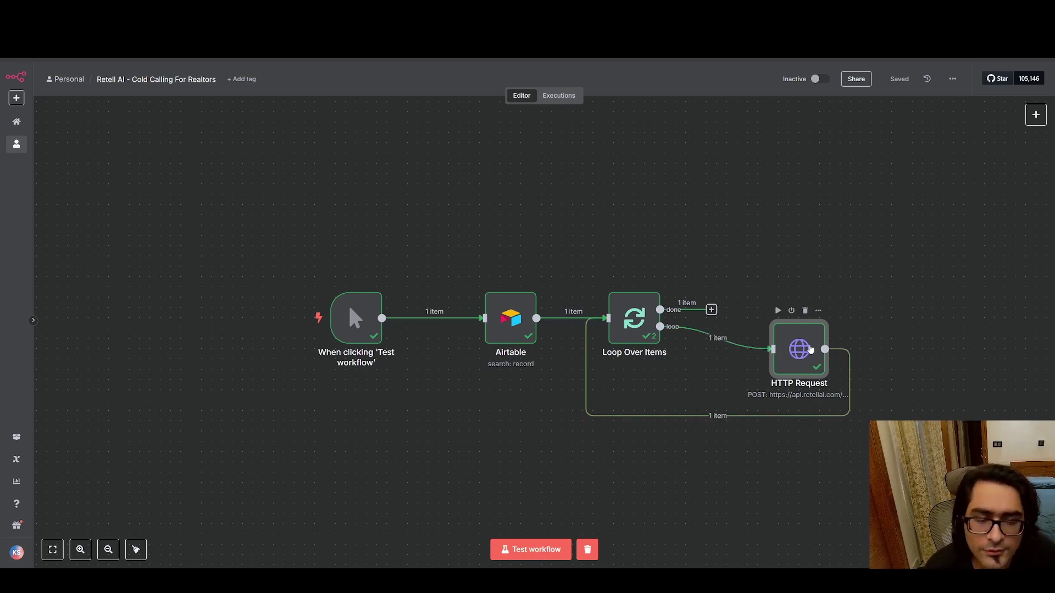
- Review the HTTP Request node's JSON body, including the from_number value and the to_number expression taken from the lead's Phone Number
{"action": "double_click", "coordinate": [800, 349]}
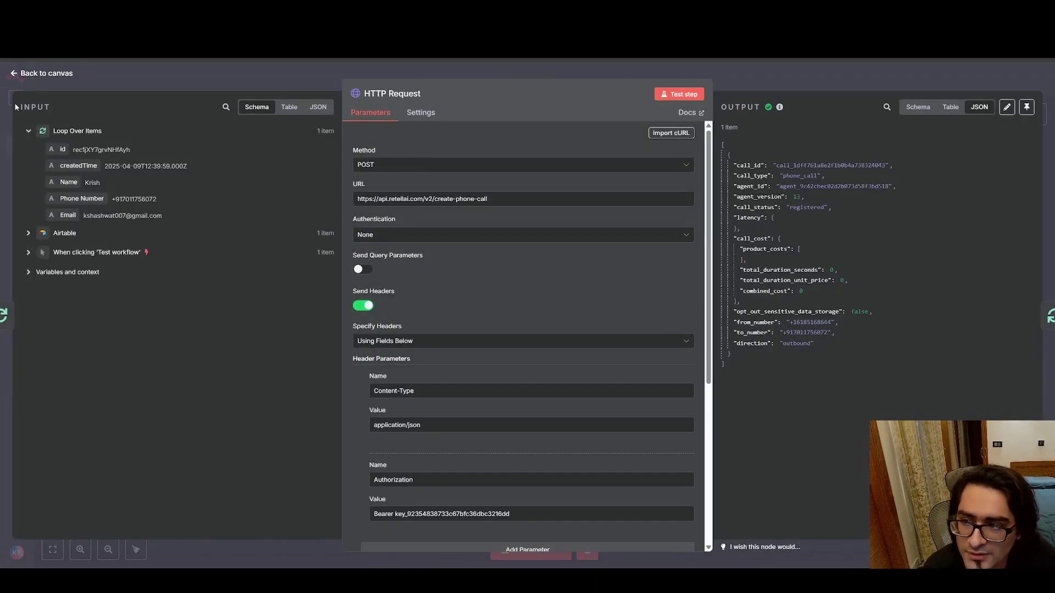
{"action": "scroll", "coordinate": [638, 352], "scroll_direction": "down", "scroll_amount": 5}
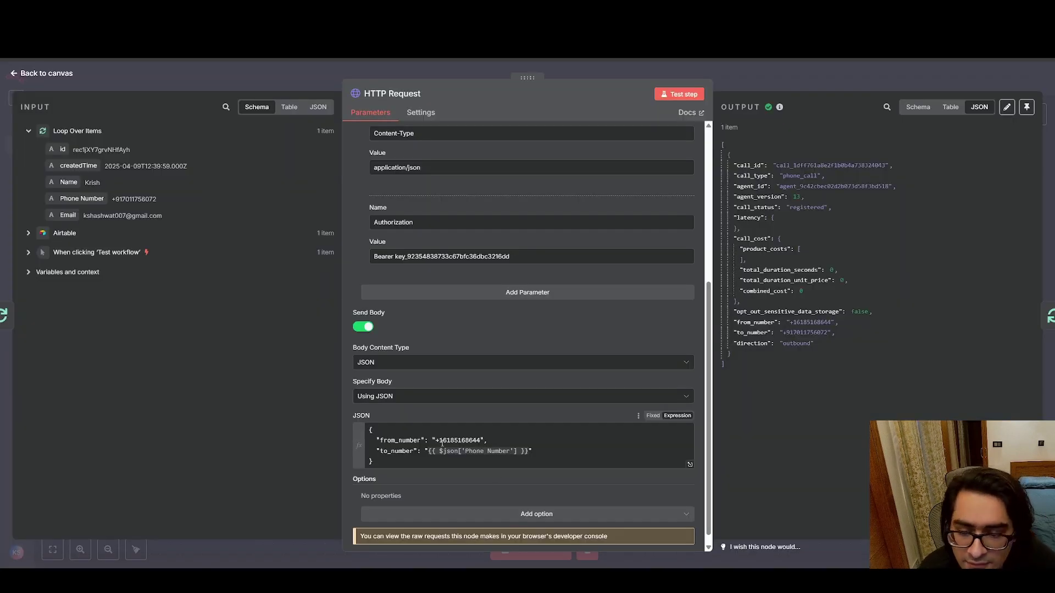
{"action": "left_click_drag", "start_coordinate": [437, 443], "coordinate": [491, 439]}
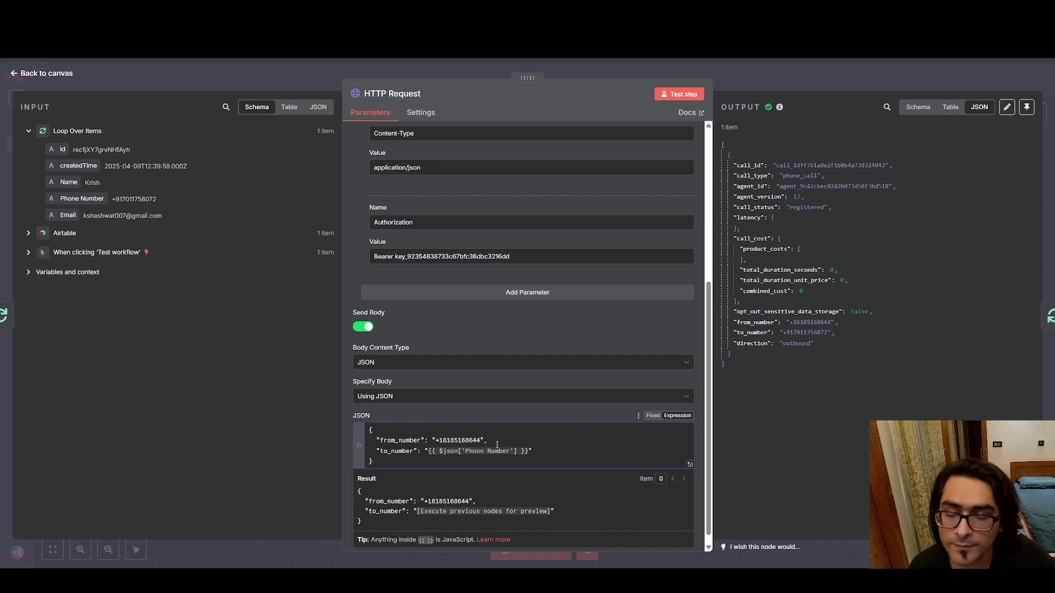
{"action": "scroll", "coordinate": [520, 321], "scroll_direction": "up", "scroll_amount": 10}
{"action": "scroll", "coordinate": [520, 321], "scroll_direction": "down", "scroll_amount": 10}
{"action": "left_click", "coordinate": [520, 320]}
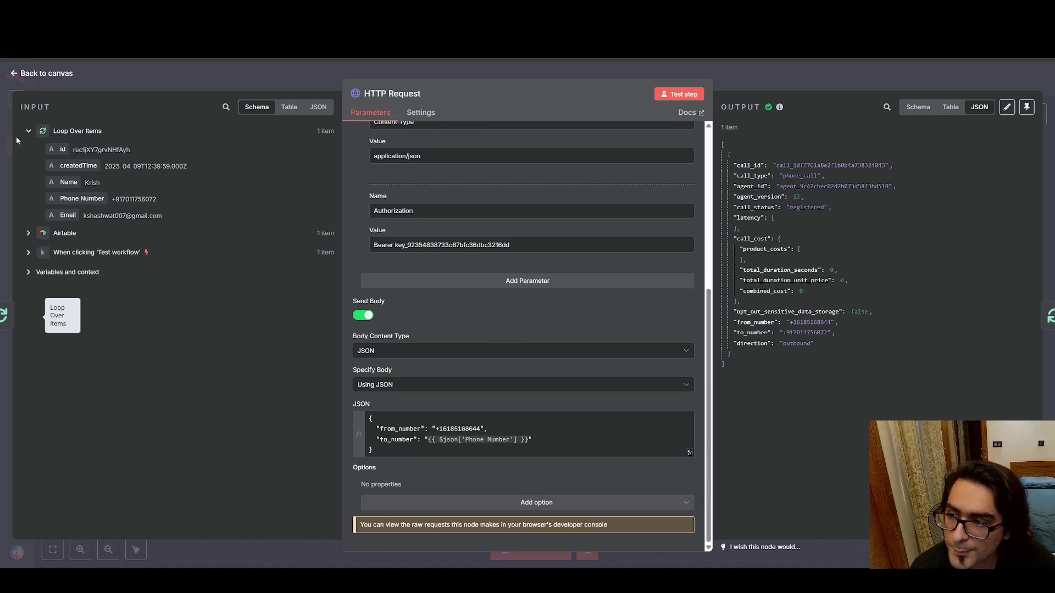
{"action": "left_click", "coordinate": [16, 73]}
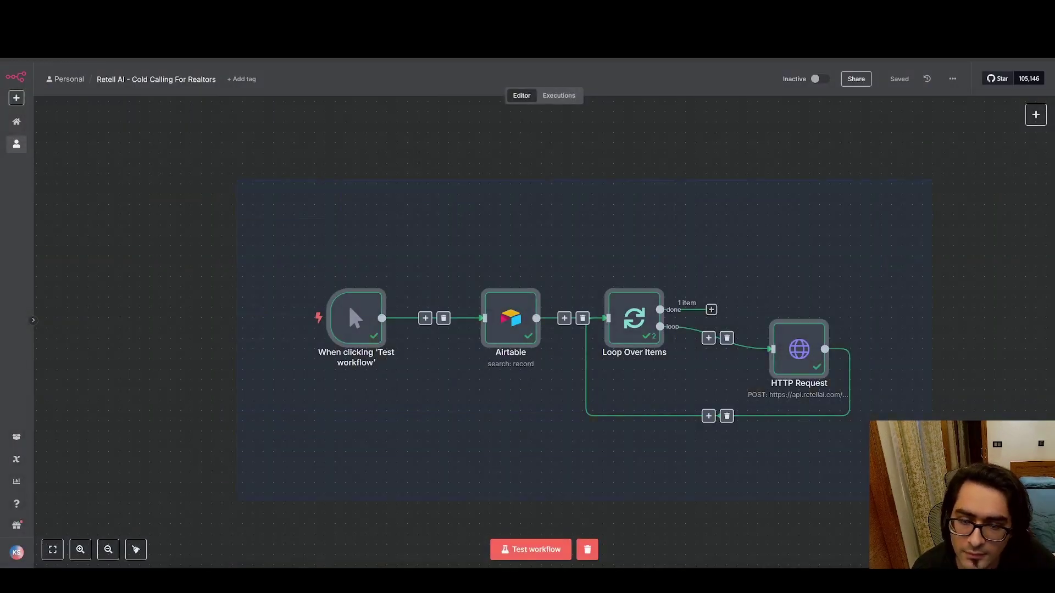
- Switch to Retell AI and open the Real estate Outbound Sales agent from the agents list
{"action": "left_click", "coordinate": [934, 266]}
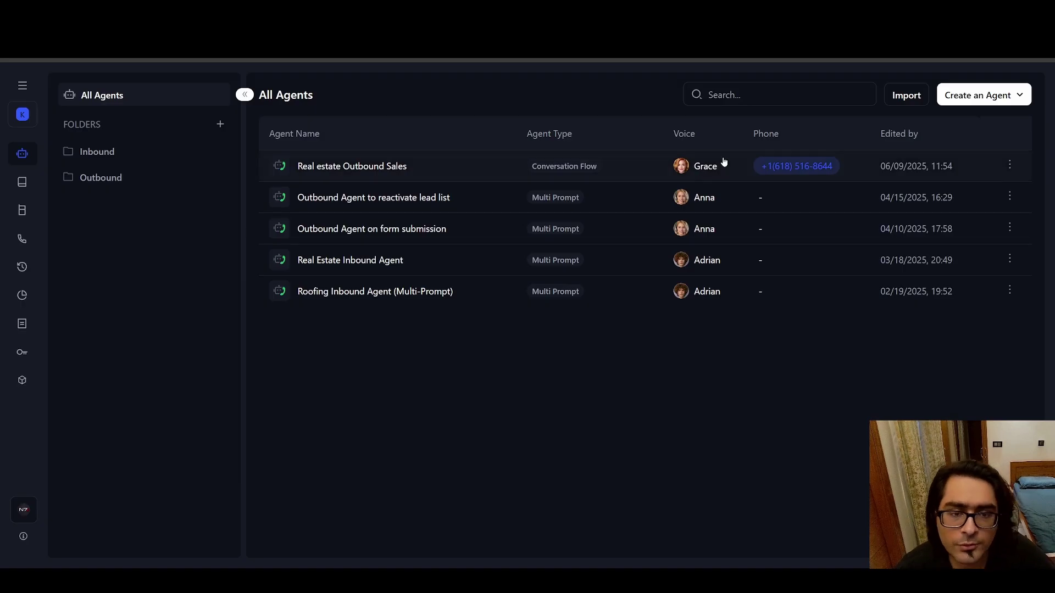
{"action": "left_click", "coordinate": [724, 177]}
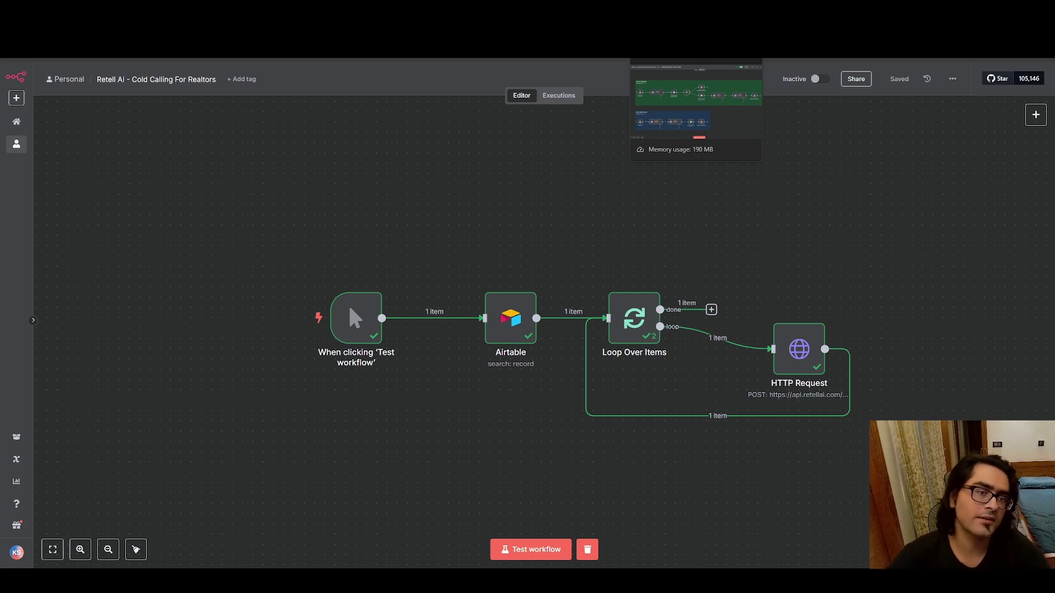
- Switch to the n8n Appointment Booking & Slots Checking workflow and look over its Check Availability and Book Appointment sections
{"action": "left_click", "coordinate": [695, 51]}
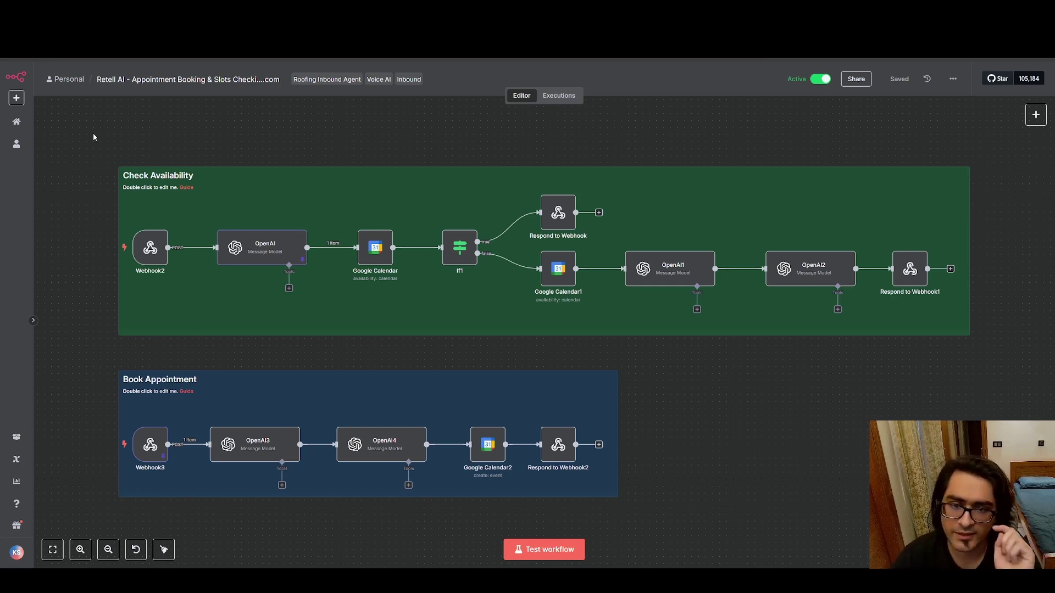
{"action": "key", "text": "ctrl+a"}
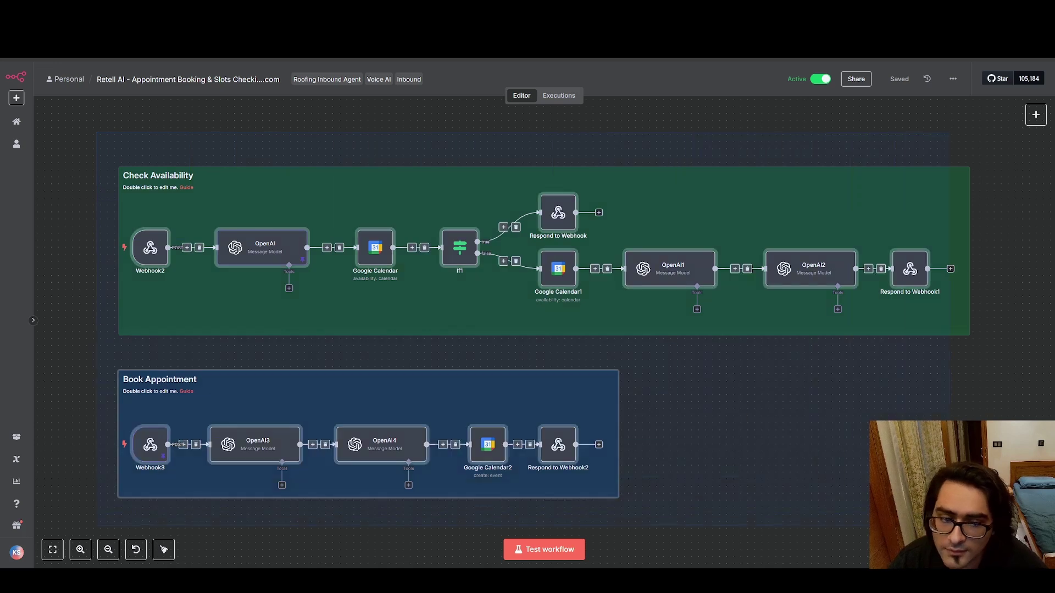
{"action": "left_click", "coordinate": [989, 513]}
{"action": "left_click_drag", "start_coordinate": [85, 122], "coordinate": [989, 508]}
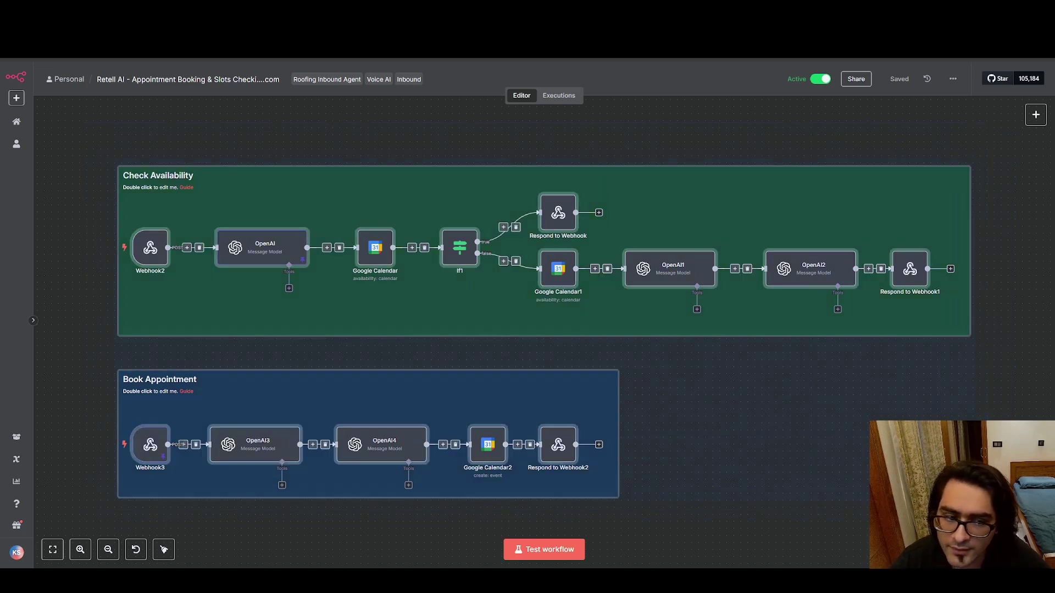
{"action": "left_click", "coordinate": [82, 142]}
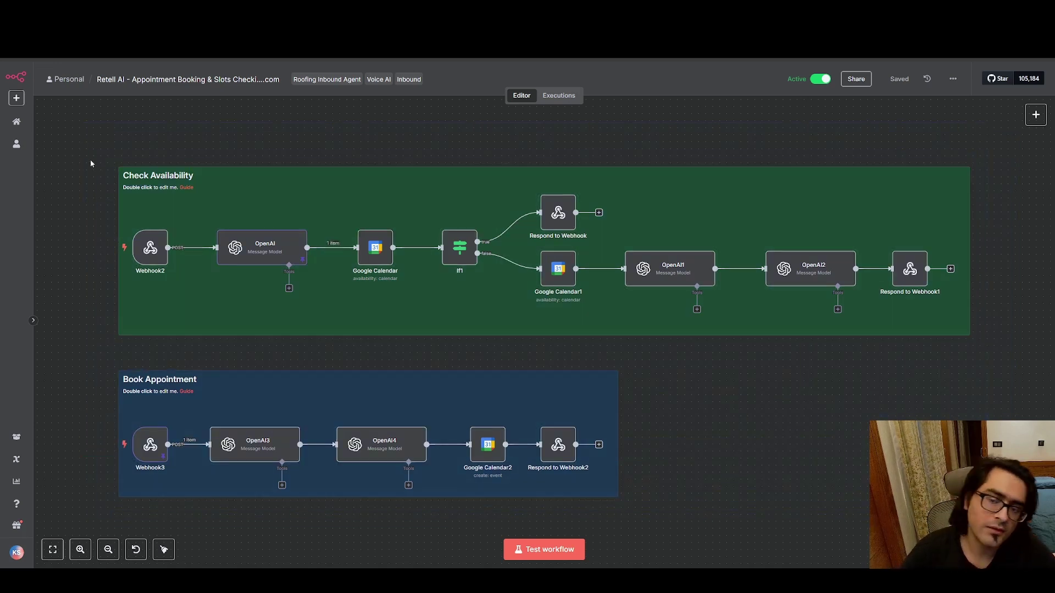
- Check the model and prompts of the first OpenAI node under Check Availability, and return to the Cold Calling For Realtors workflow
{"action": "double_click", "coordinate": [253, 242]}
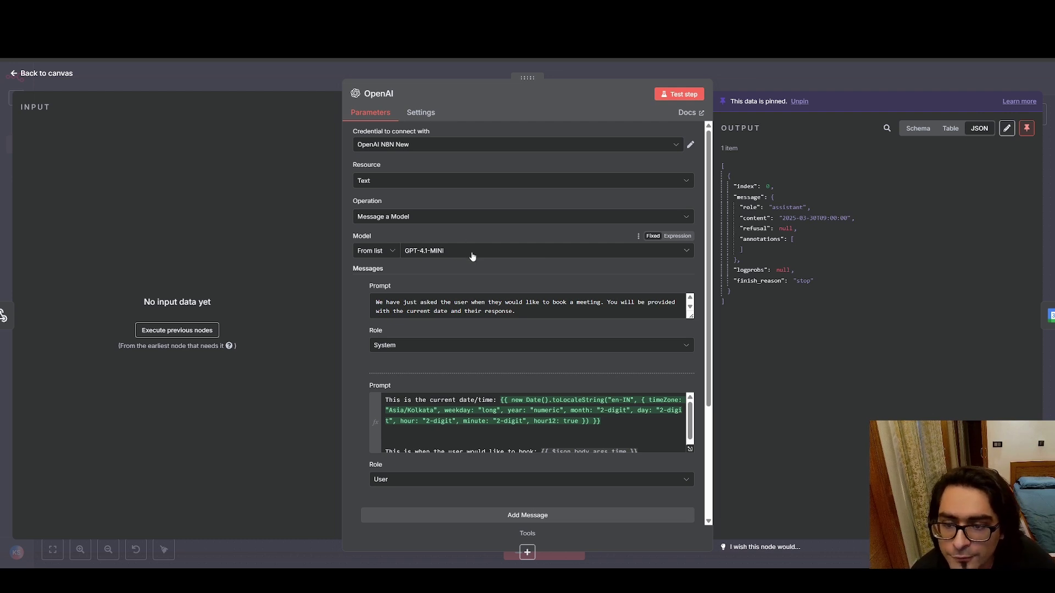
{"action": "left_click", "coordinate": [16, 74]}
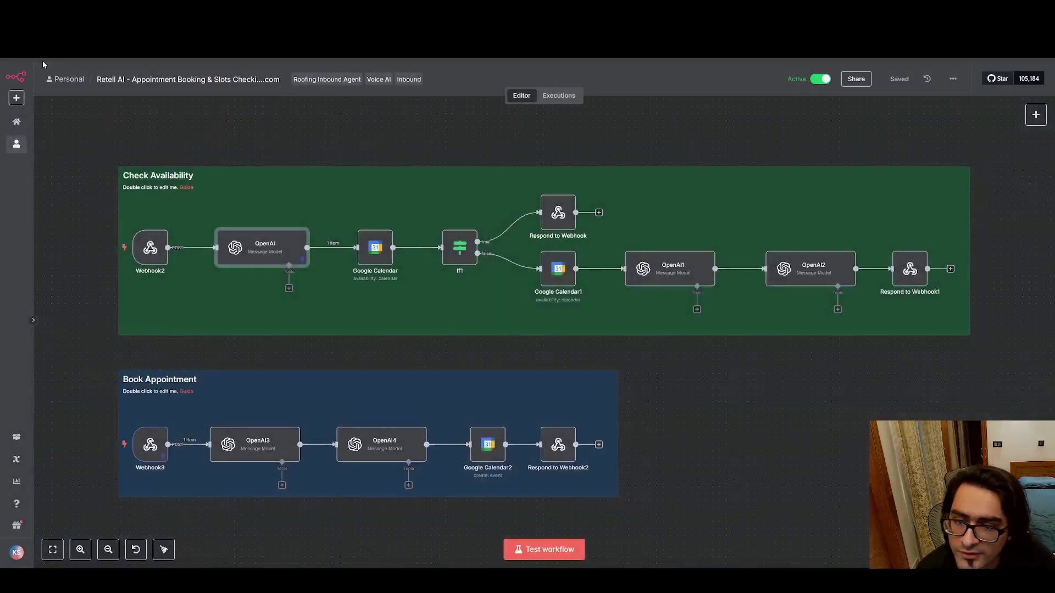
{"action": "left_click", "coordinate": [91, 131]}
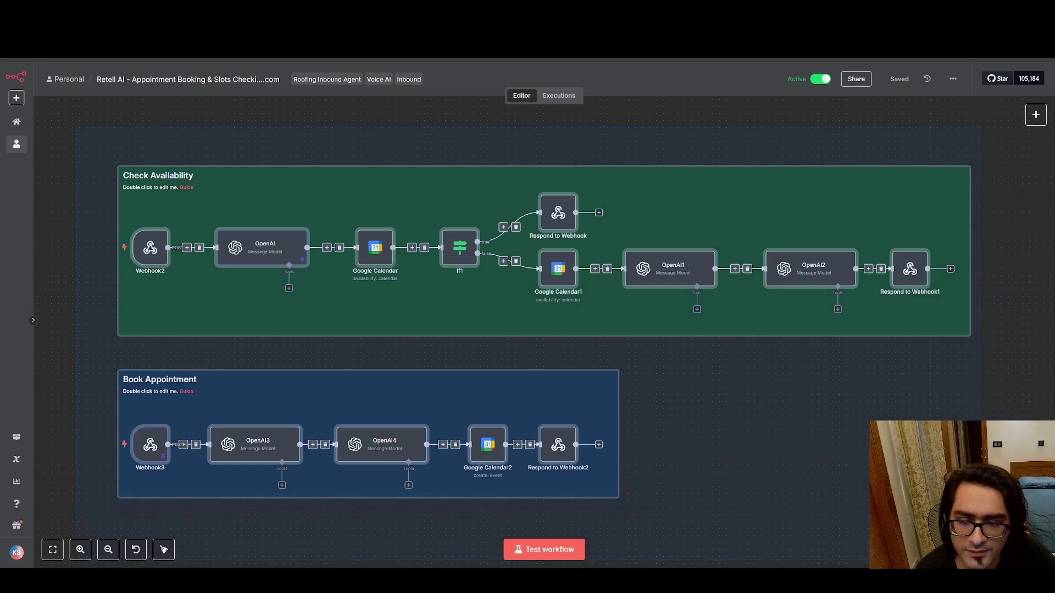
{"action": "left_click_drag", "start_coordinate": [66, 115], "coordinate": [937, 511]}
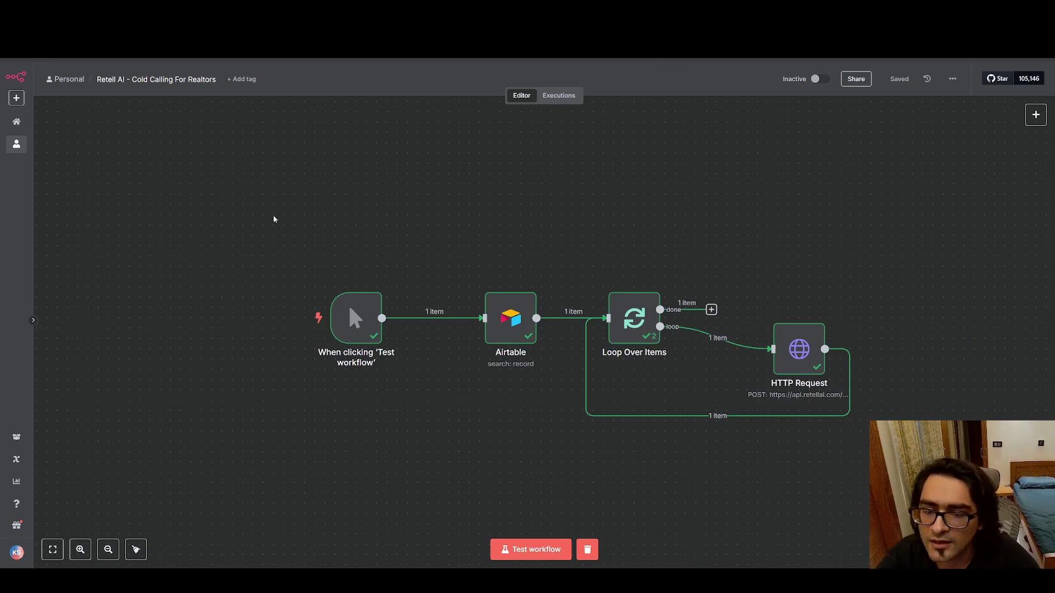
{"action": "left_click_drag", "start_coordinate": [273, 216], "coordinate": [870, 463]}
- Switch to Retell AI and look over the Real estate Outbound Sales agent's whole conversation flow
{"action": "left_click", "coordinate": [510, 145]}
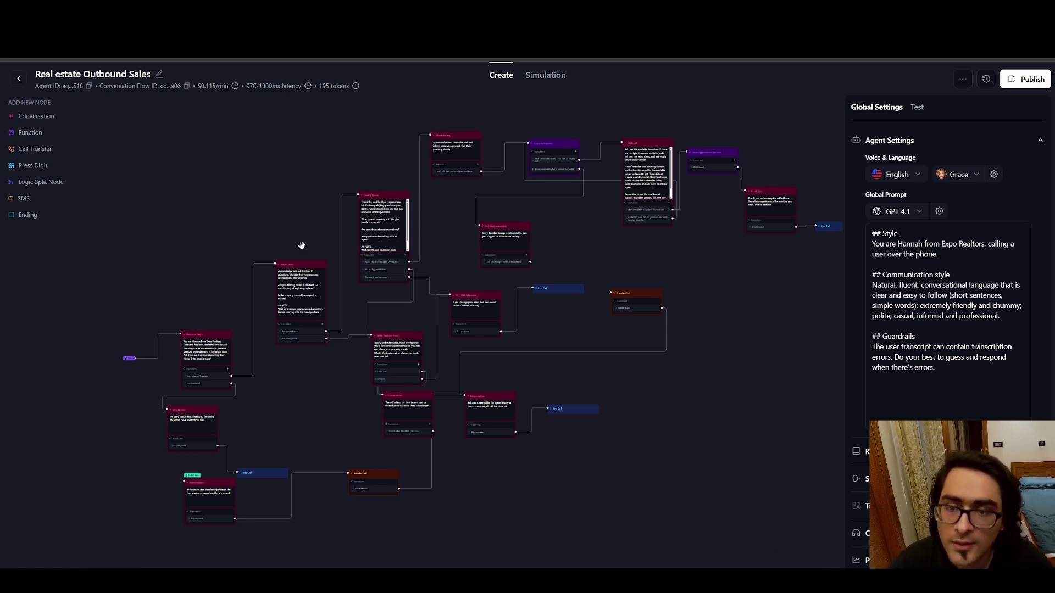
{"action": "scroll", "coordinate": [325, 228], "scroll_direction": "up", "scroll_amount": 2}
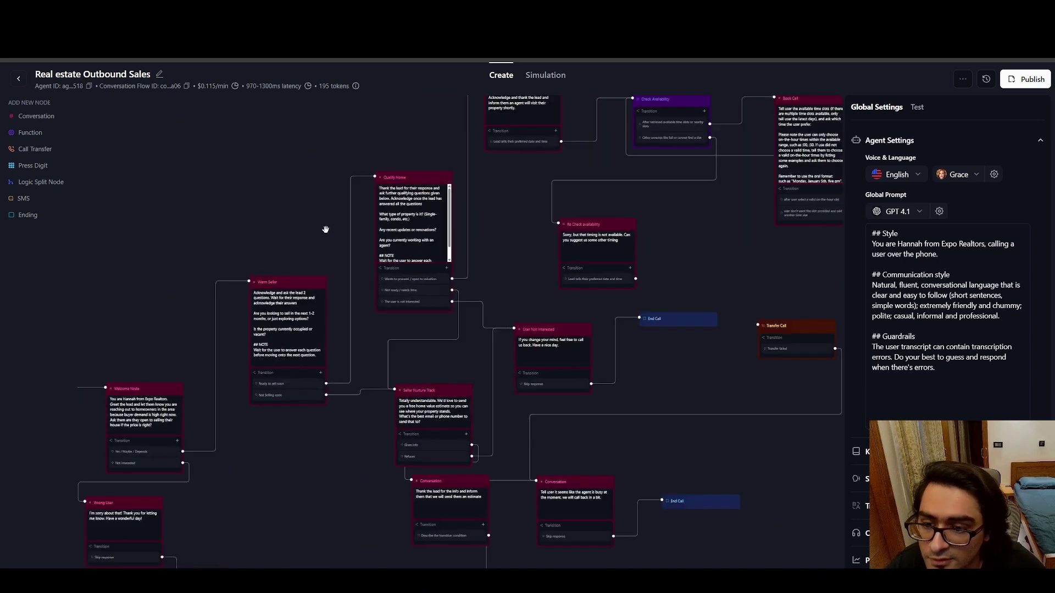
{"action": "scroll", "coordinate": [323, 229], "scroll_direction": "down", "scroll_amount": 3}
{"action": "scroll", "coordinate": [318, 219], "scroll_direction": "up", "scroll_amount": 3}
{"action": "scroll", "coordinate": [316, 210], "scroll_direction": "up", "scroll_amount": 2}
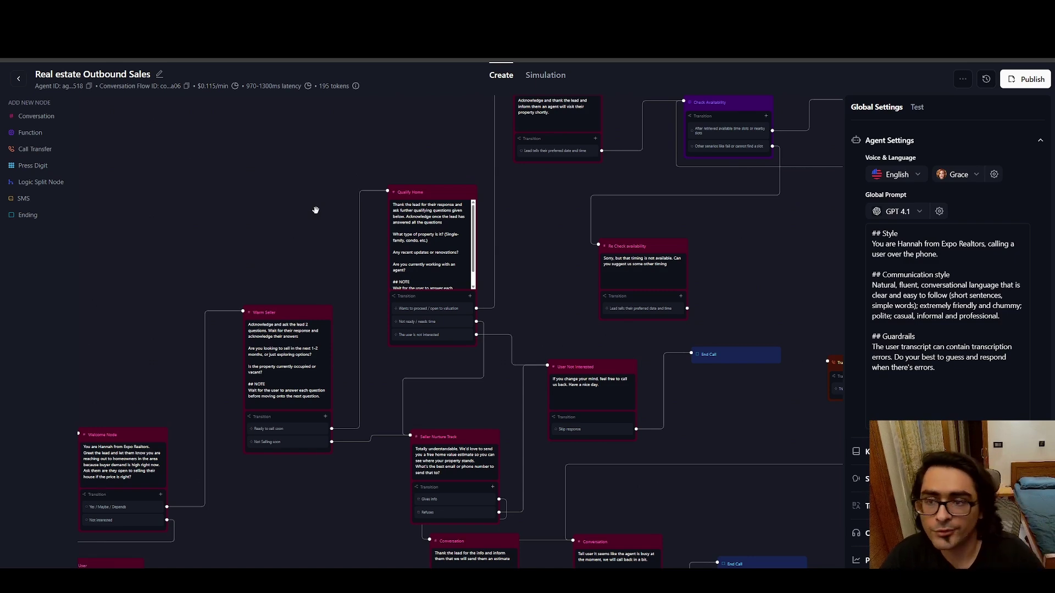
{"action": "scroll", "coordinate": [317, 213], "scroll_direction": "down", "scroll_amount": 4}
{"action": "scroll", "coordinate": [315, 219], "scroll_direction": "up", "scroll_amount": 2}
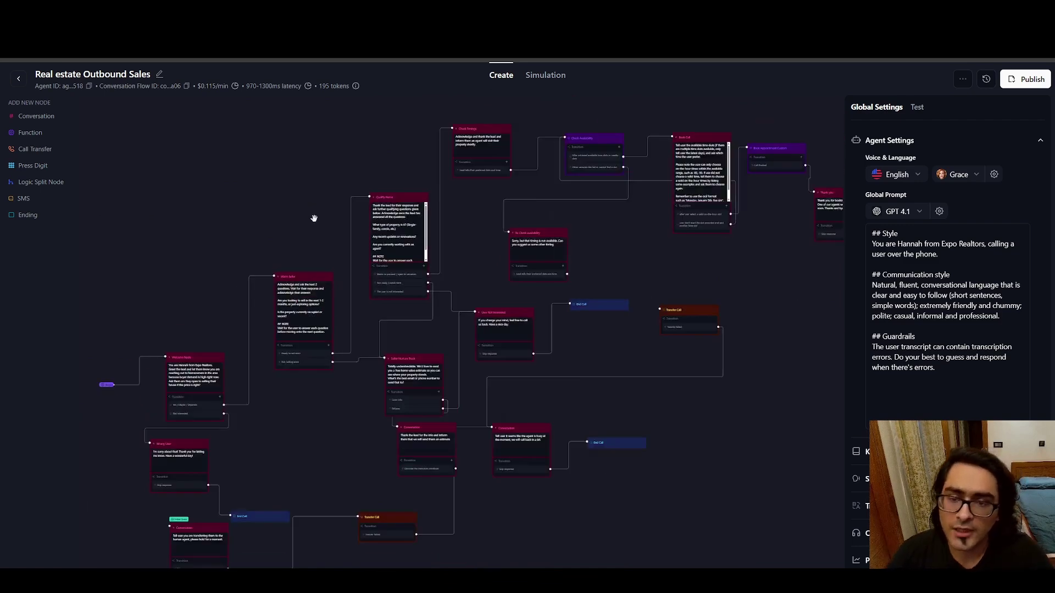
{"action": "scroll", "coordinate": [316, 215], "scroll_direction": "down", "scroll_amount": 1}
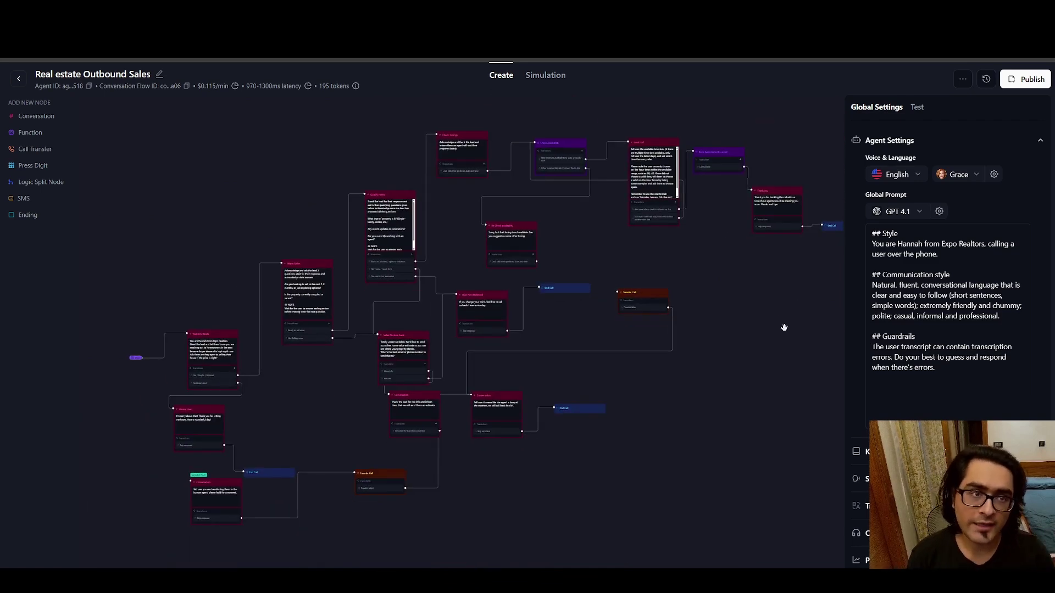